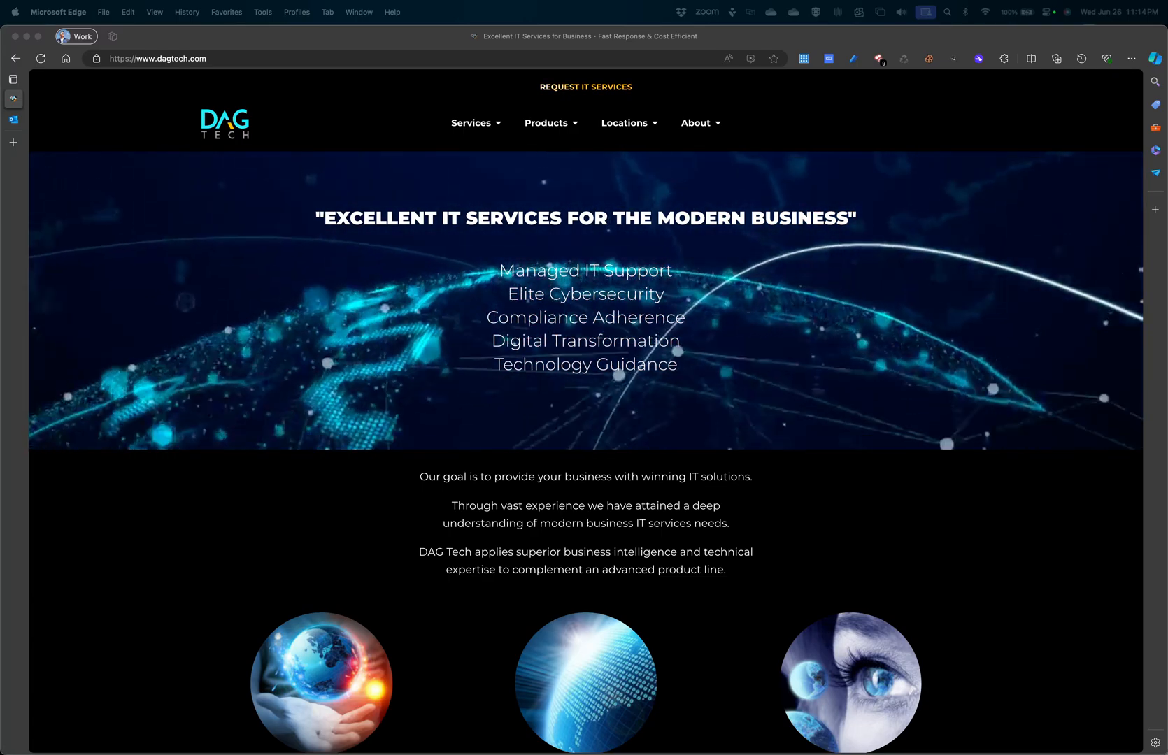
- Switch from the DAG Tech website to Outlook on Windows and start a new email
scroll(672, 337, up, 1)
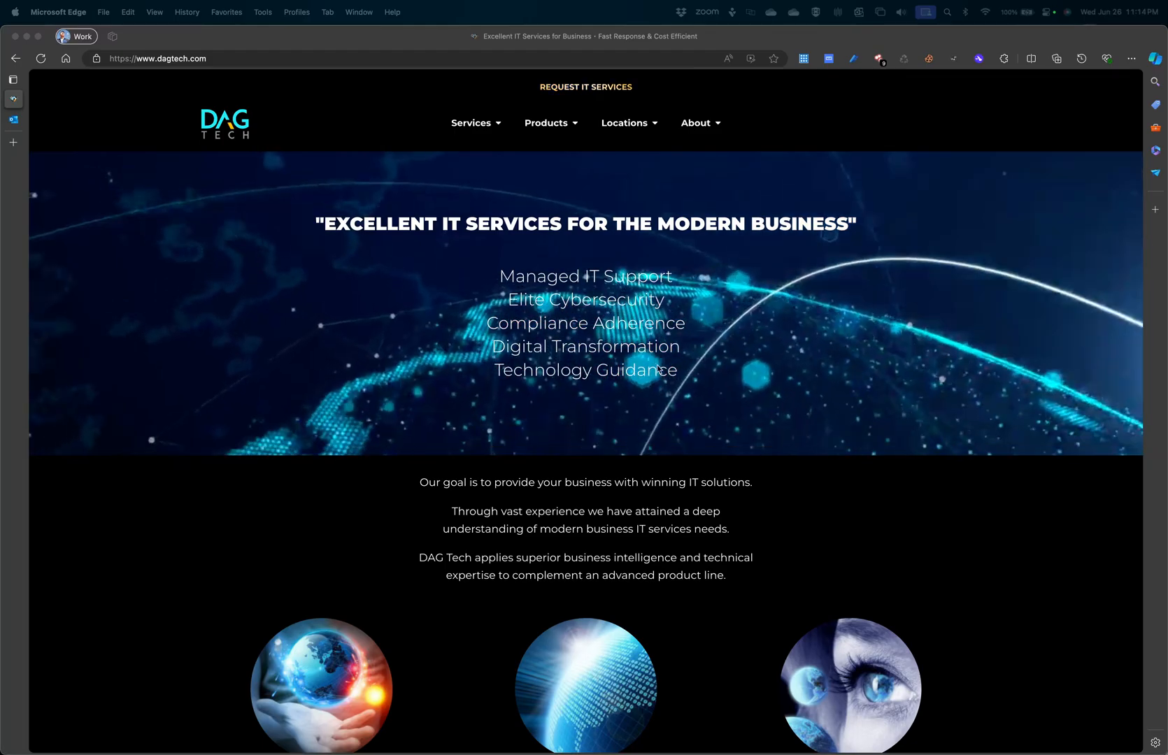
key(ctrl+Right)
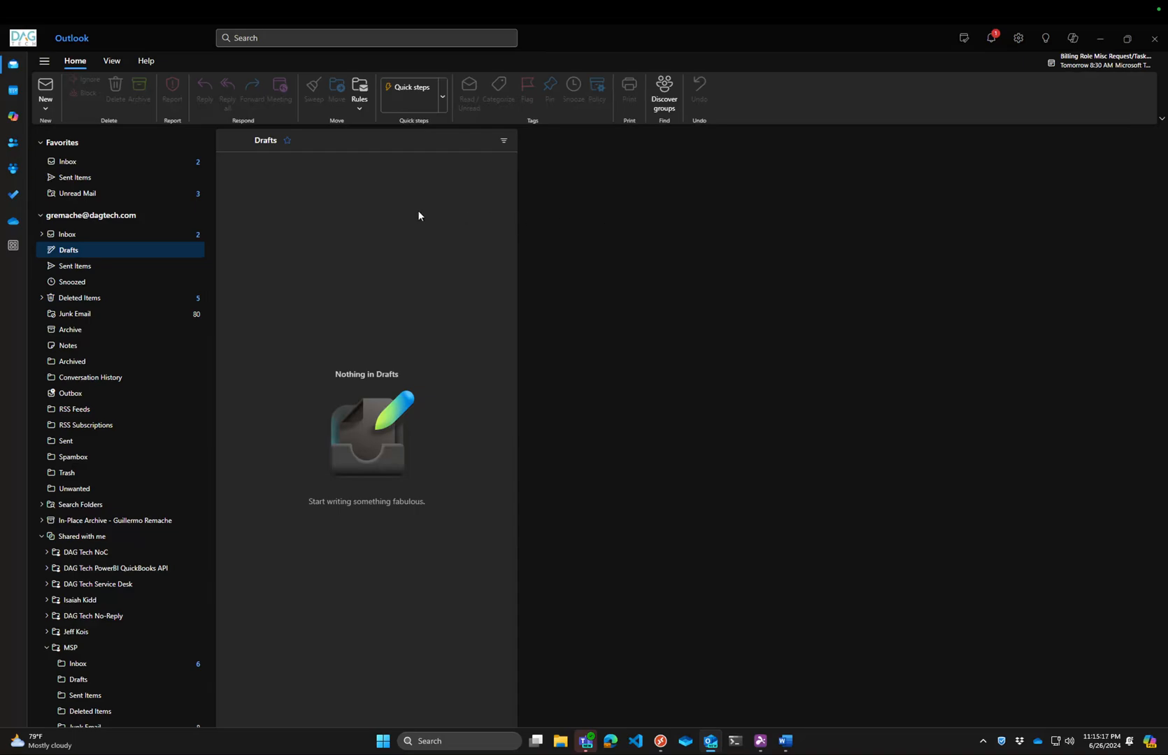
click(45, 85)
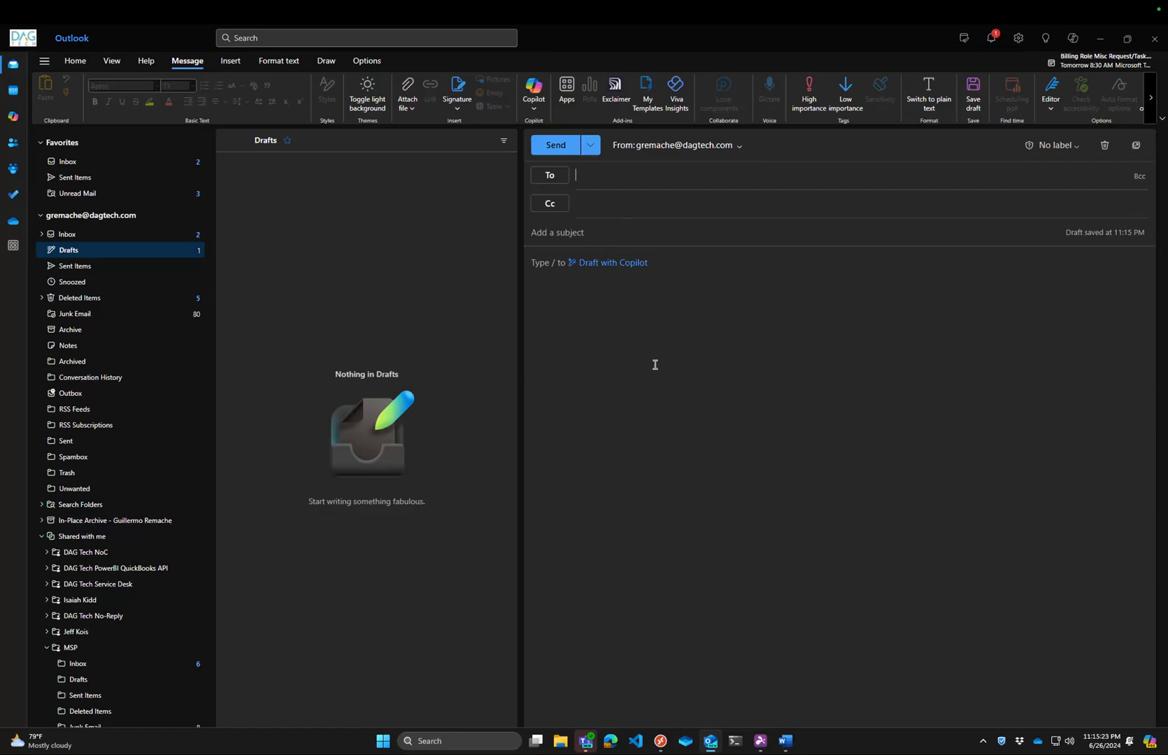
- Delete the entire automatic signature block from the new message's body
click(873, 432)
key(ctrl+a)
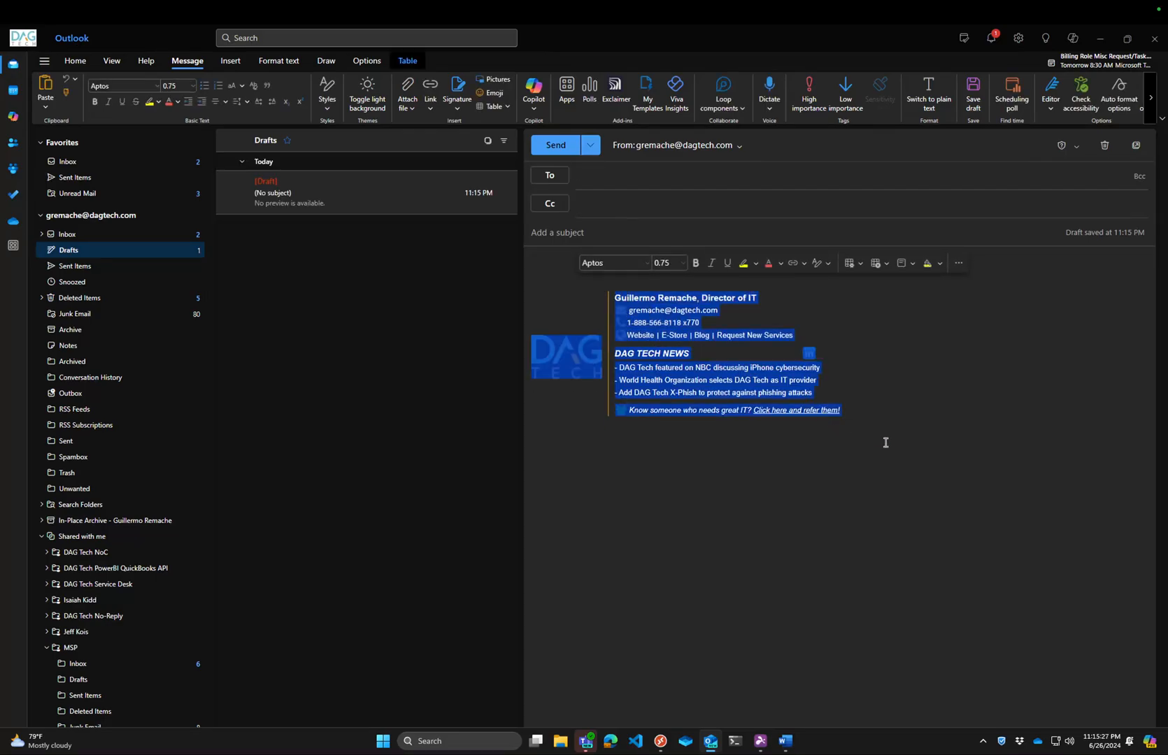
click(883, 441)
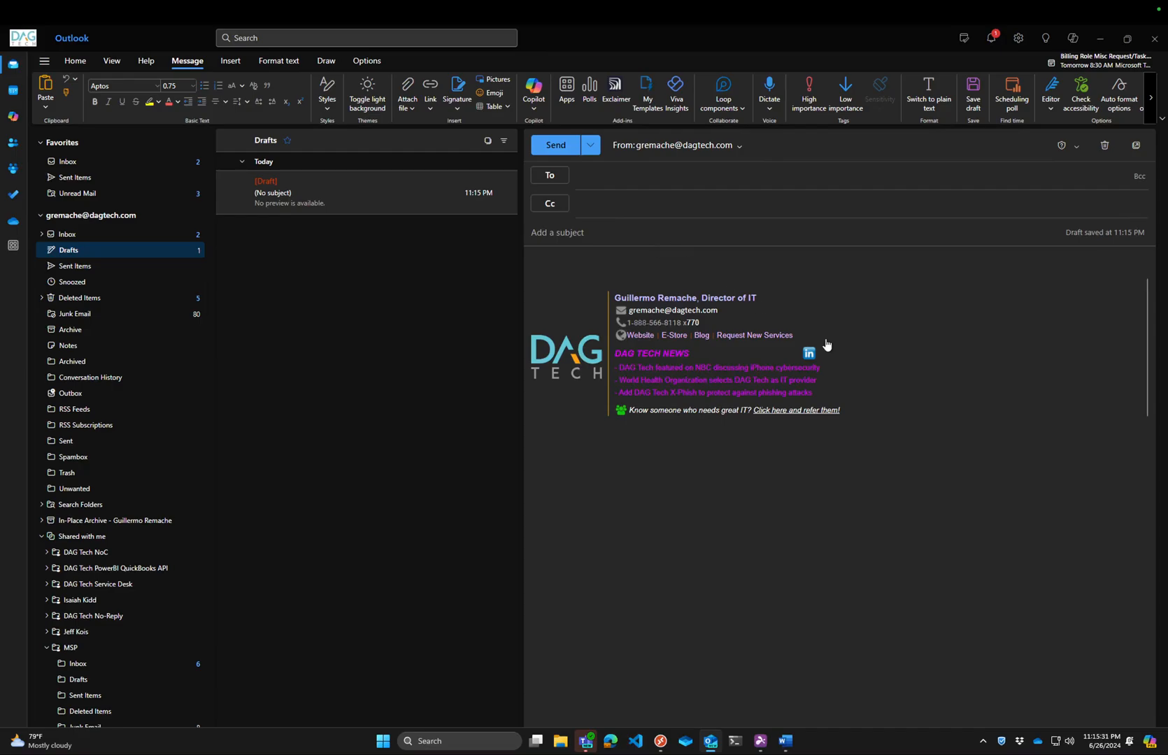
drag(871, 430, 569, 276)
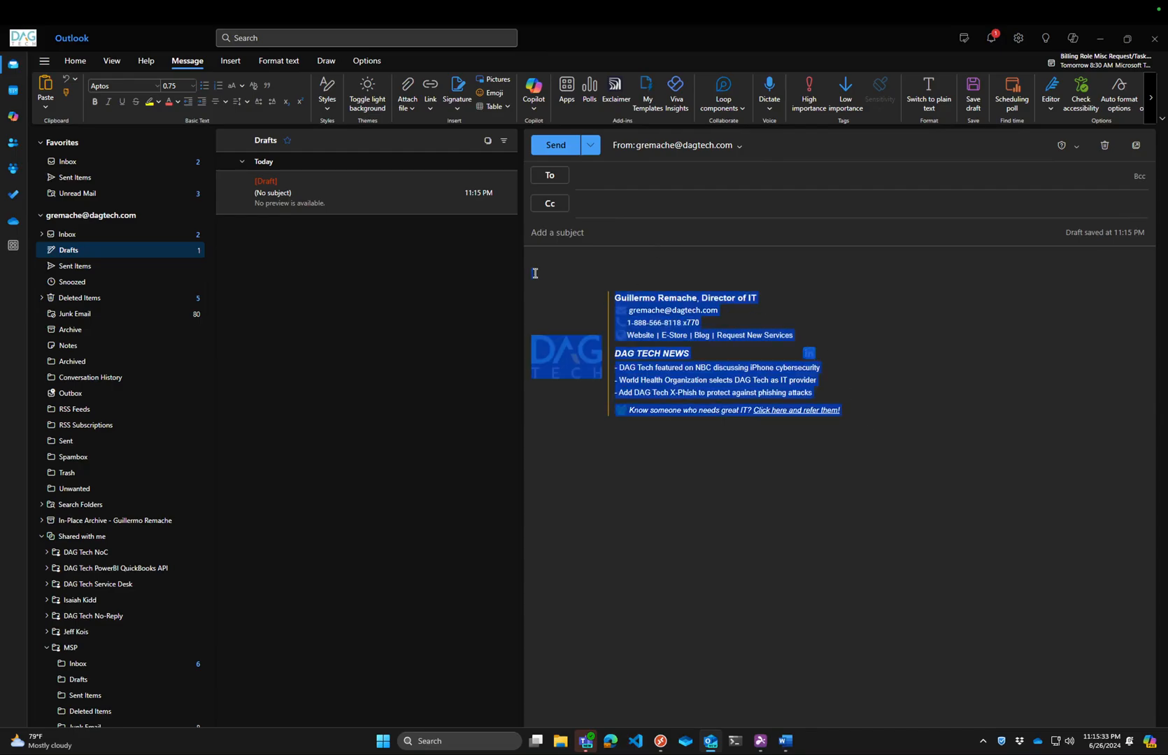
key(Delete)
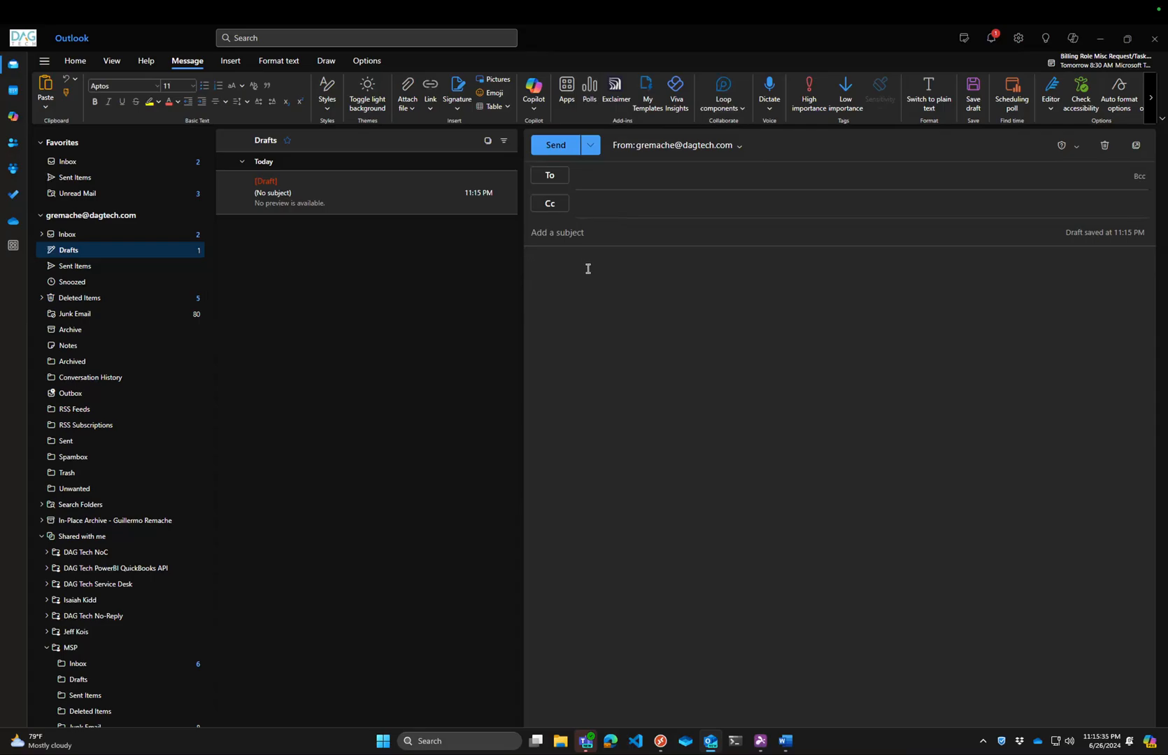
- Try the DAG DC, DAG LA and DAG NYC Exclaimer signatures in the empty message, settle on DAG Default, and close Exclaimer
click(614, 92)
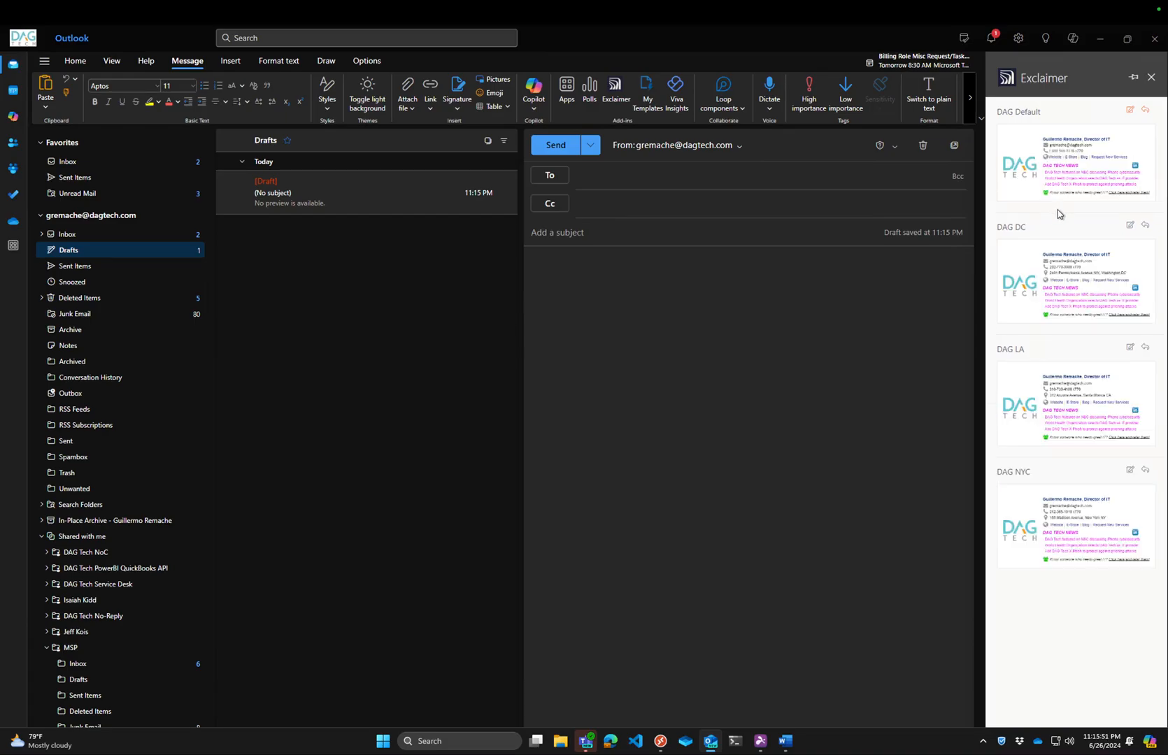
click(1063, 160)
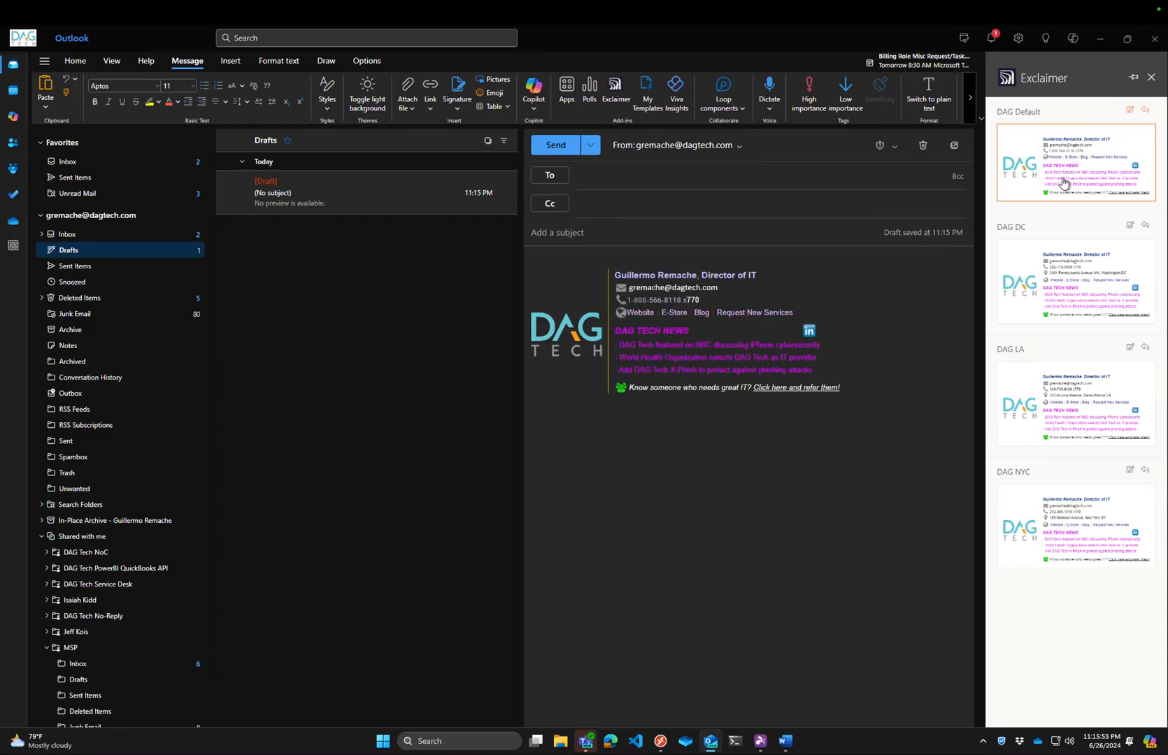
click(1072, 277)
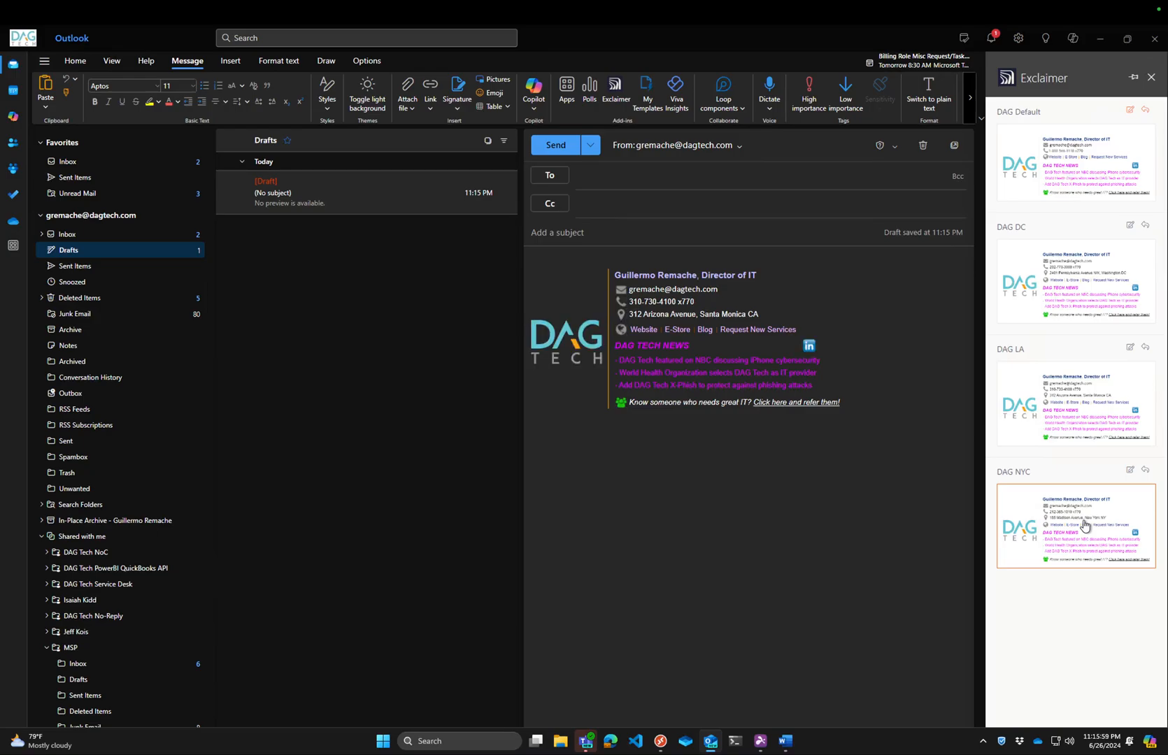
click(1084, 525)
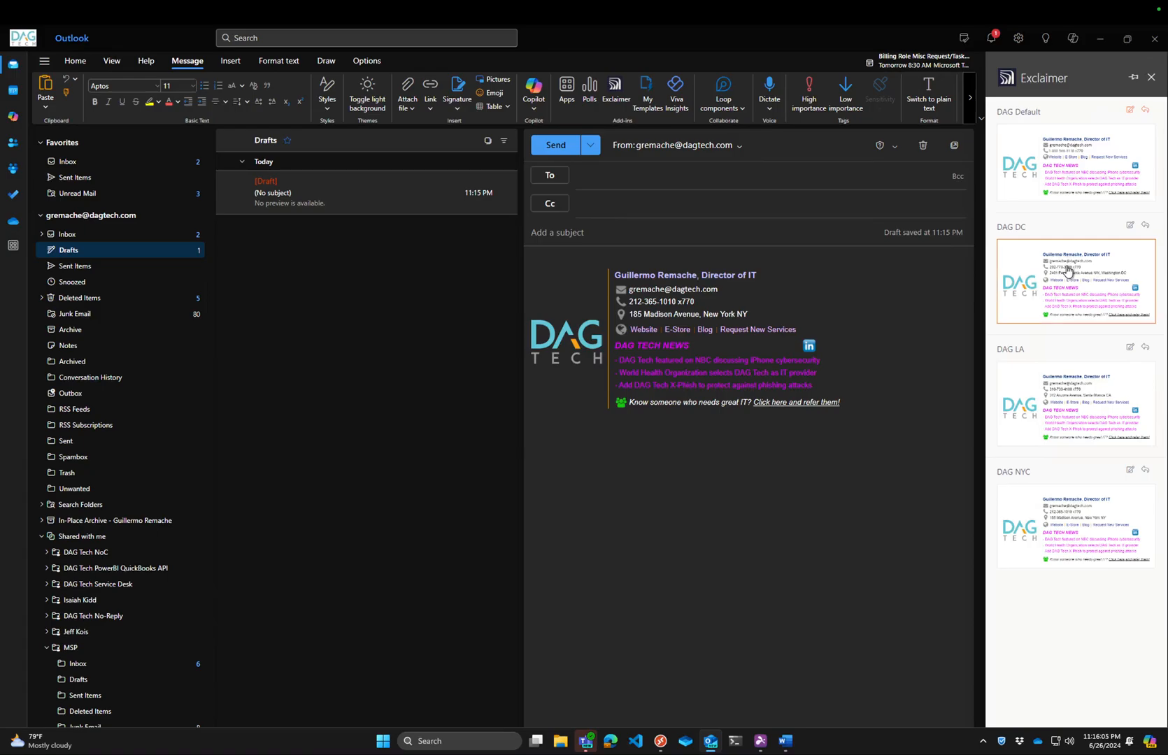
click(1073, 270)
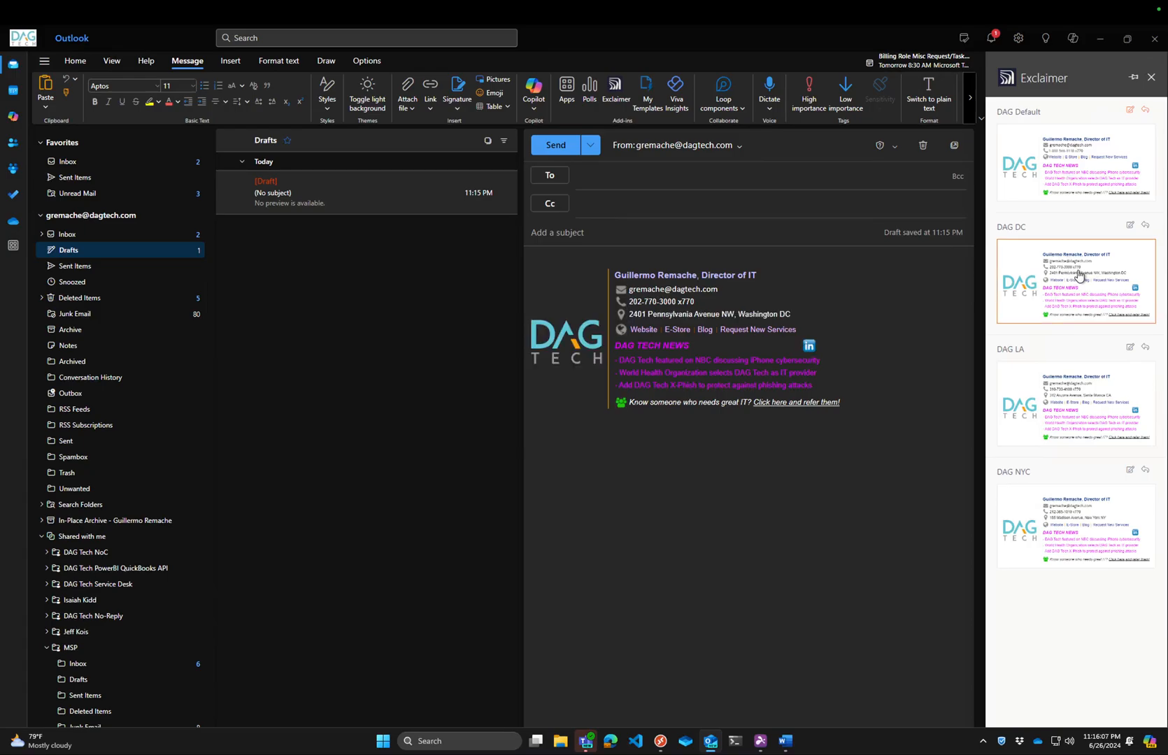
click(1054, 404)
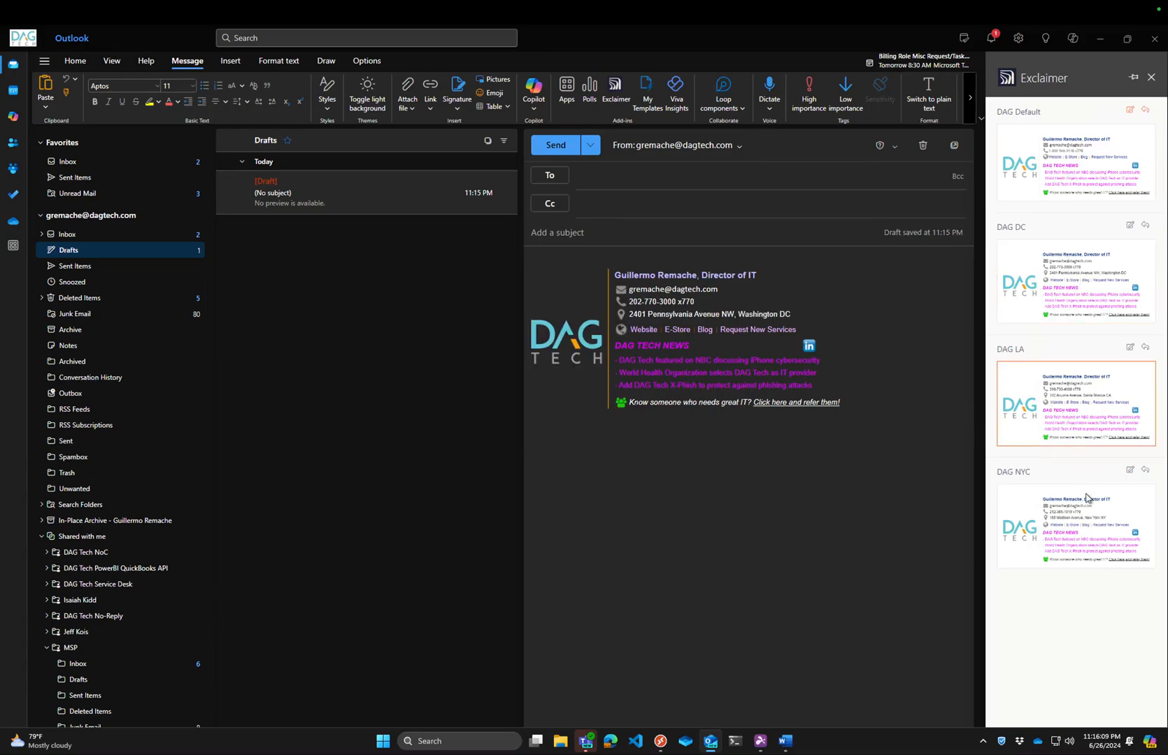
click(1079, 535)
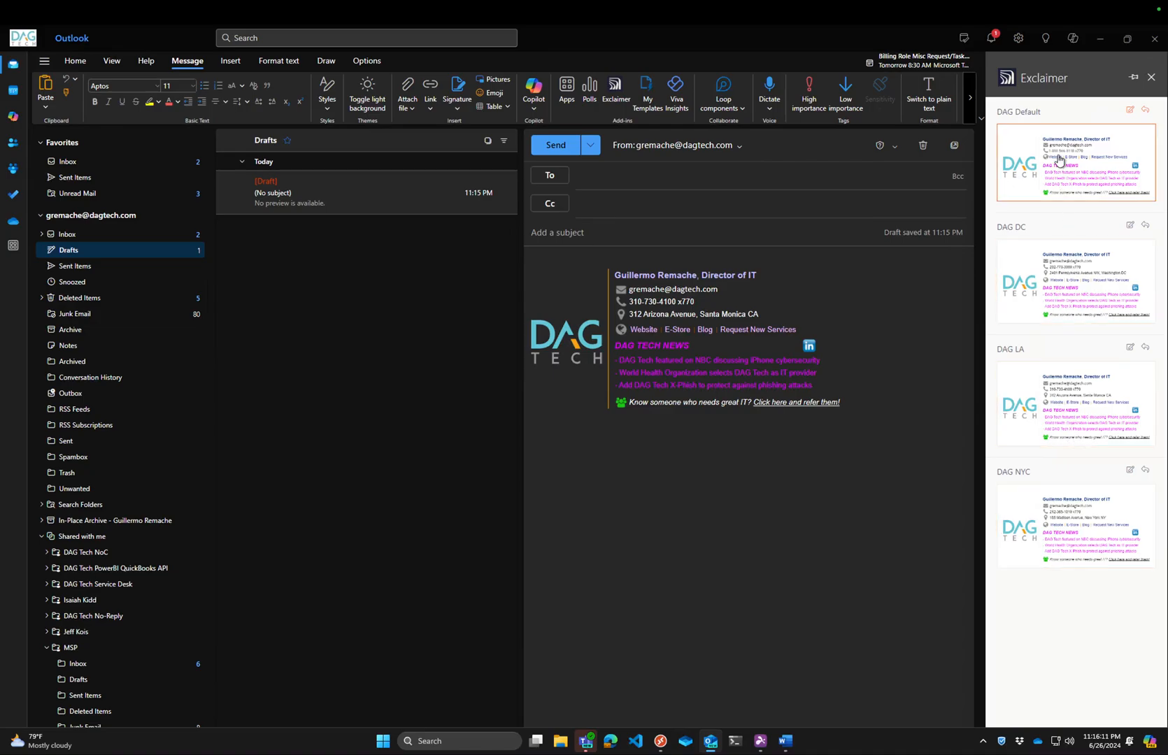
click(1034, 167)
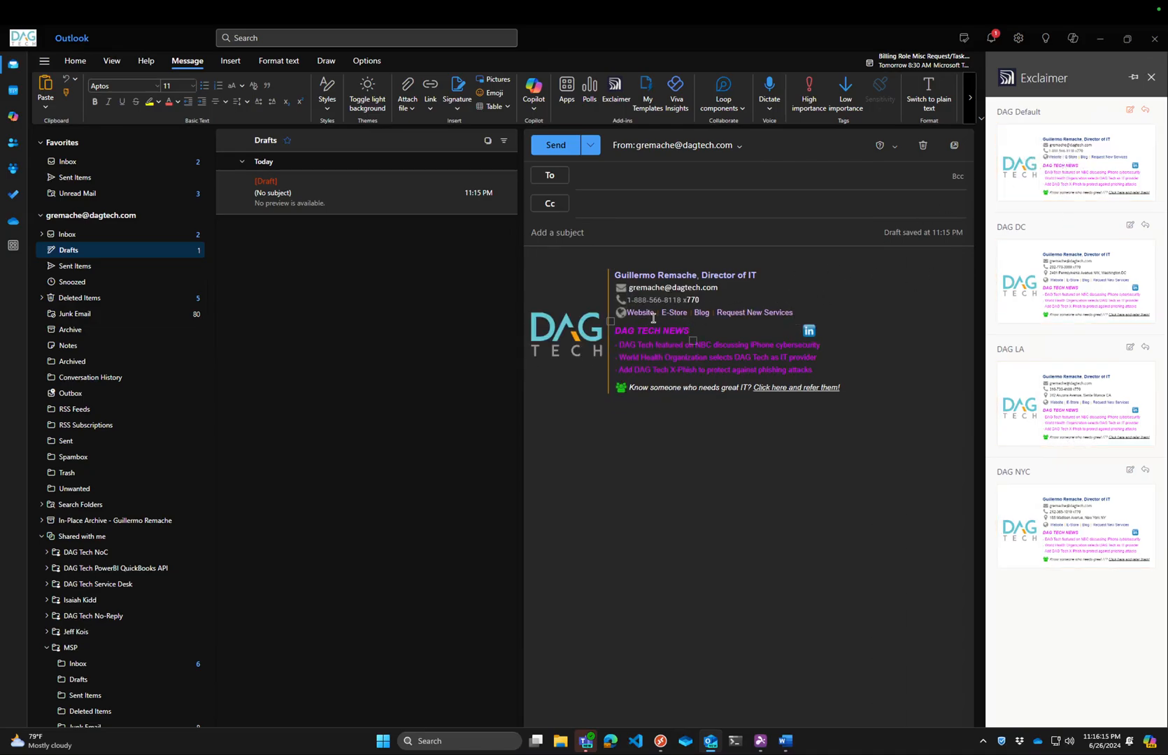
click(1151, 77)
- Address the message to DAG Tech NoC and enter the subject "Test Email"
click(642, 175)
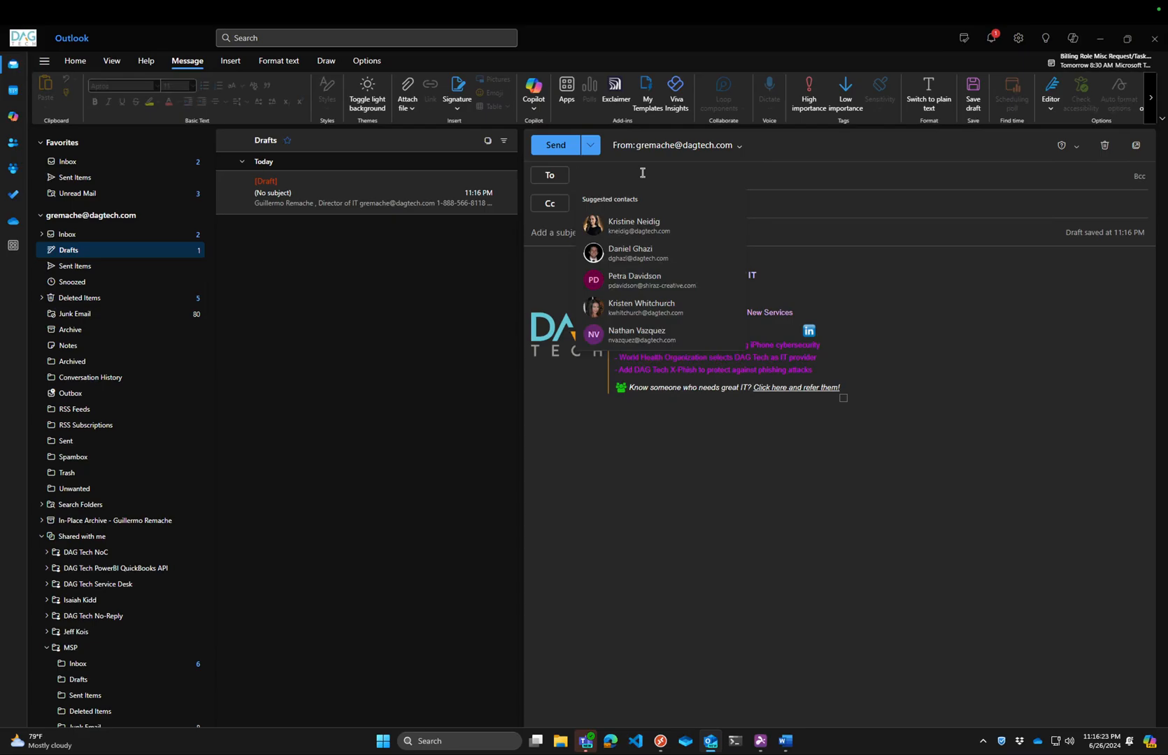
text(noc)
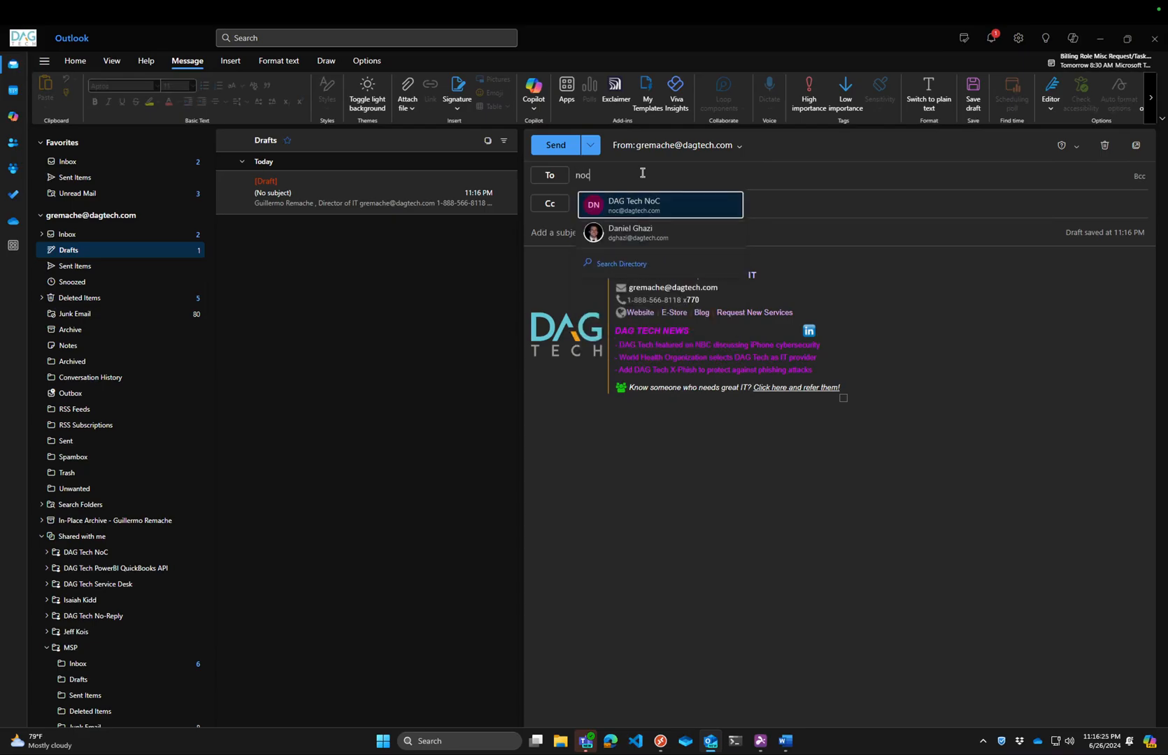
click(632, 210)
text(Test)
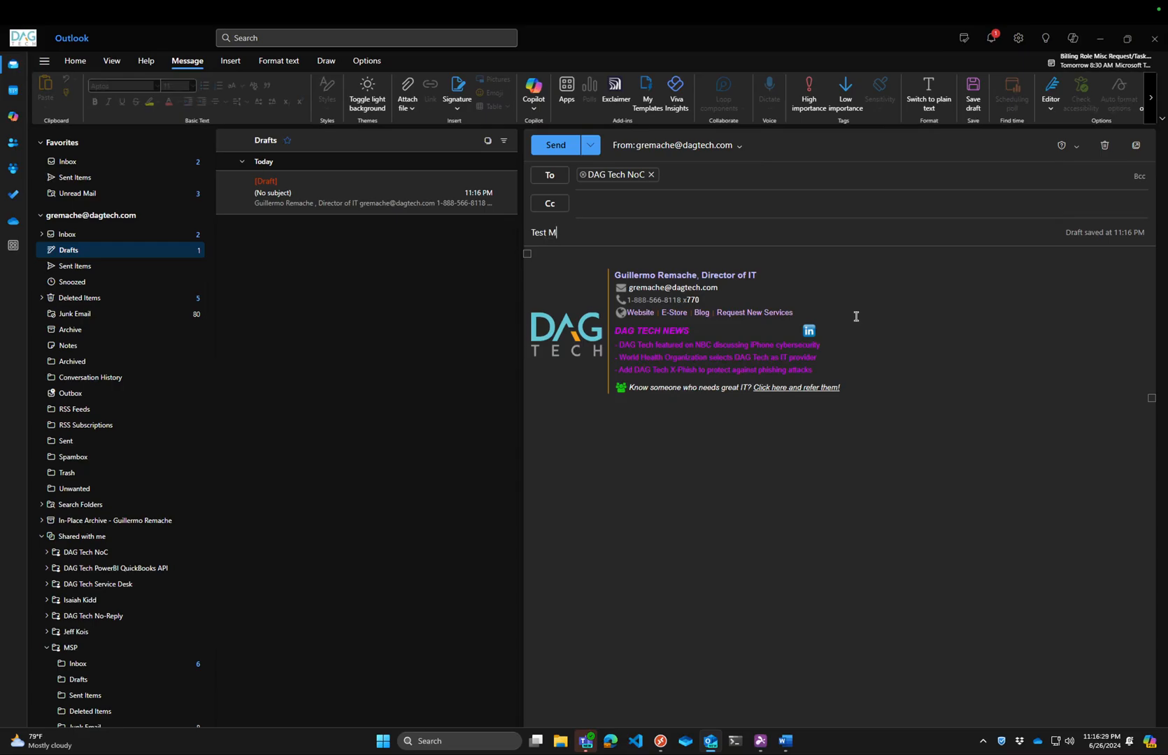
text( Email)
- Clear the signature from the Test Email's body and remove the DAG Tech NoC recipient
click(896, 435)
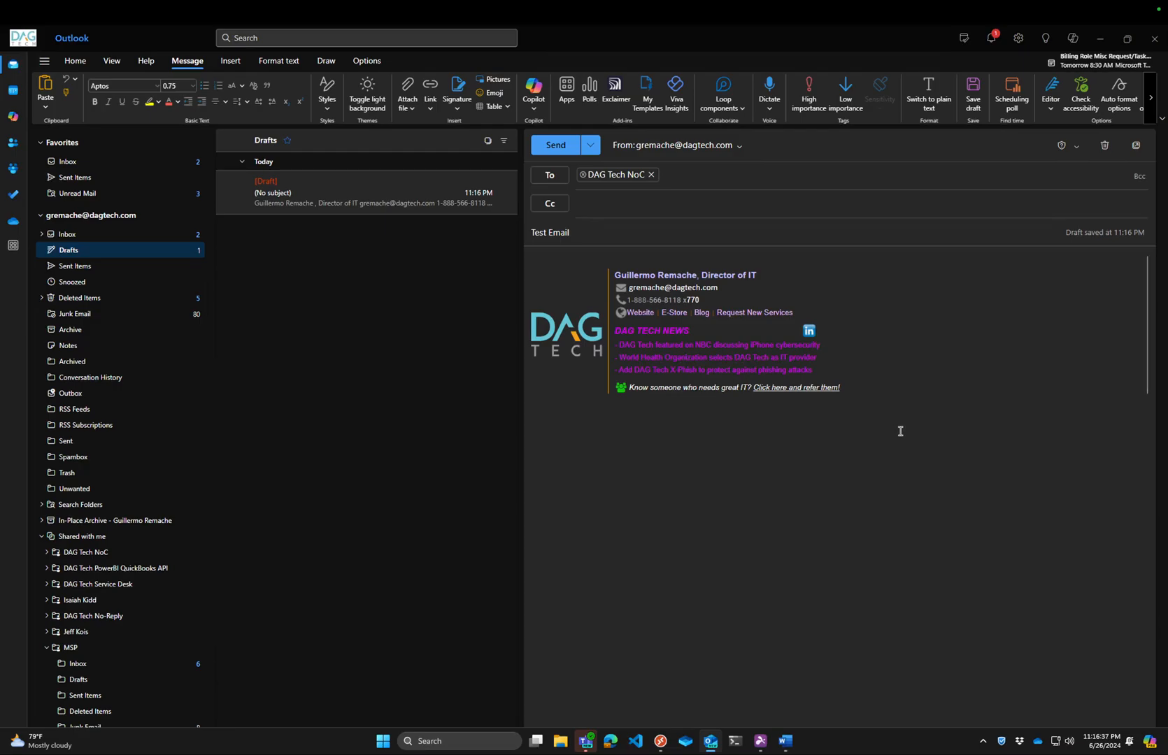
key(ctrl+a)
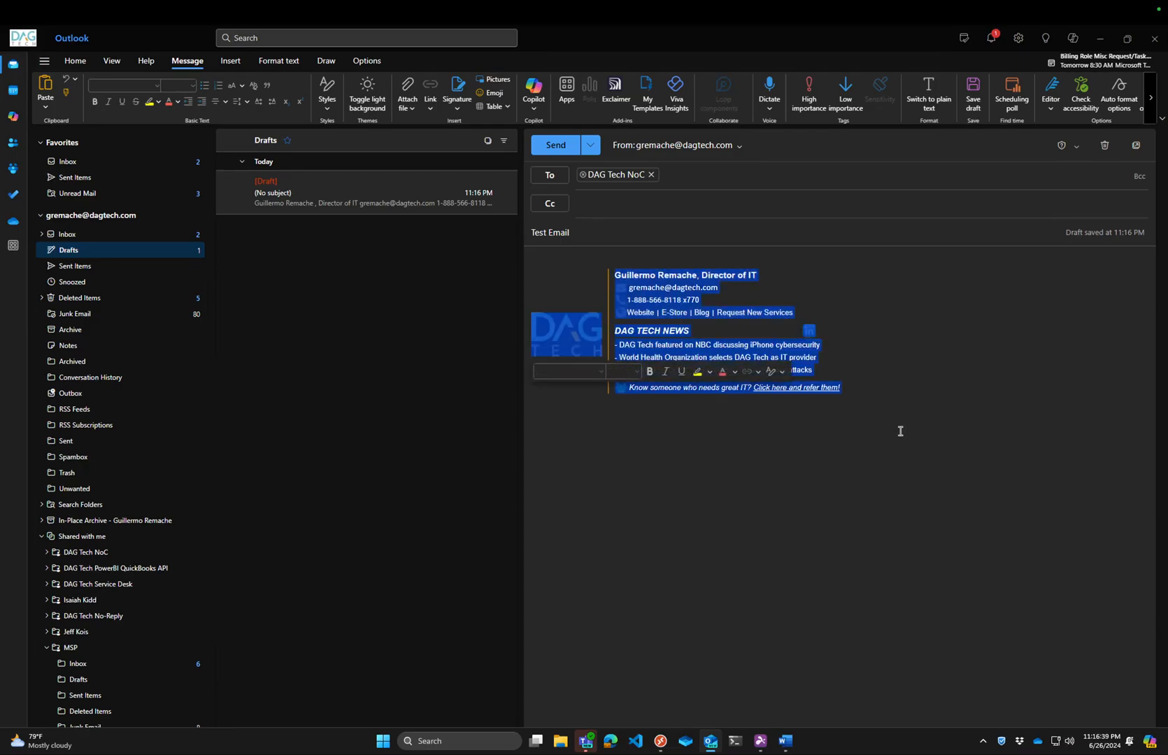
key(BackSpace)
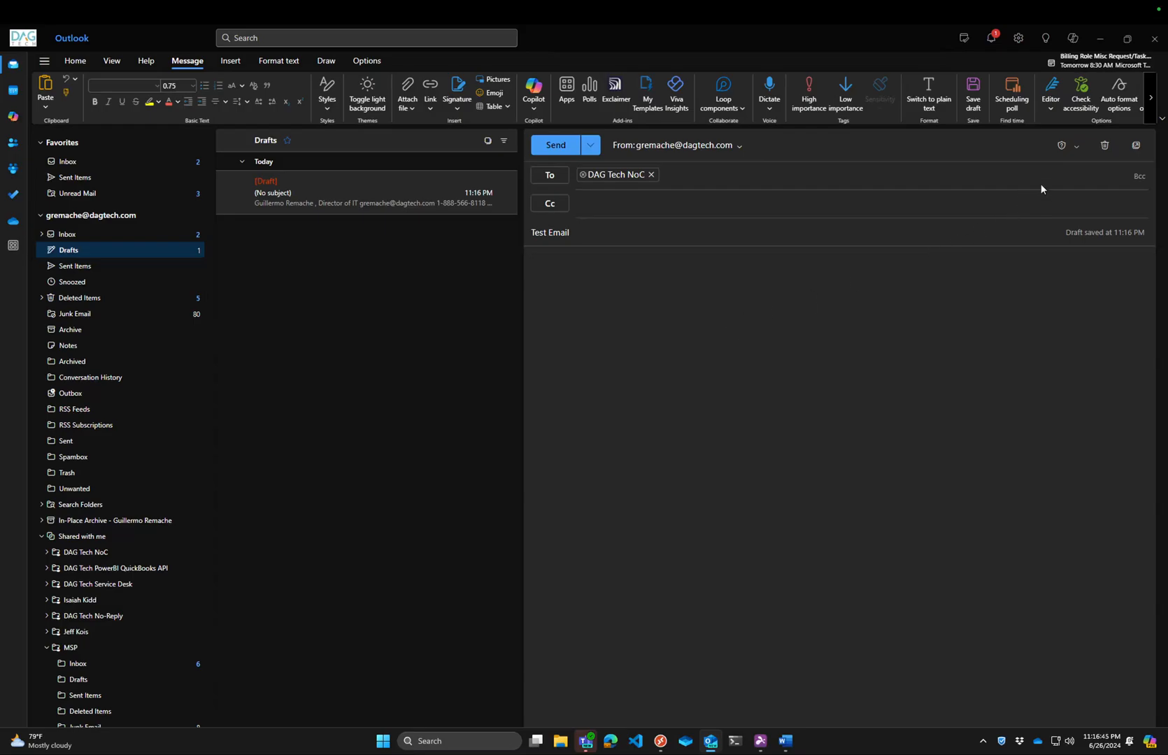
click(651, 175)
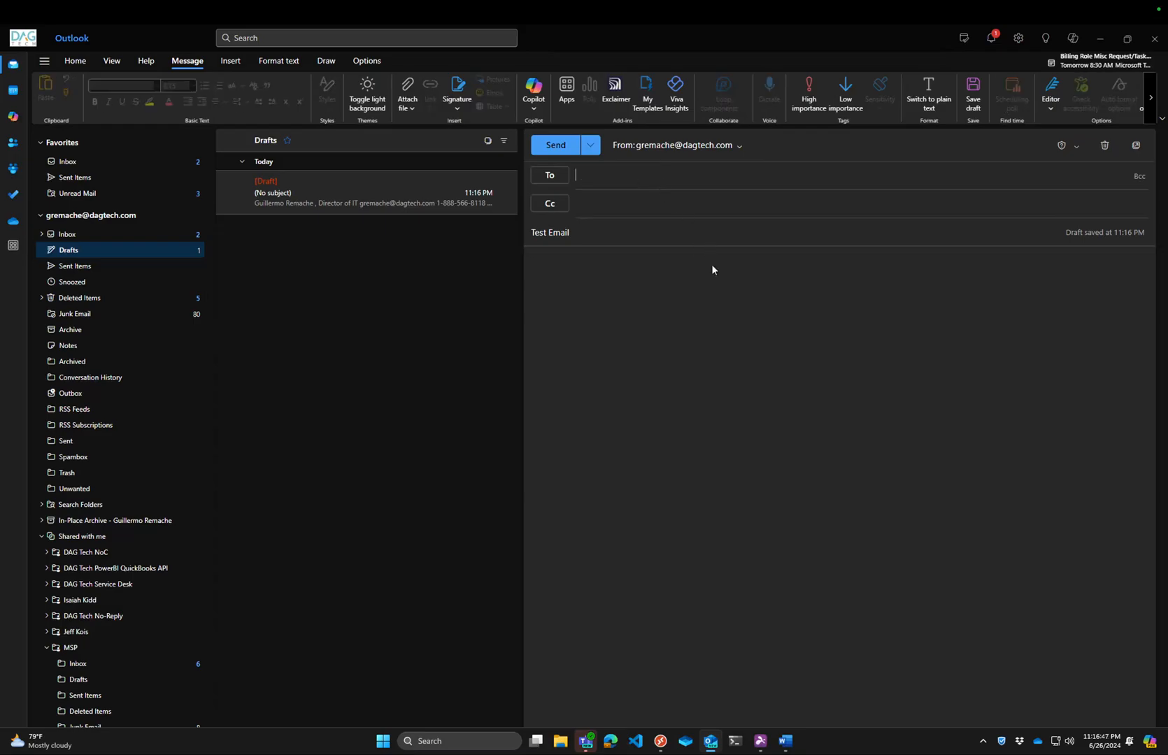
- Open Outlook's built-in signature settings to review the default signature choices, and close the settings
click(719, 304)
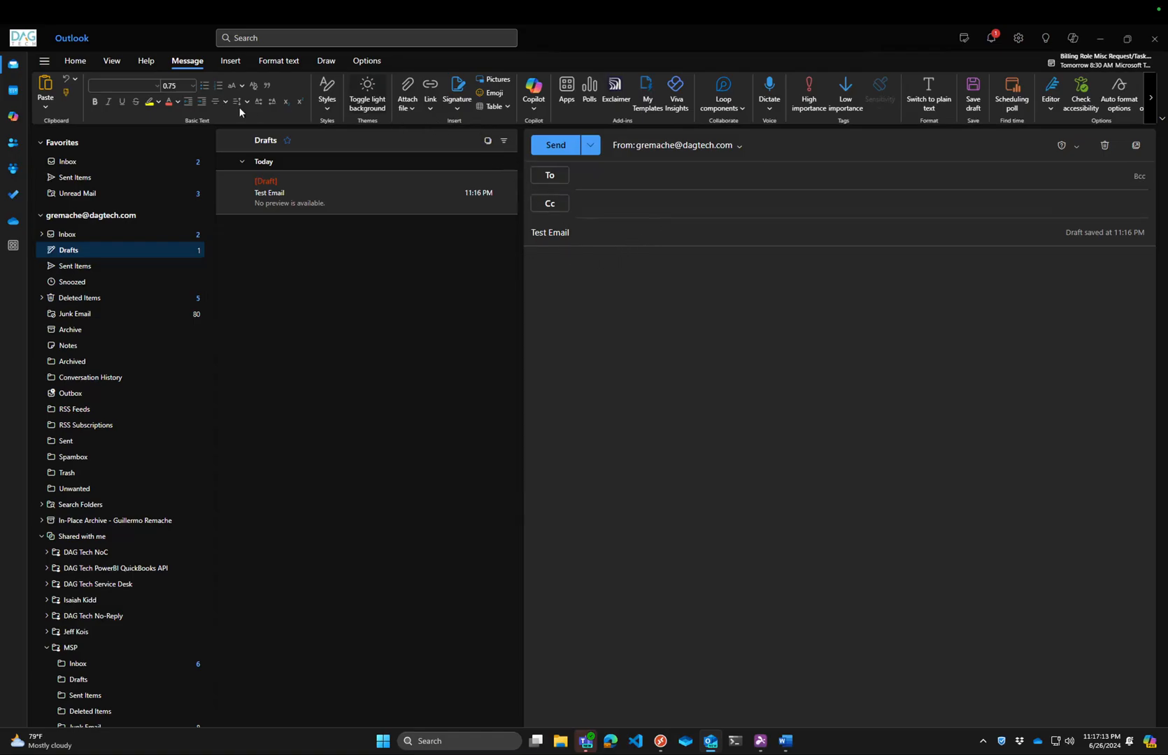
click(459, 111)
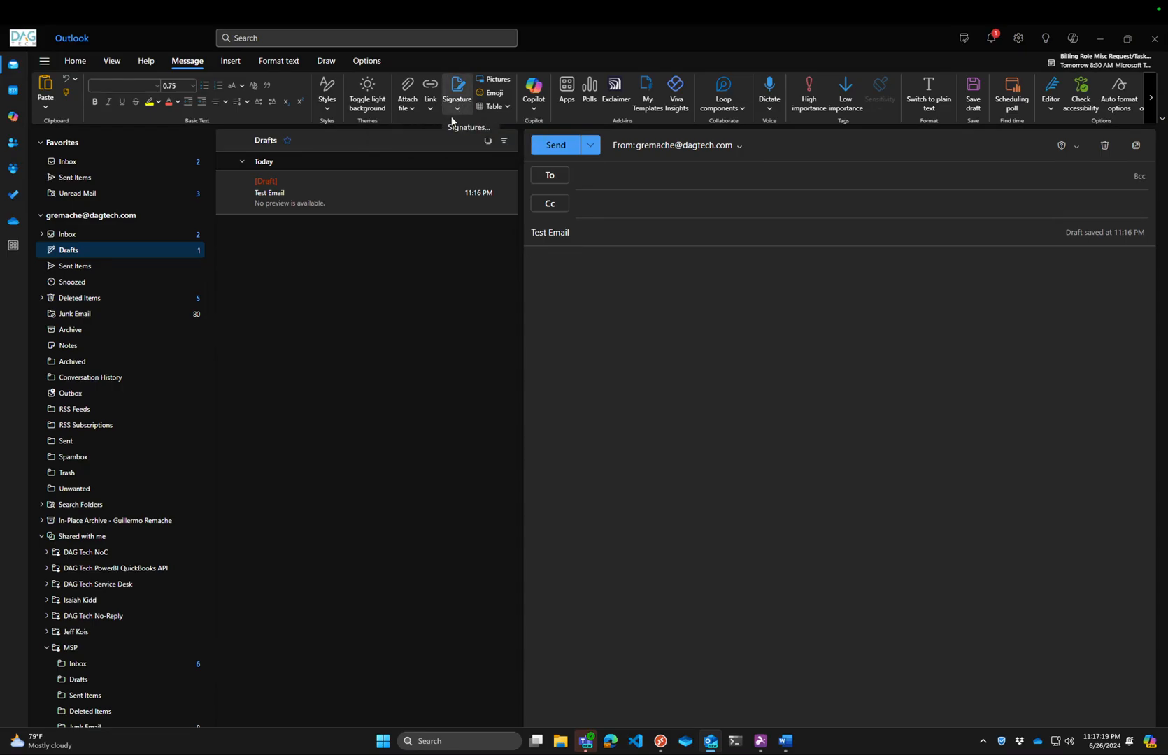
click(465, 129)
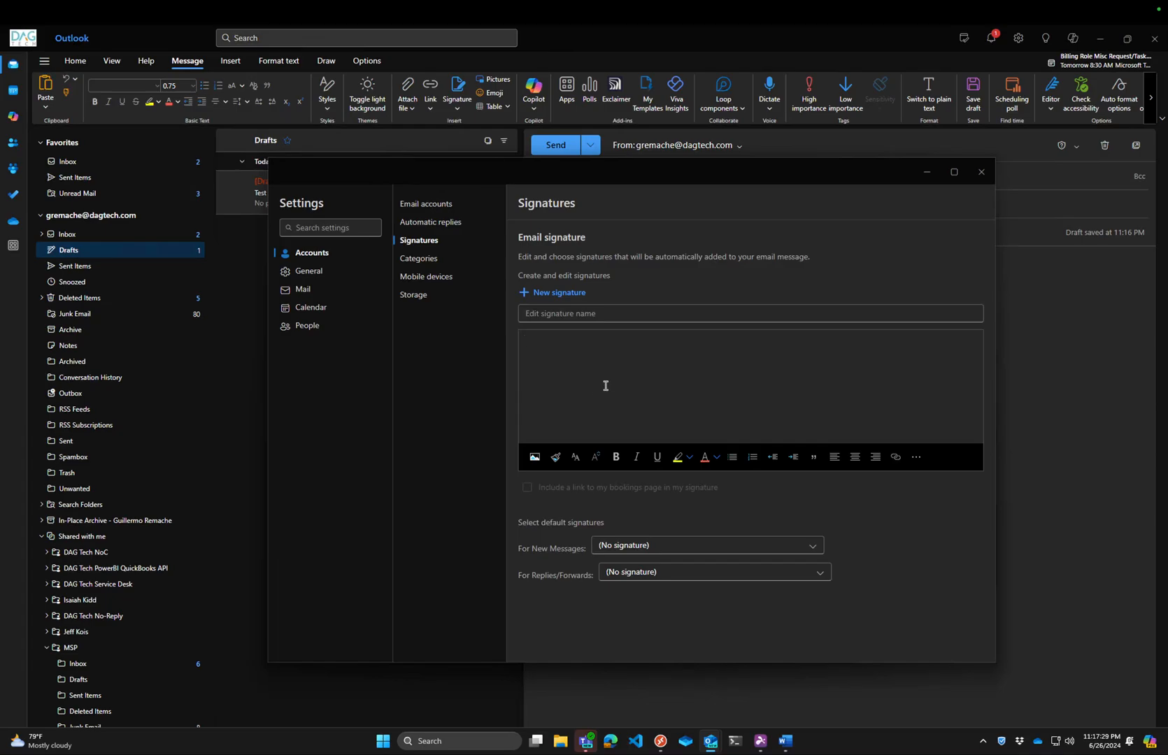
click(981, 171)
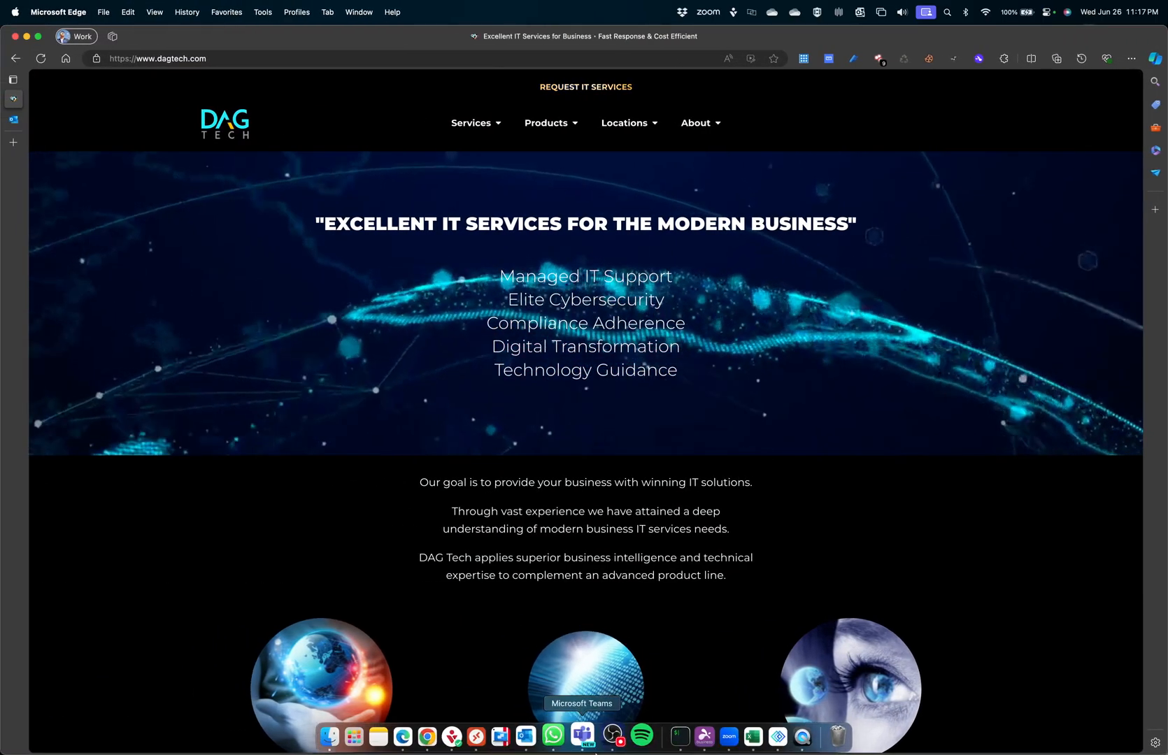
- Switch to Outlook for Mac, start a new email, and highlight its automatically inserted signature
click(533, 734)
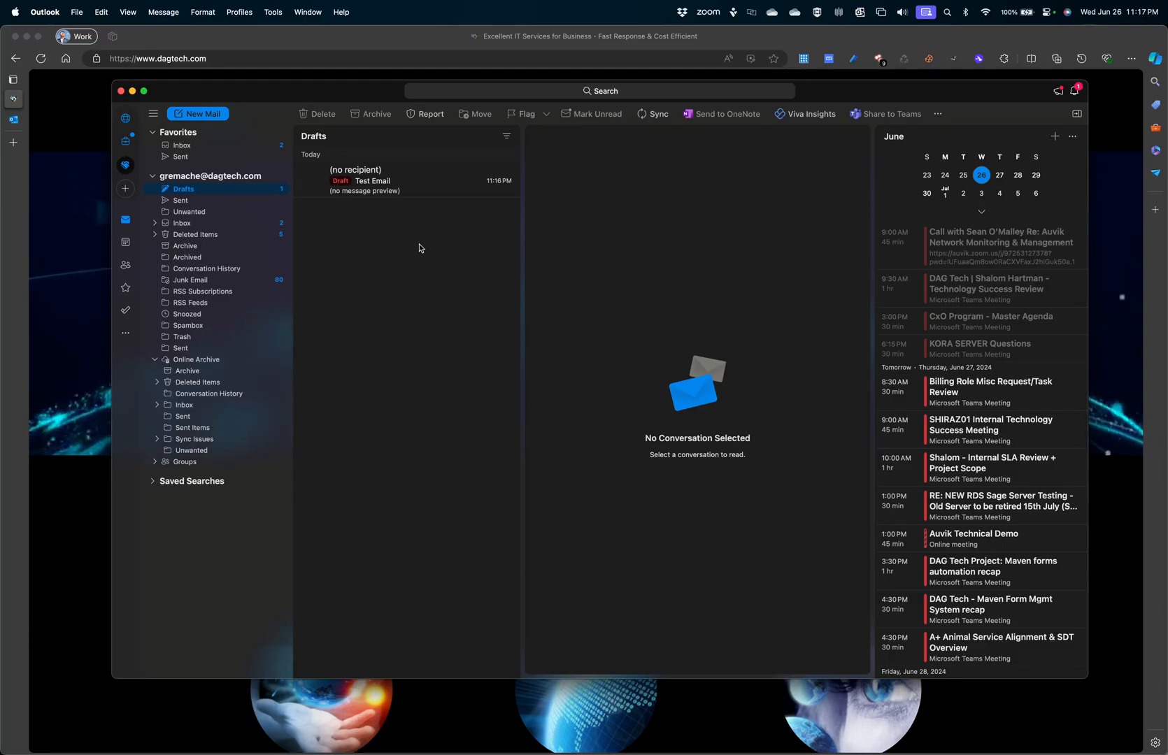
click(195, 116)
click(195, 118)
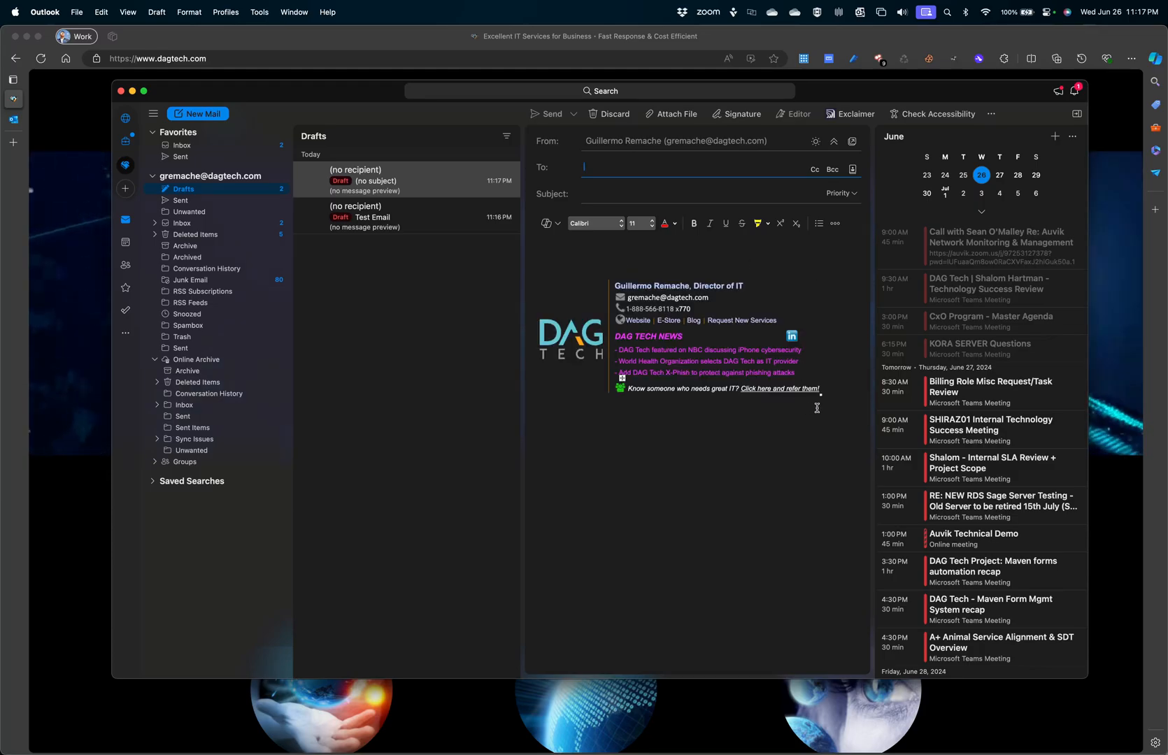
mouse_move(825, 411)
mouse_down()
mouse_move(683, 299)
mouse_move(591, 258)
mouse_up()
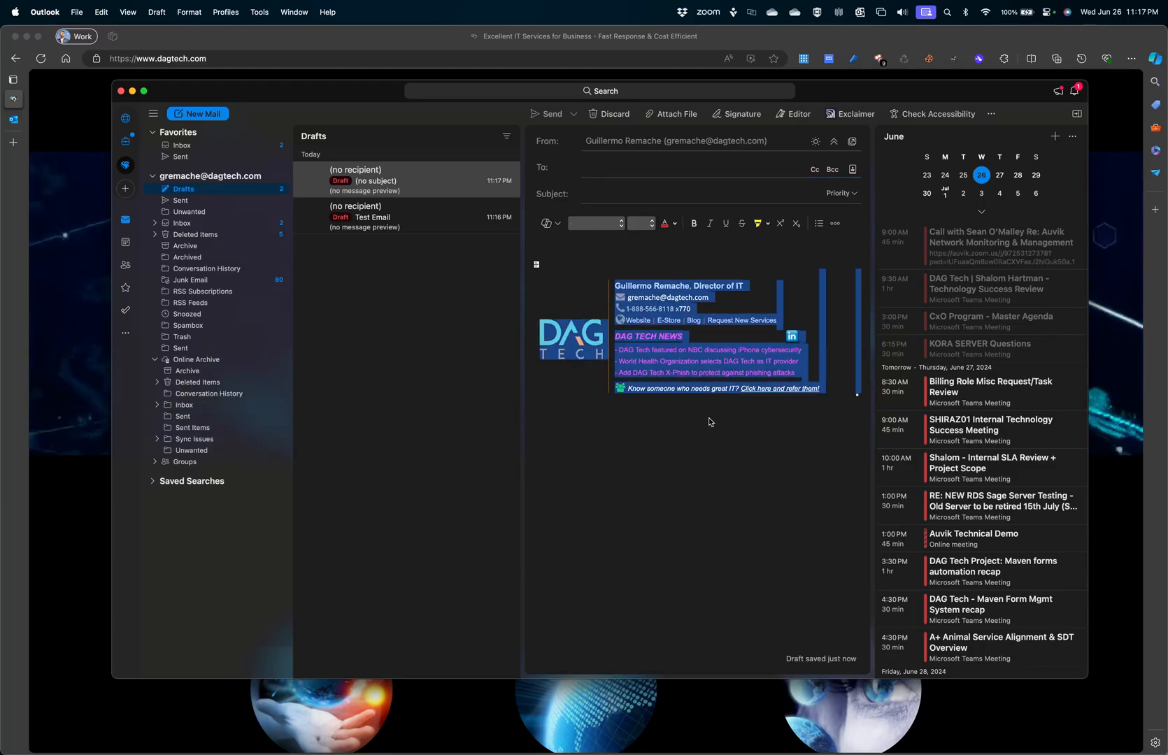
click(693, 442)
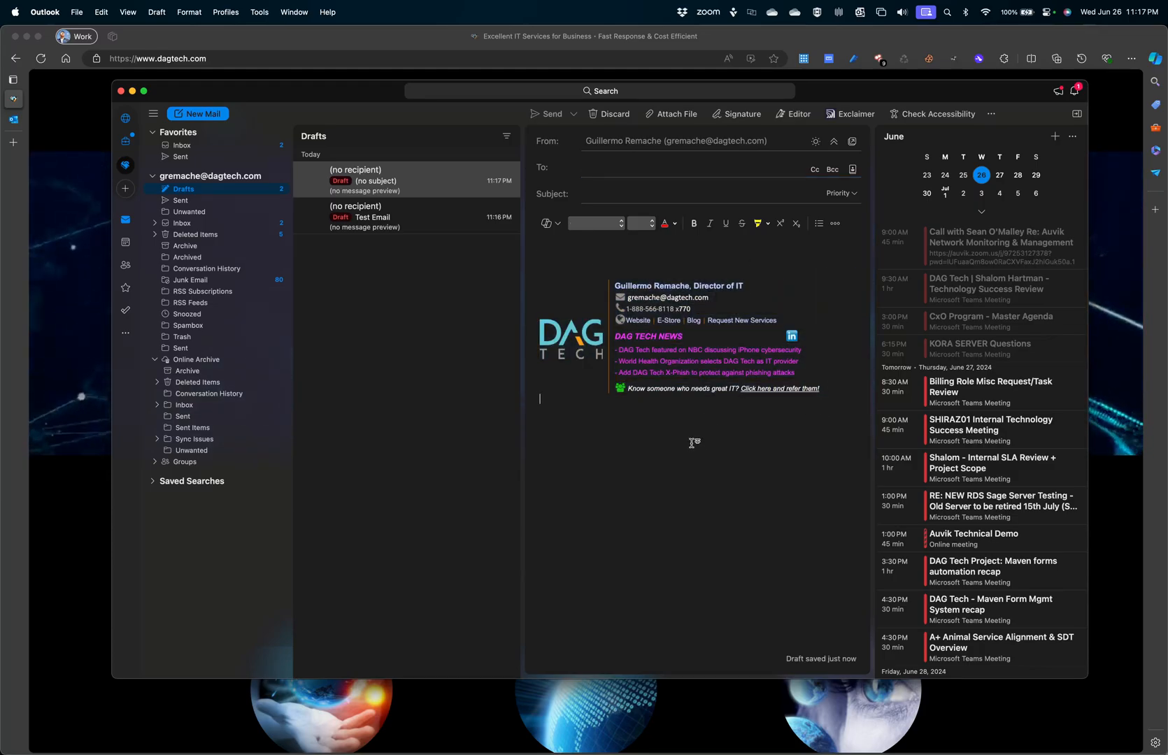
- Swap the Mac draft's signature through Exclaimer's DAG DC, DAG LA and DAG NYC versions, return it to DAG Default, and close Exclaimer
click(854, 116)
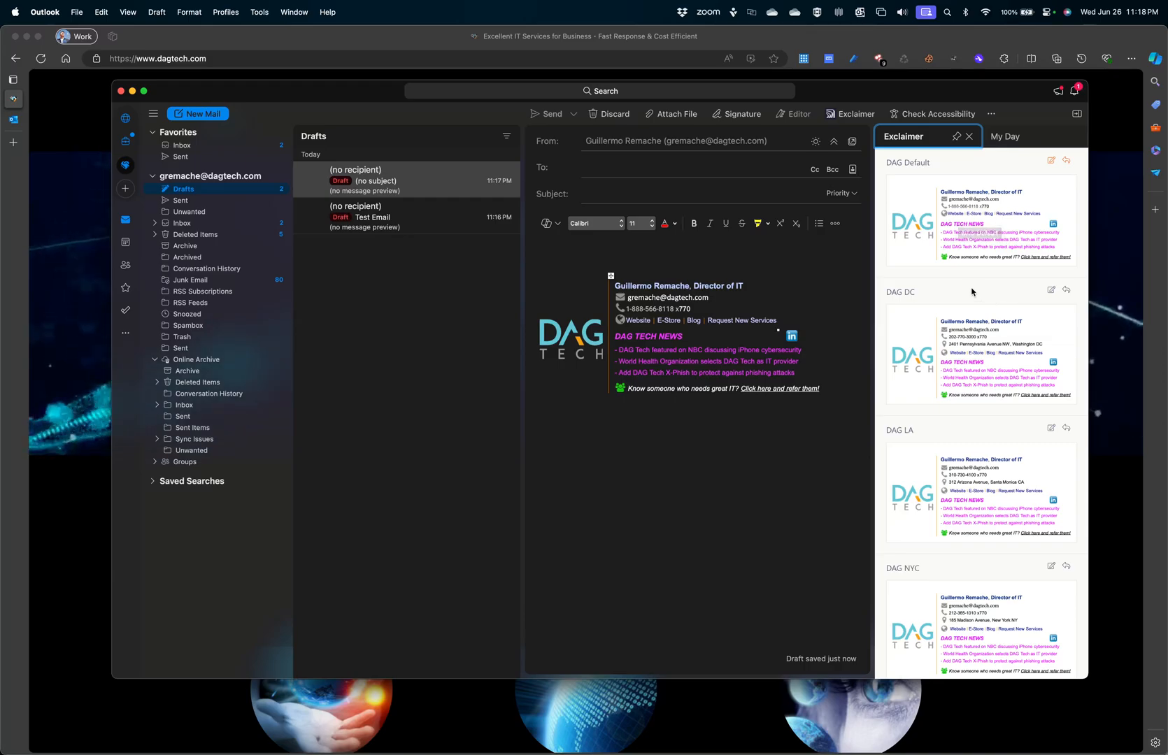
click(974, 343)
click(964, 461)
scroll(964, 489, down, 1)
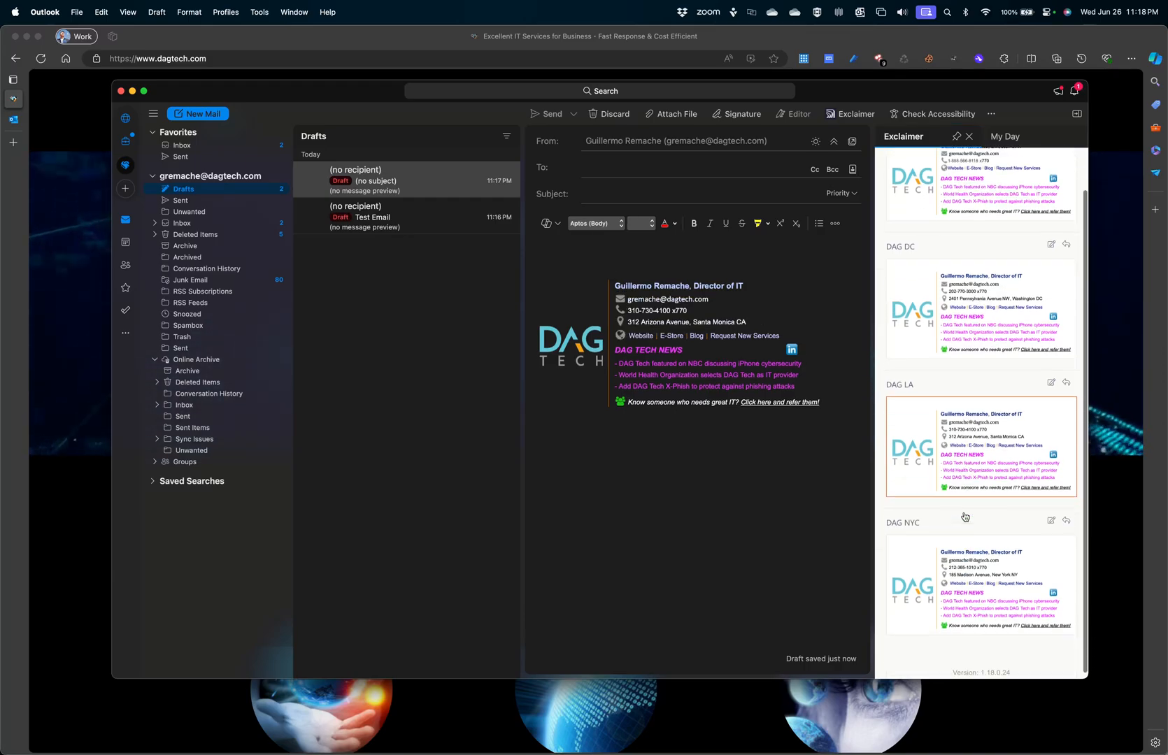
click(969, 558)
scroll(968, 392, up, 1)
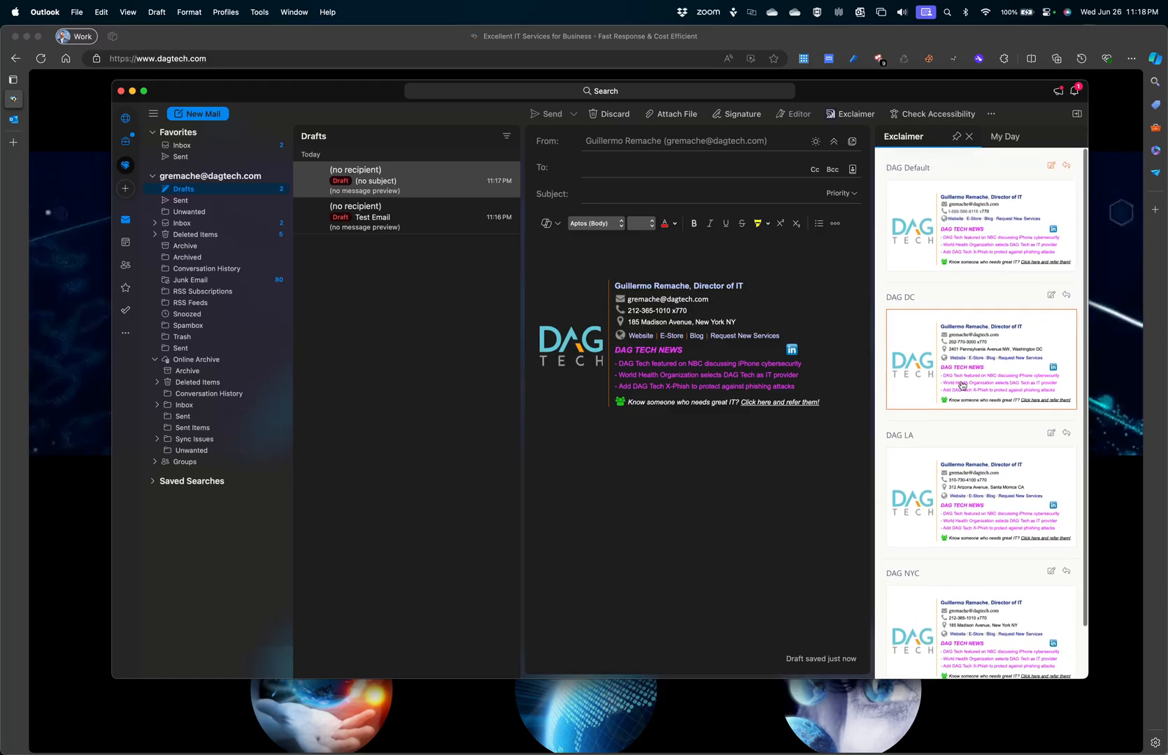
click(936, 226)
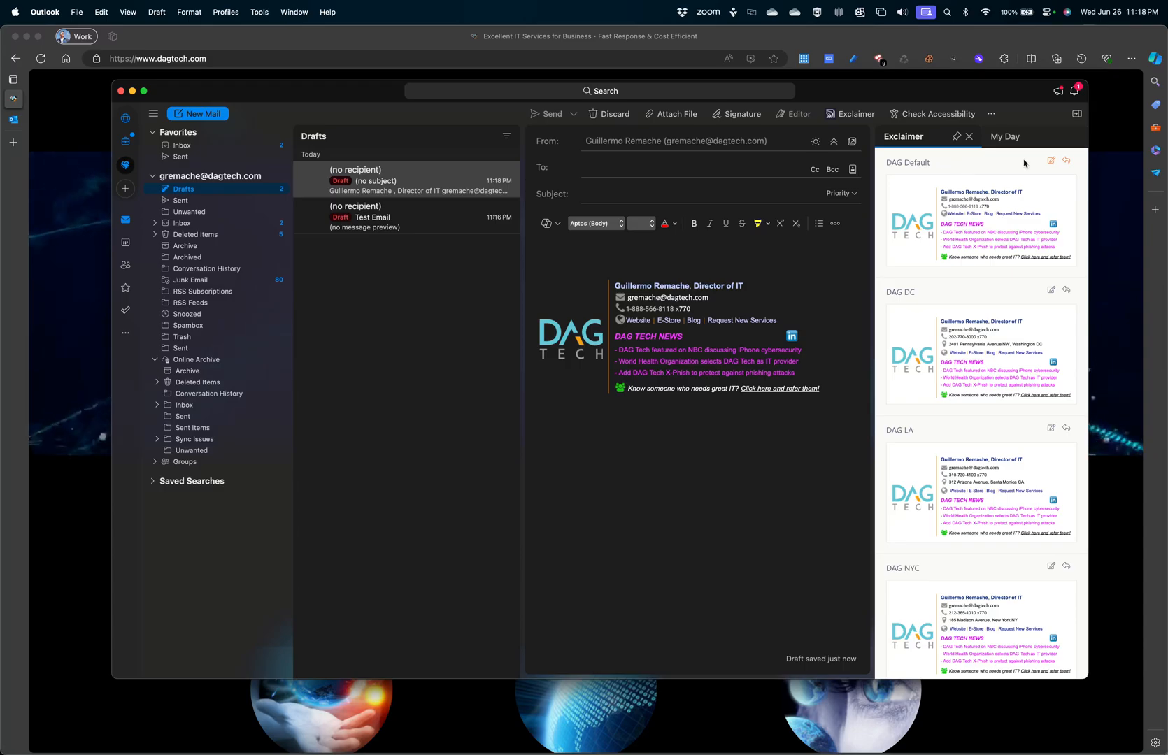
click(969, 136)
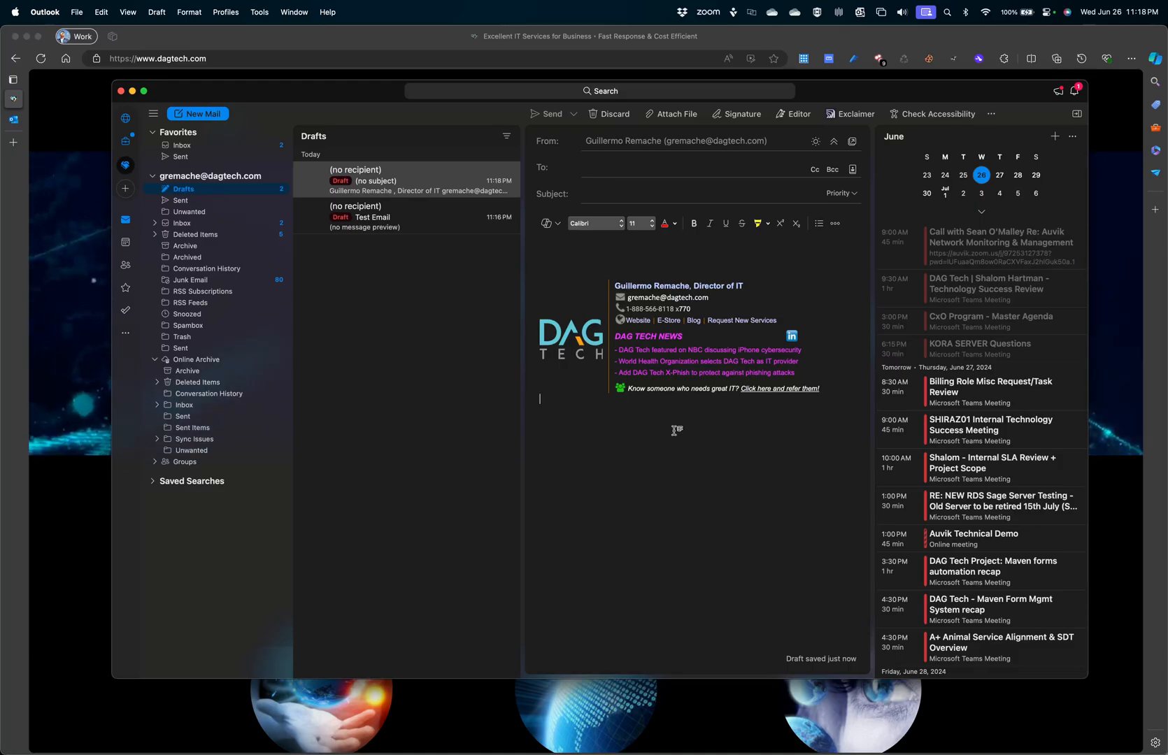
- Clear the signature from the Mac draft's body, and switch to Outlook on the web in Microsoft Edge
mouse_move(670, 431)
mouse_down()
mouse_move(602, 389)
mouse_move(529, 254)
mouse_up()
key(BackSpace)
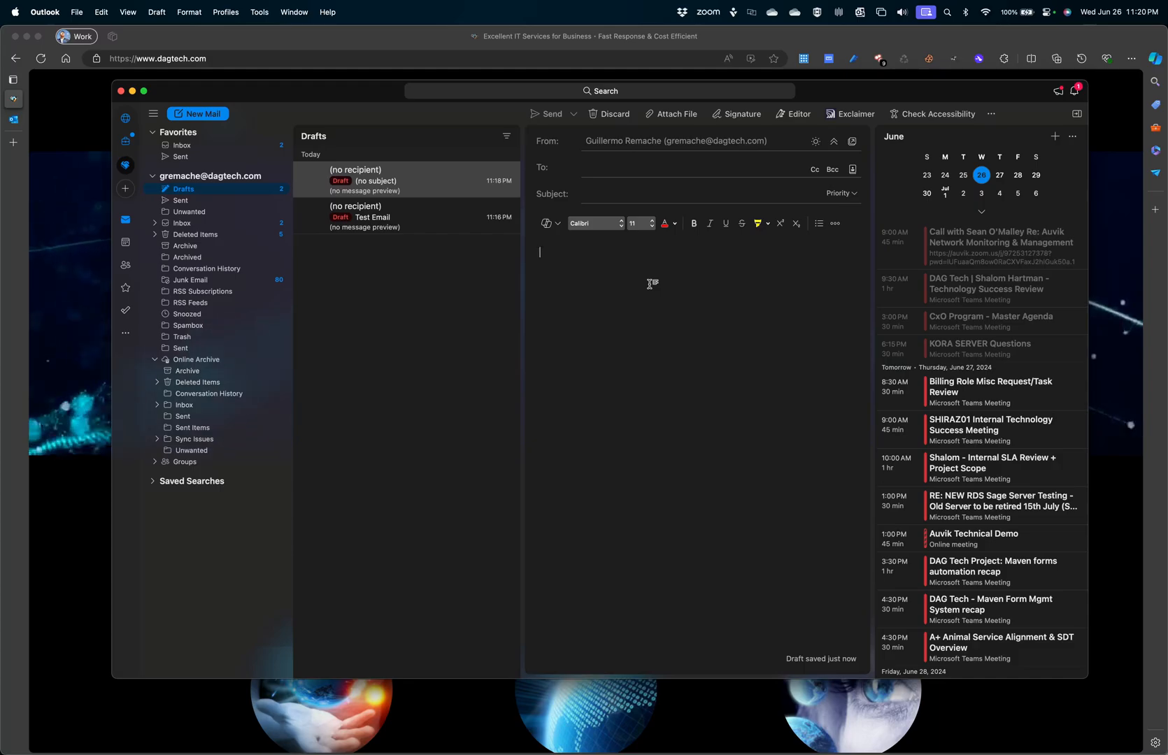
click(392, 48)
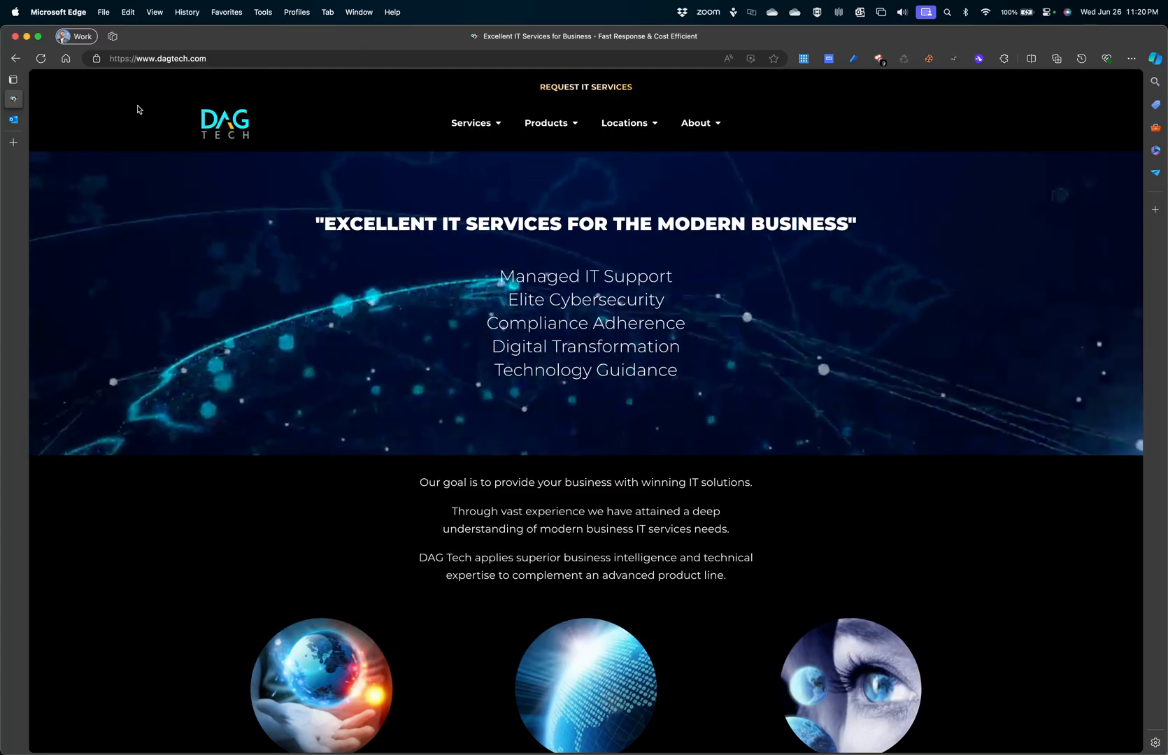
click(13, 120)
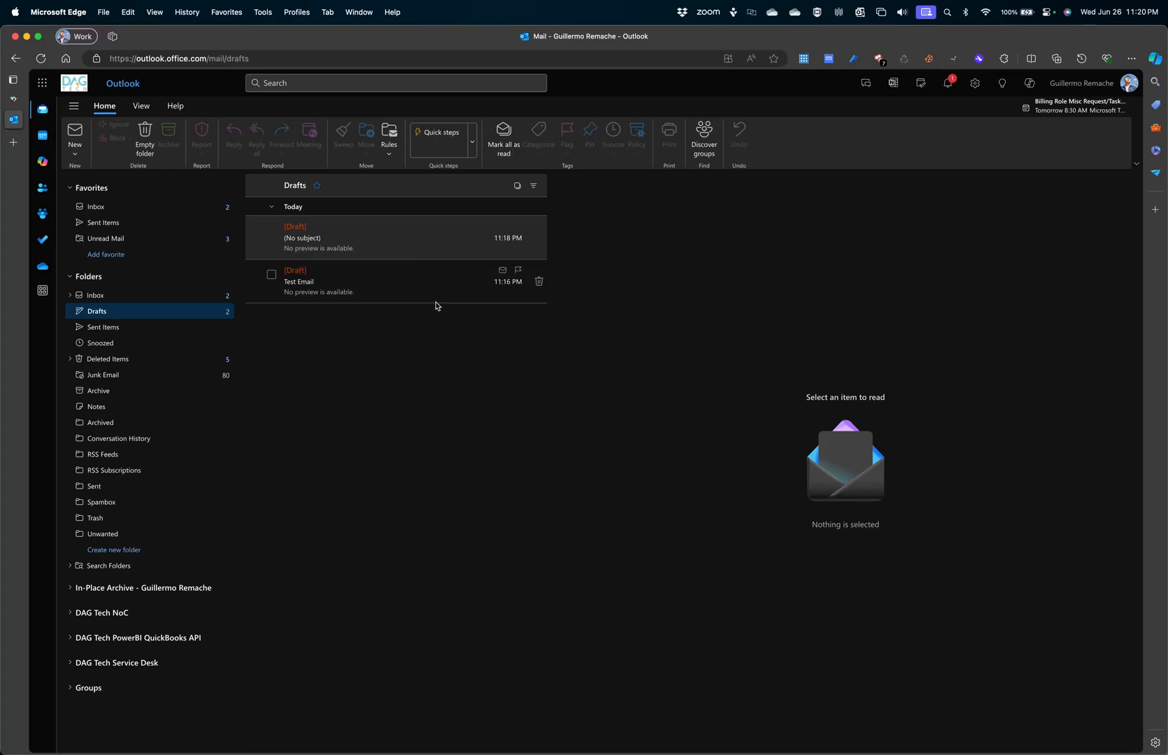
key(ctrl+Right)
key(ctrl+Left)
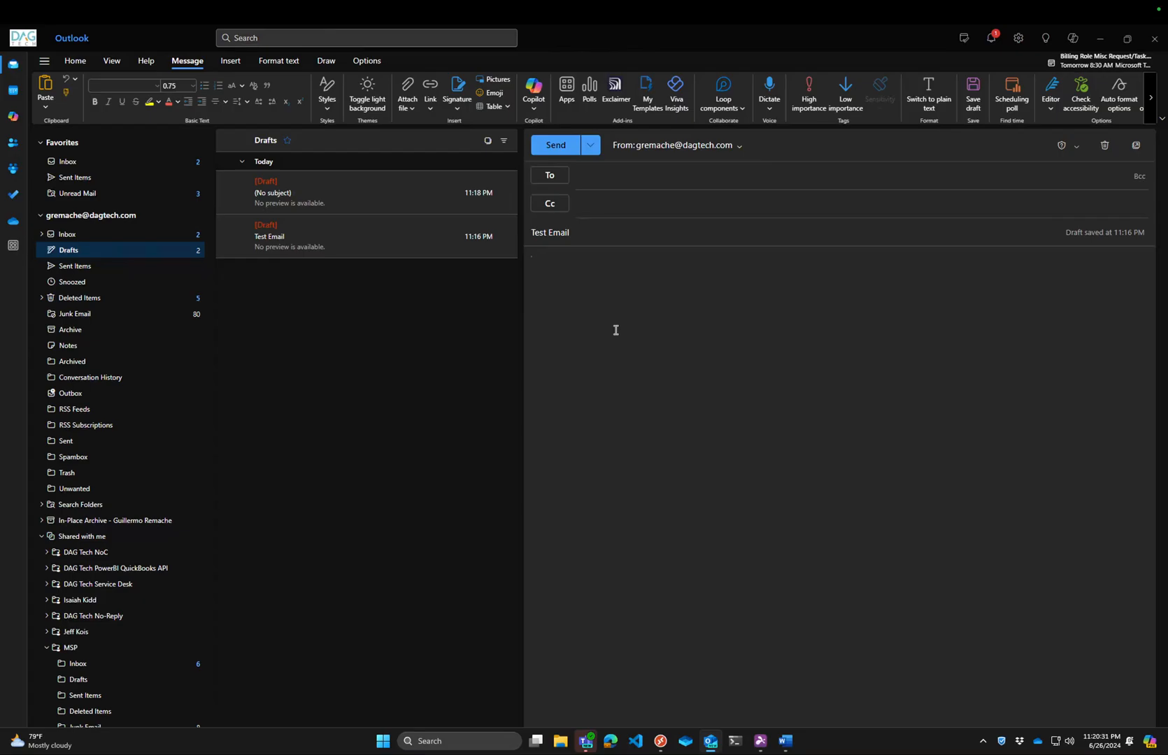
key(ctrl+Left)
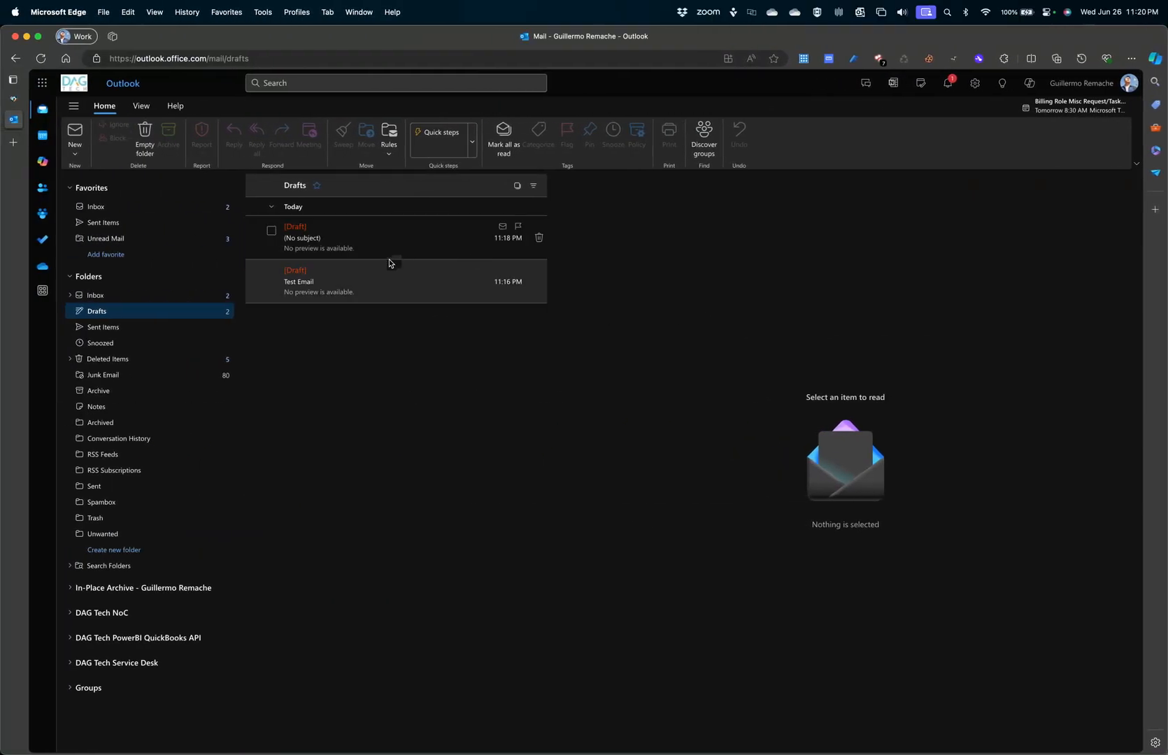
- Start a new email in Outlook on the web and pop it out into its own window
click(75, 134)
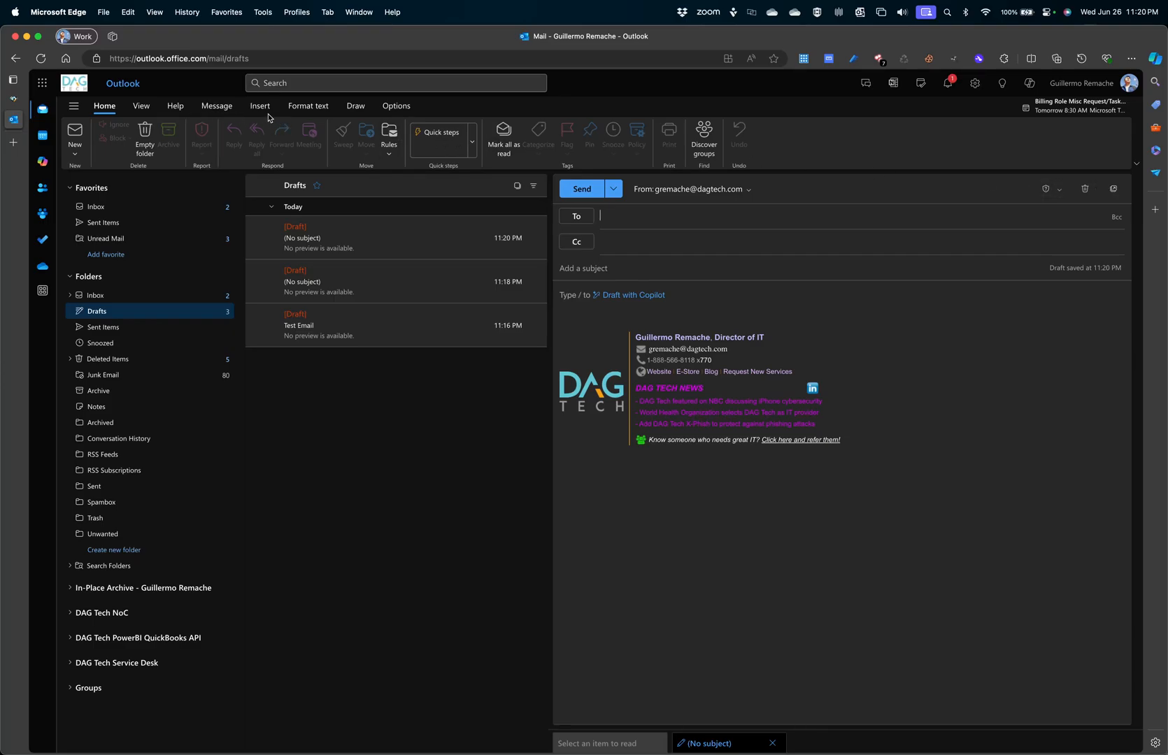
click(1113, 188)
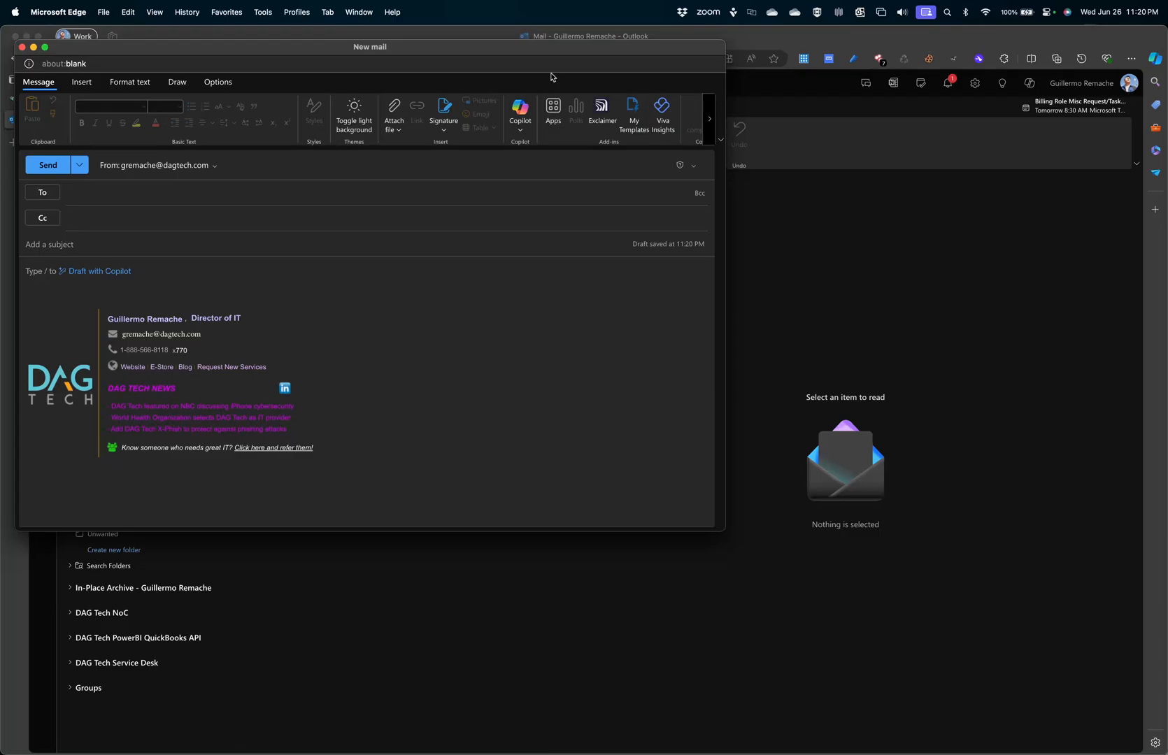
drag(527, 52, 877, 131)
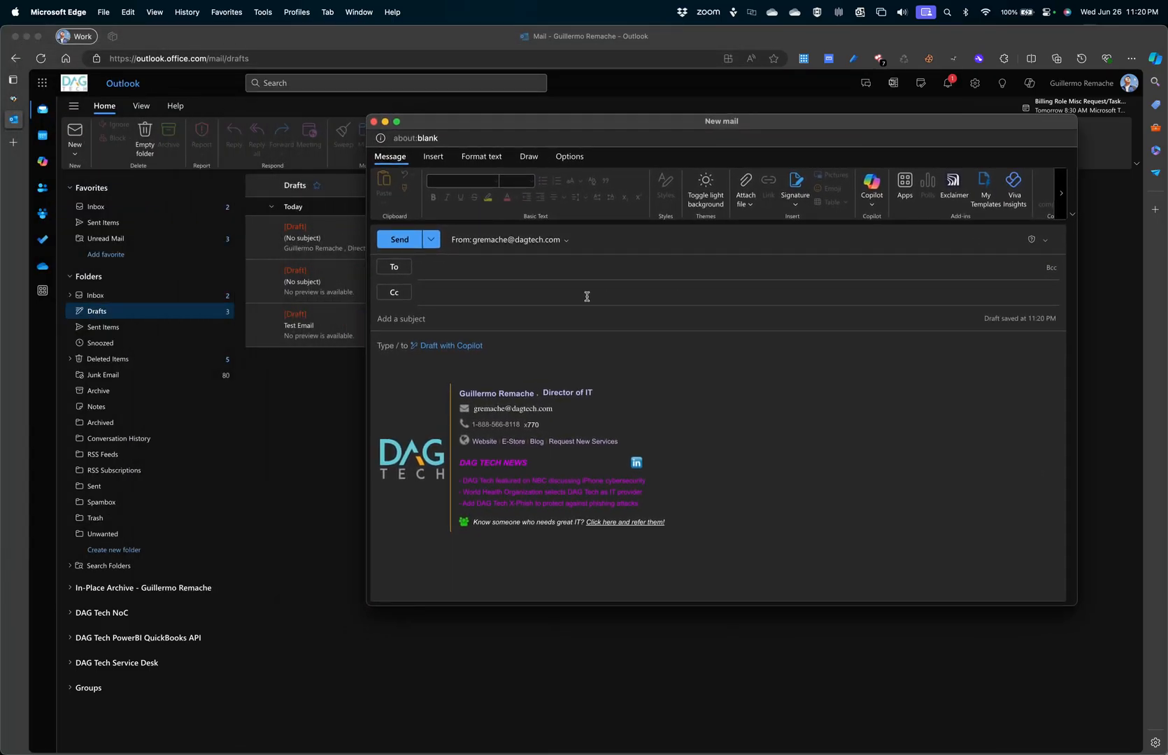
- Swap the web draft's signature to Exclaimer's DAG DC and DAG NYC versions, return it to DAG Default, and close Exclaimer and the draft
click(954, 186)
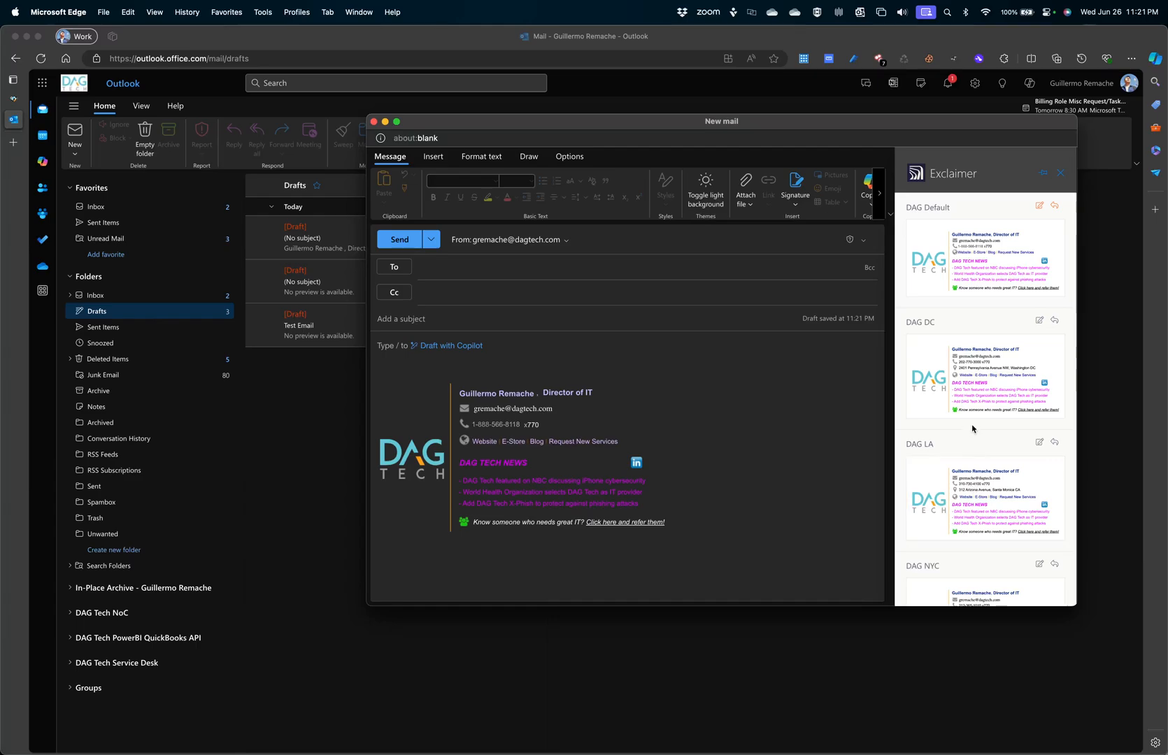
scroll(972, 429, down, 2)
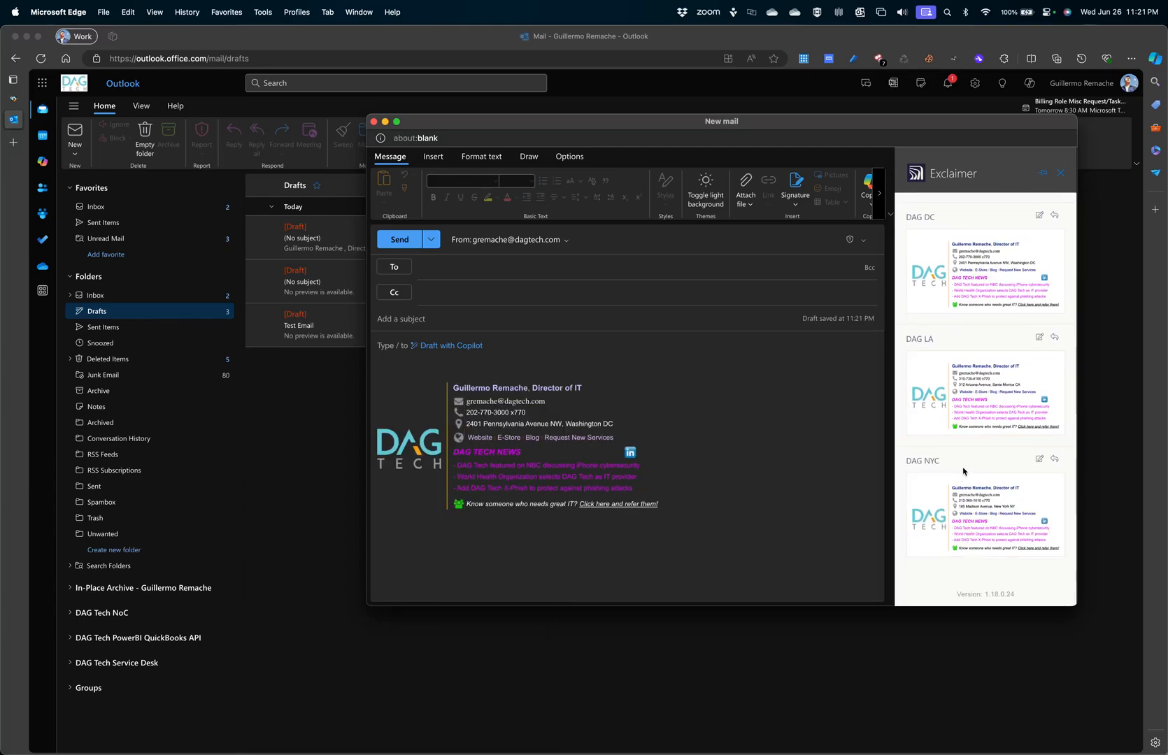
click(964, 480)
click(971, 417)
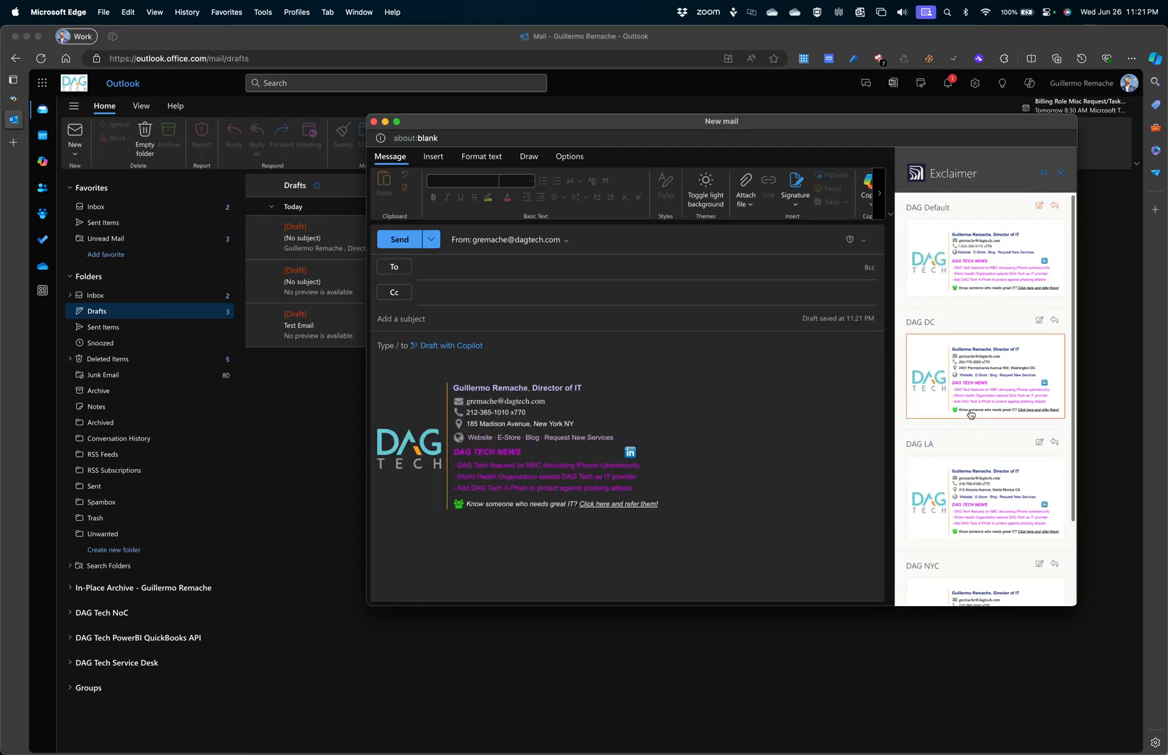
click(971, 257)
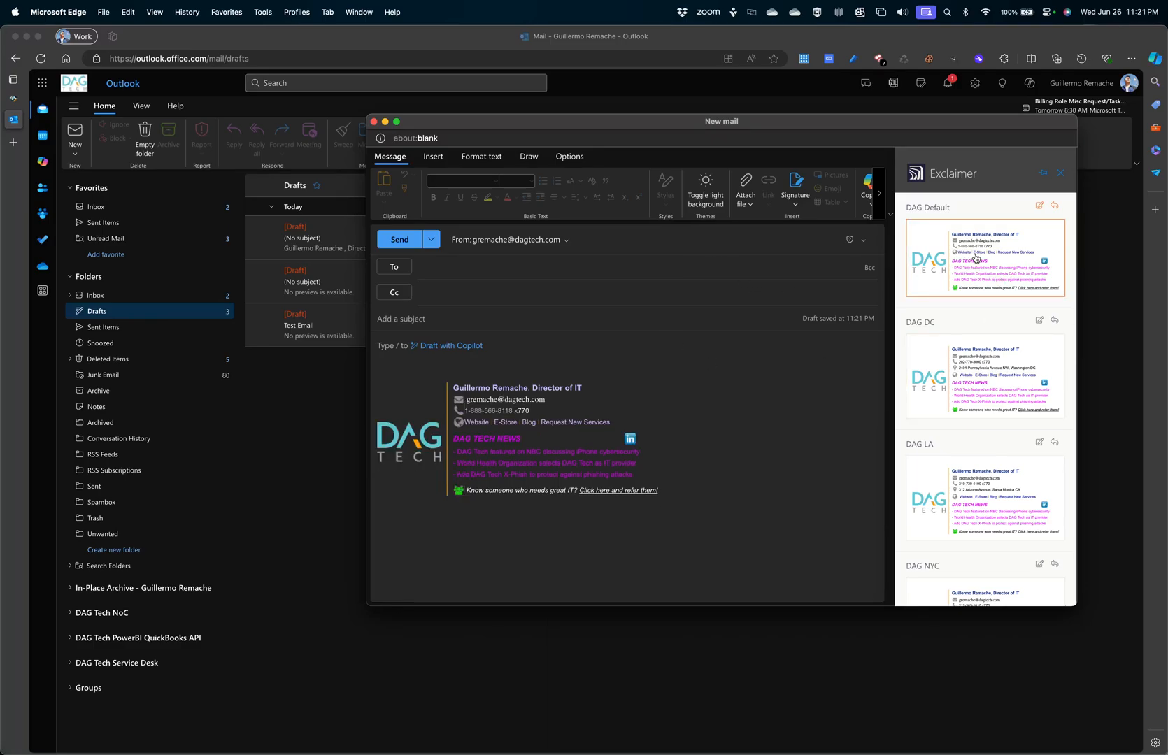
click(1059, 173)
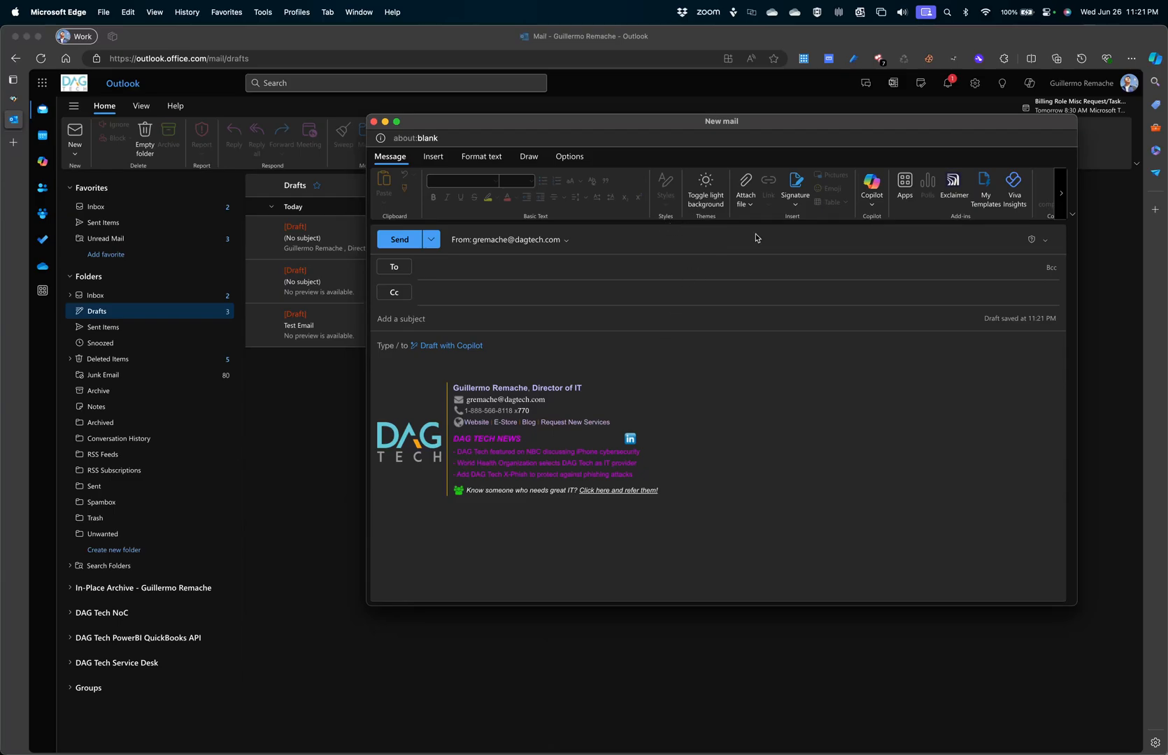
drag(673, 120, 641, 132)
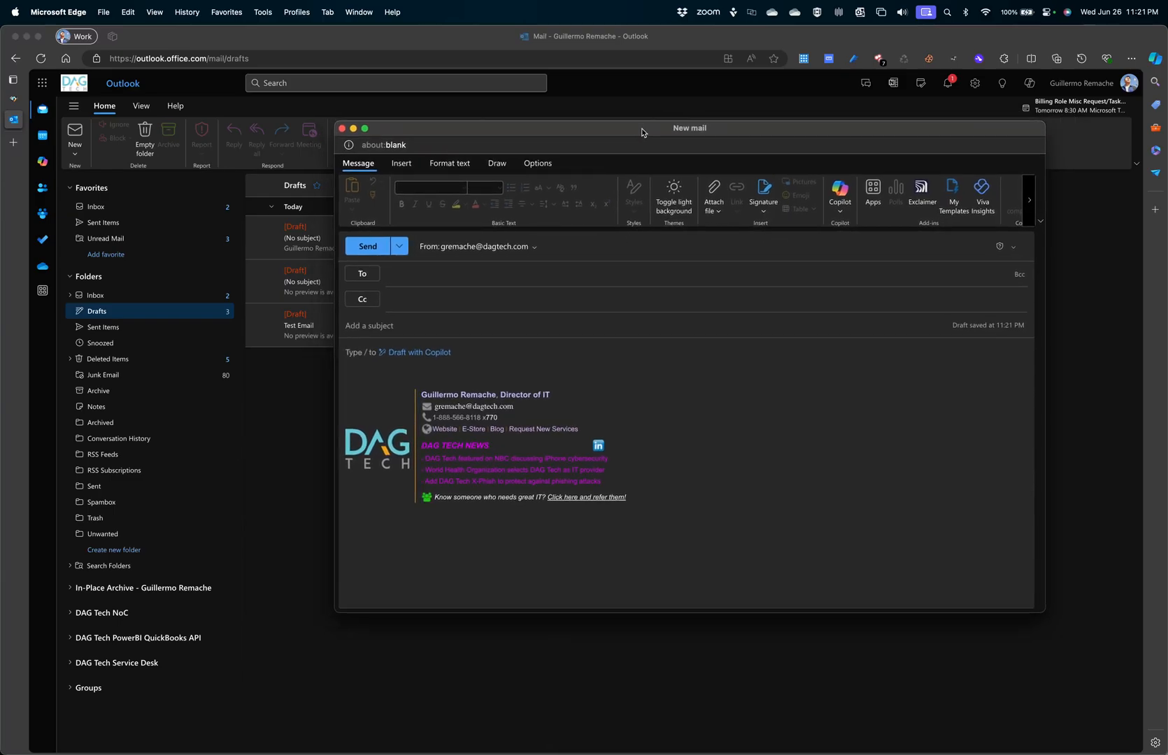
click(342, 128)
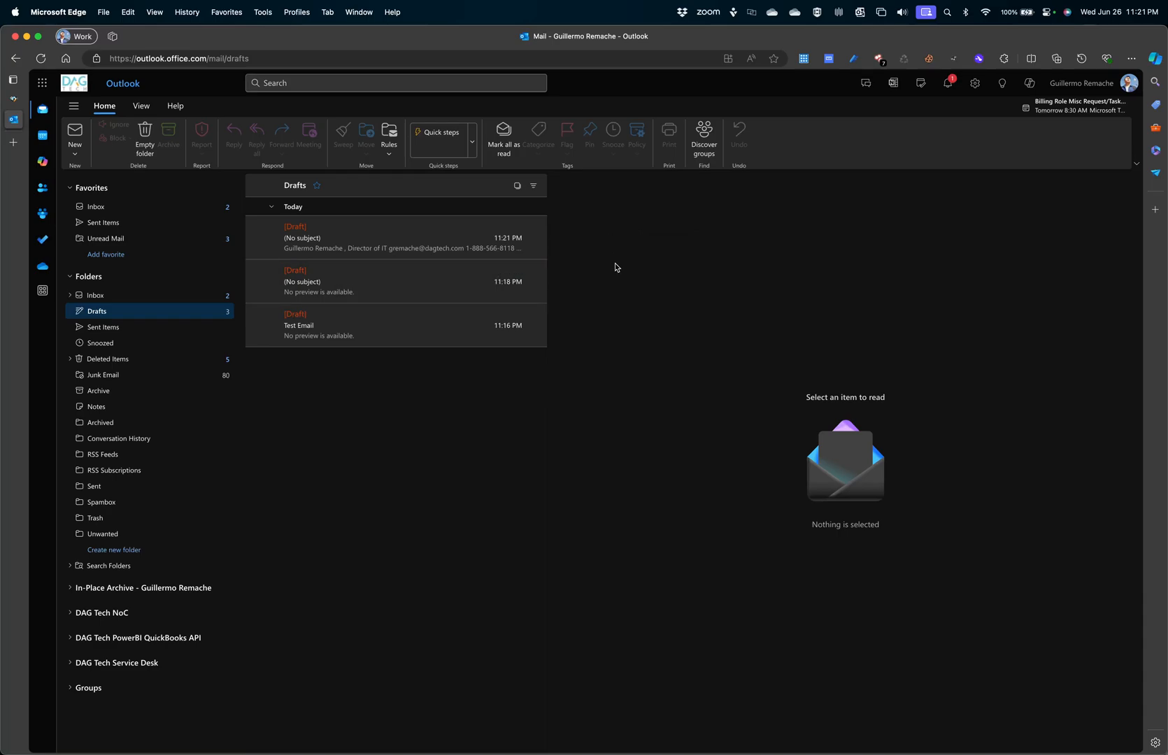
- Review the default signature choices in the web mailbox's Compose and reply settings, and close the settings
click(975, 86)
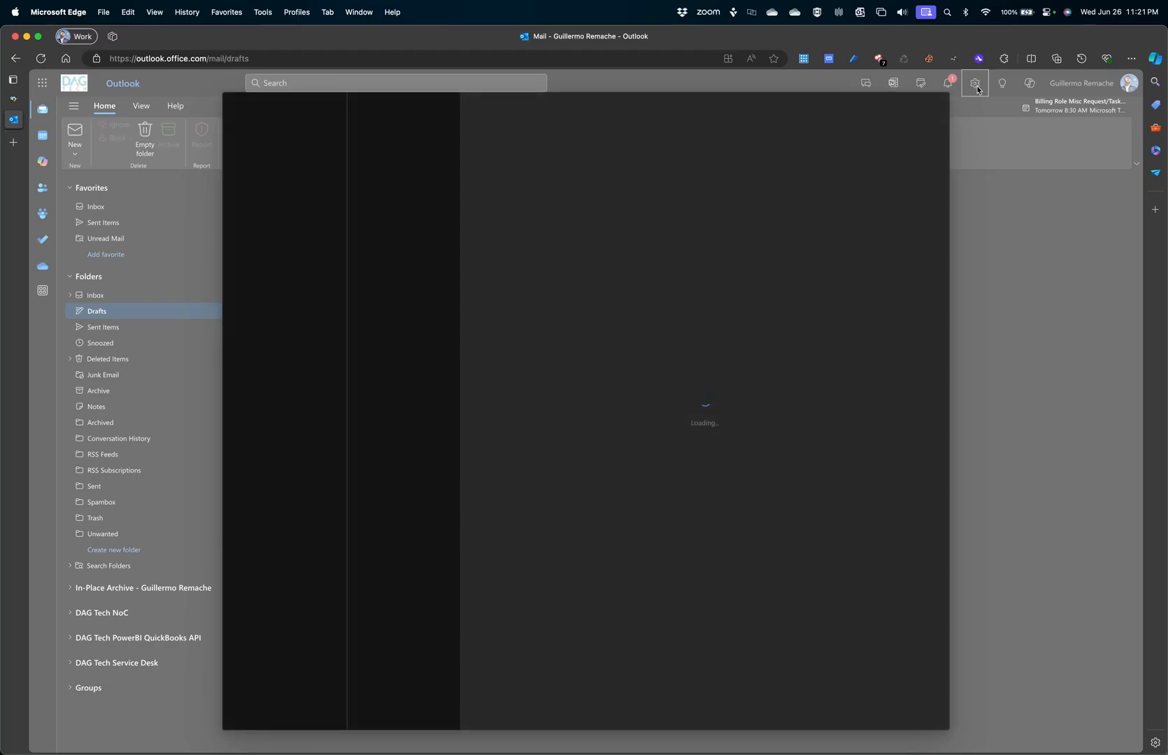
click(962, 129)
scroll(977, 88, left, 3)
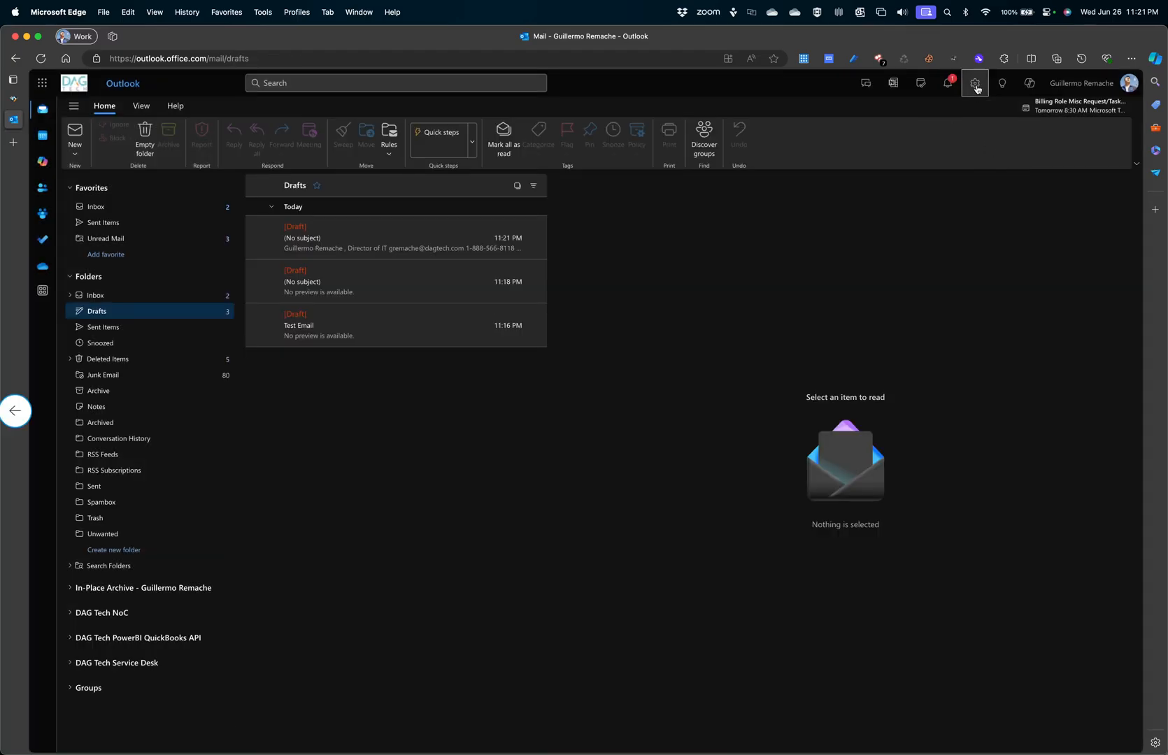
click(965, 89)
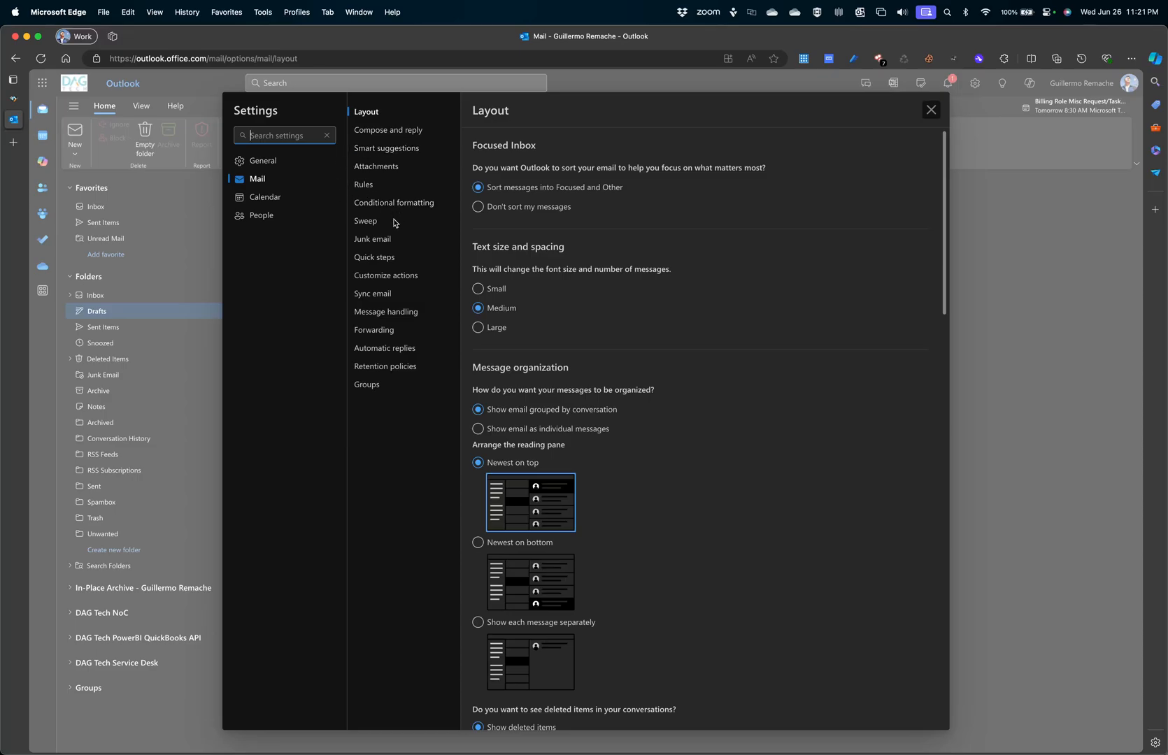
click(388, 131)
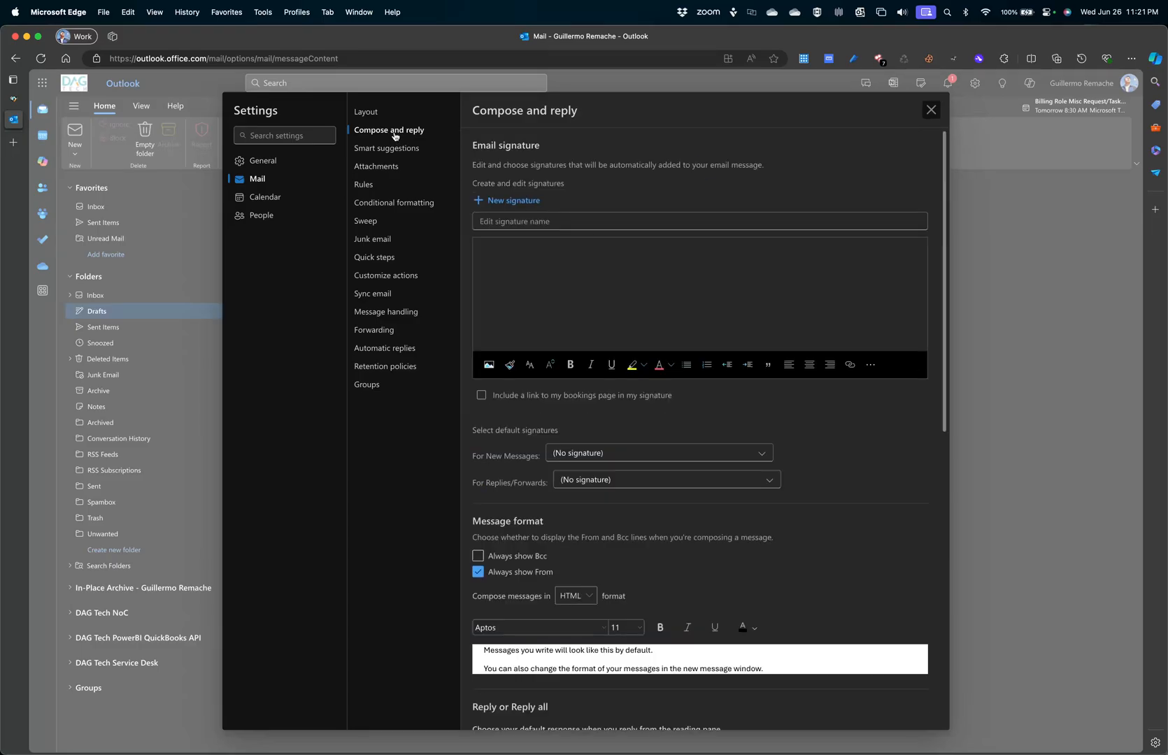
scroll(578, 274, down, 3)
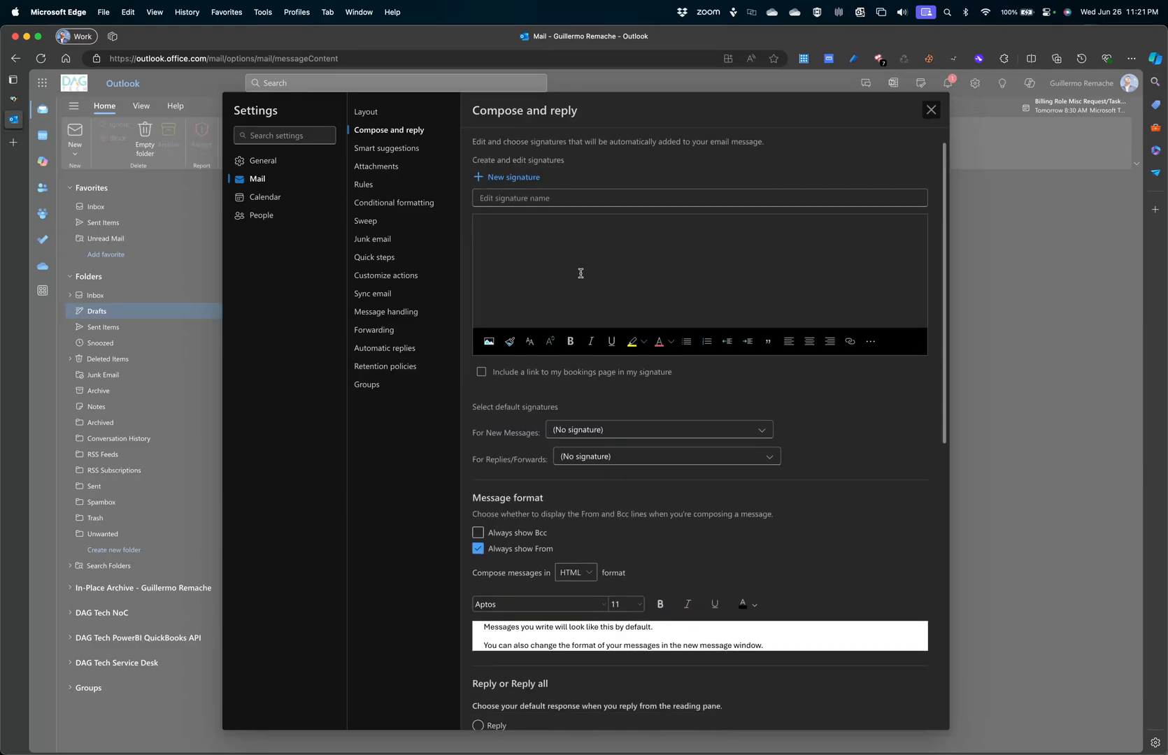
scroll(640, 342, up, 3)
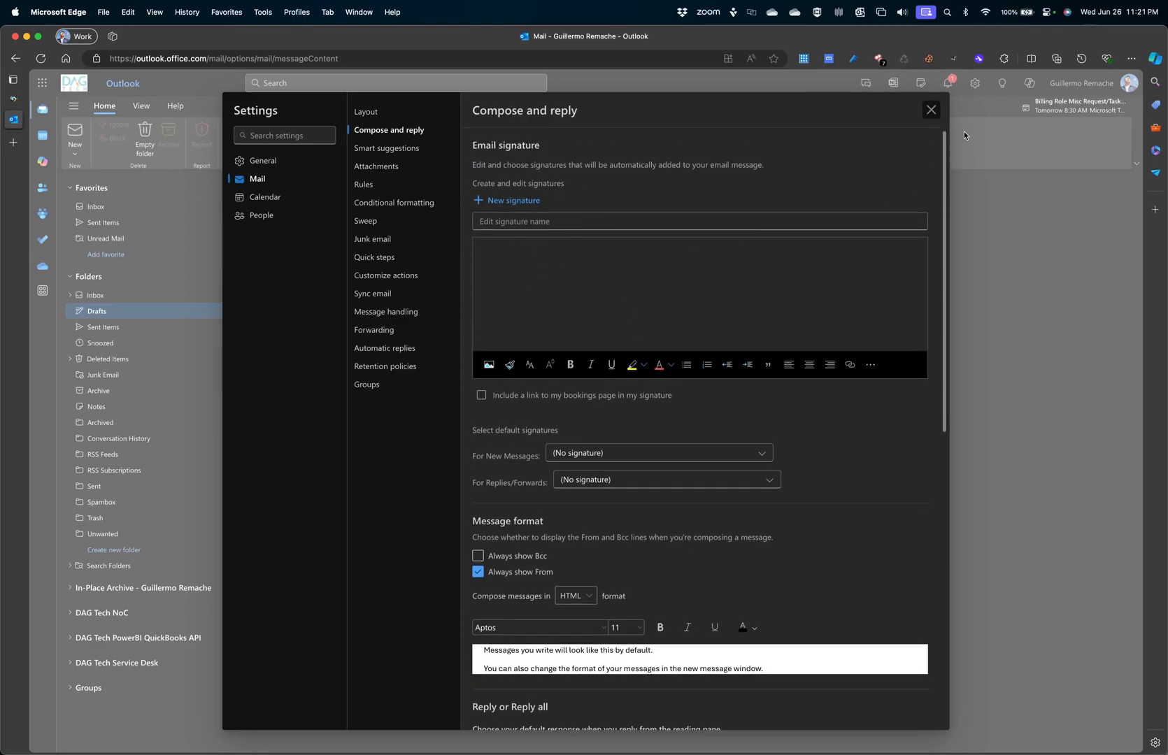
click(931, 110)
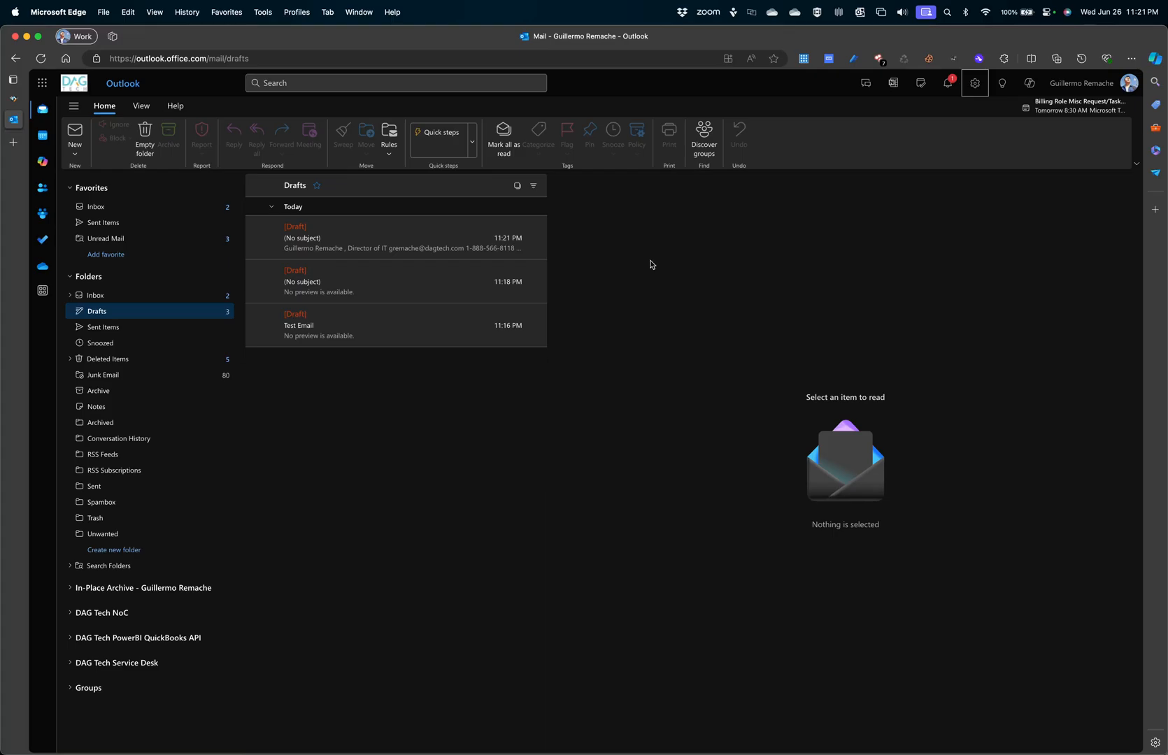
- Switch to Outlook for Mac, delete the saved KEPPTIC signature from its signature manager, and close the manager
key(ctrl+Up)
click(676, 409)
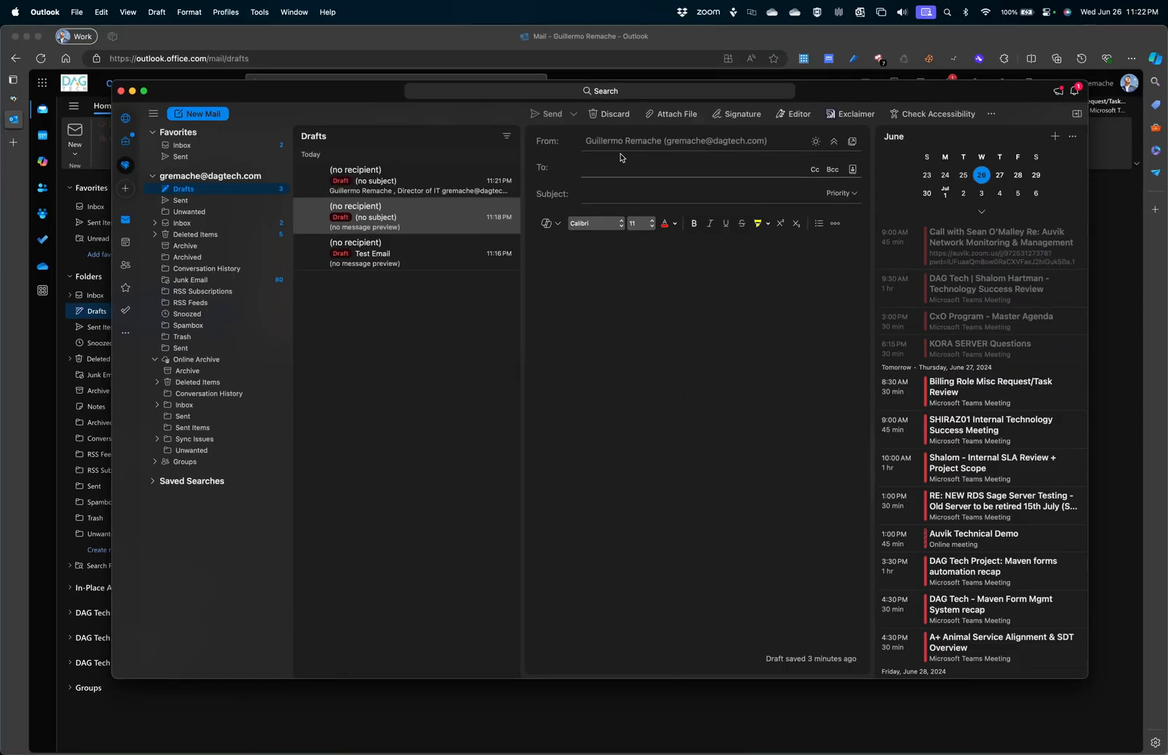
click(734, 117)
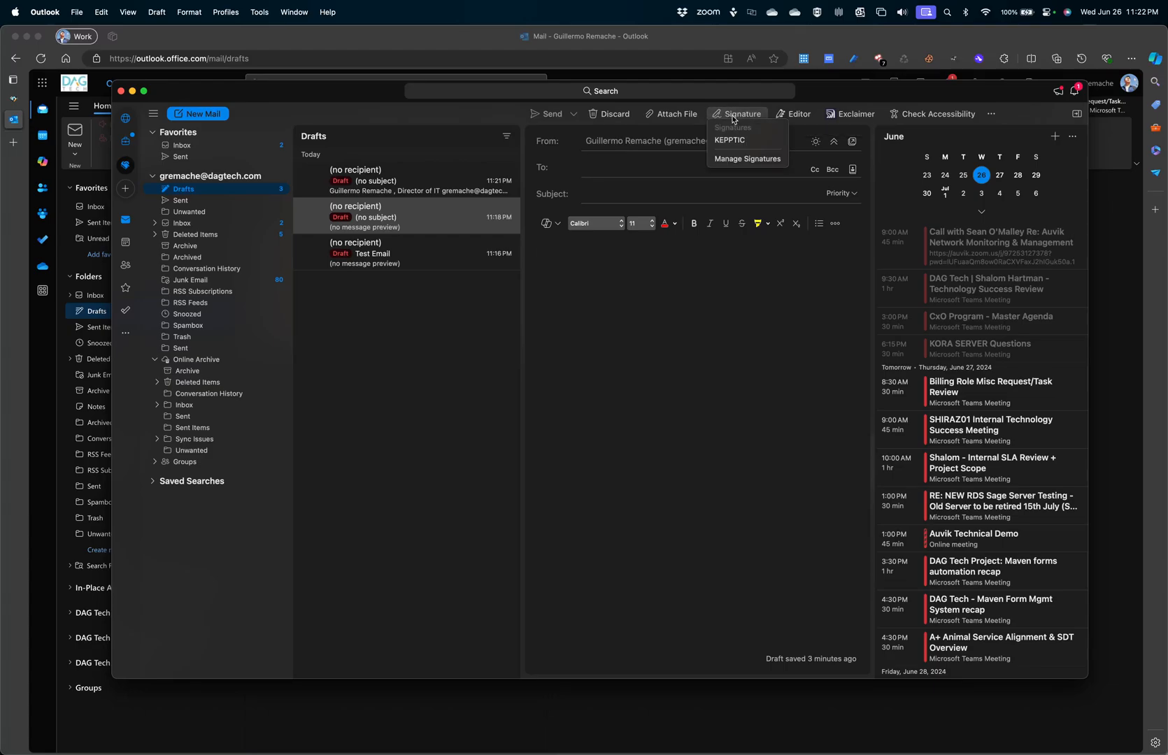
click(742, 160)
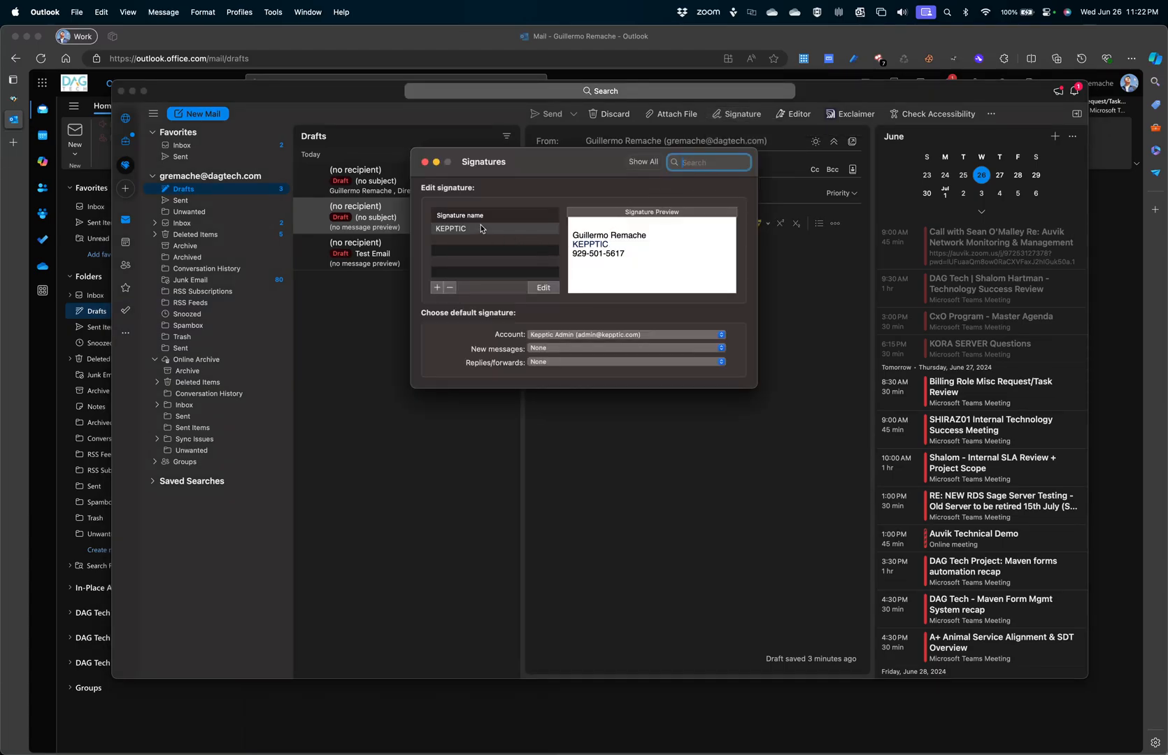
click(454, 288)
click(615, 320)
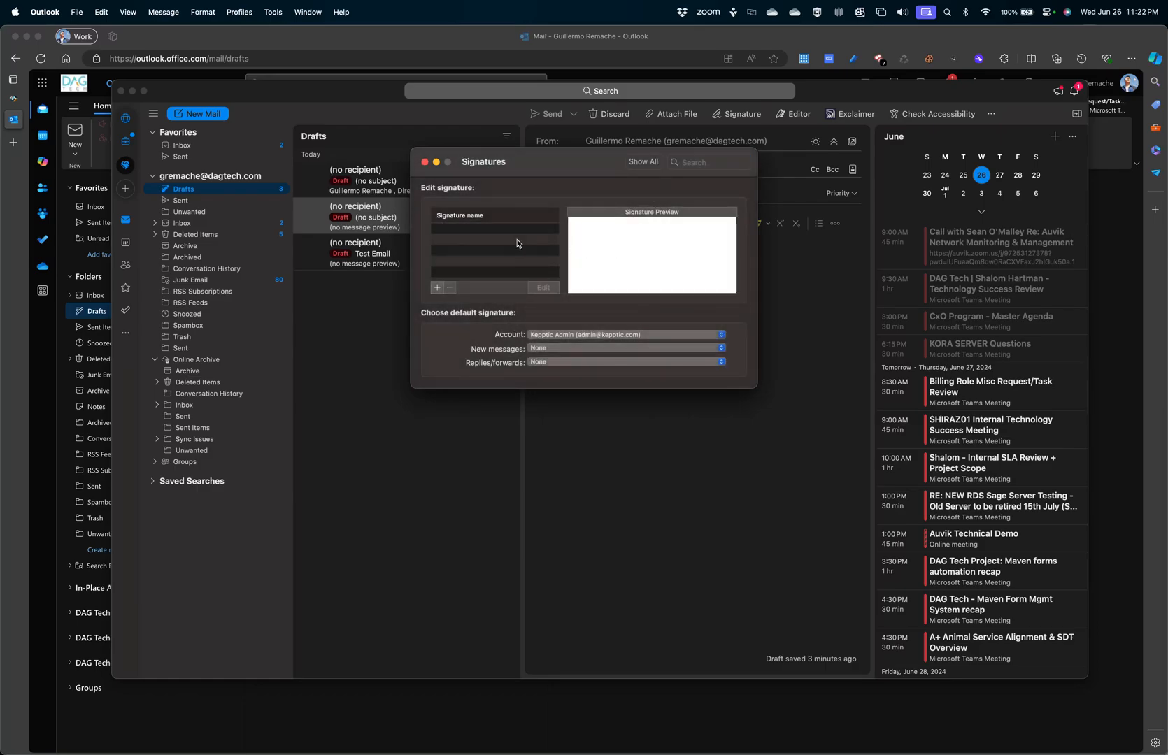
click(425, 163)
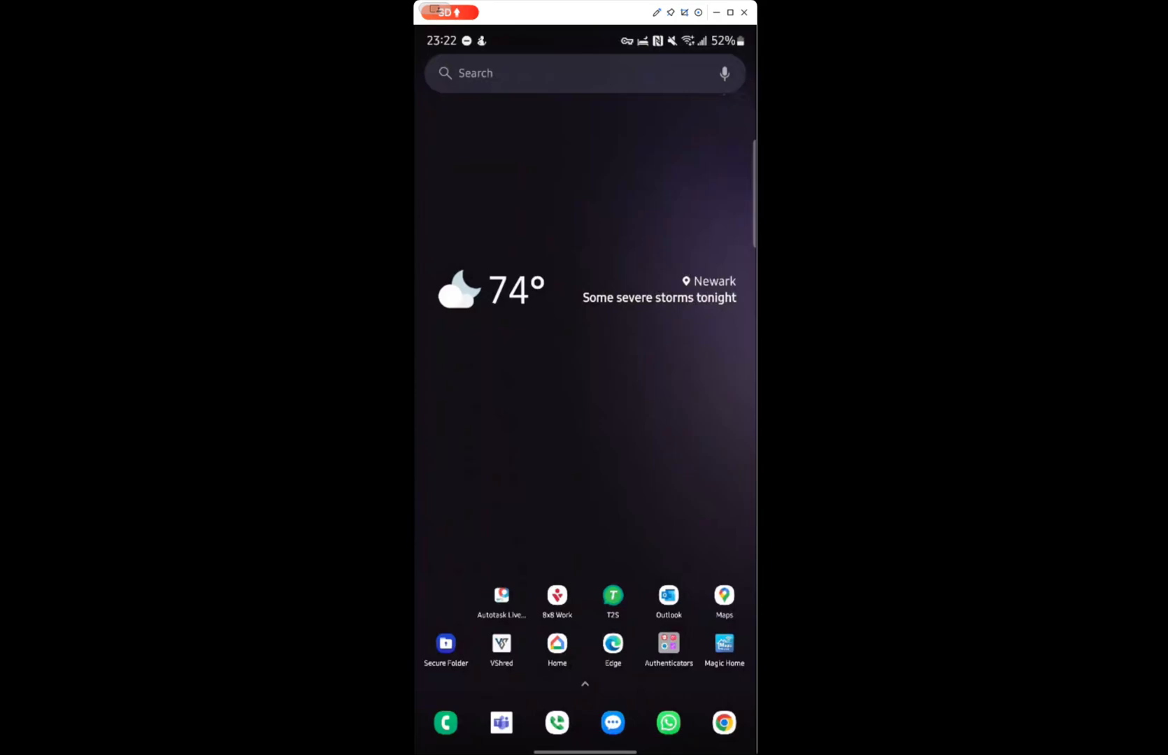
- Open Outlook on the mobile phone and go to its signature settings
click(669, 595)
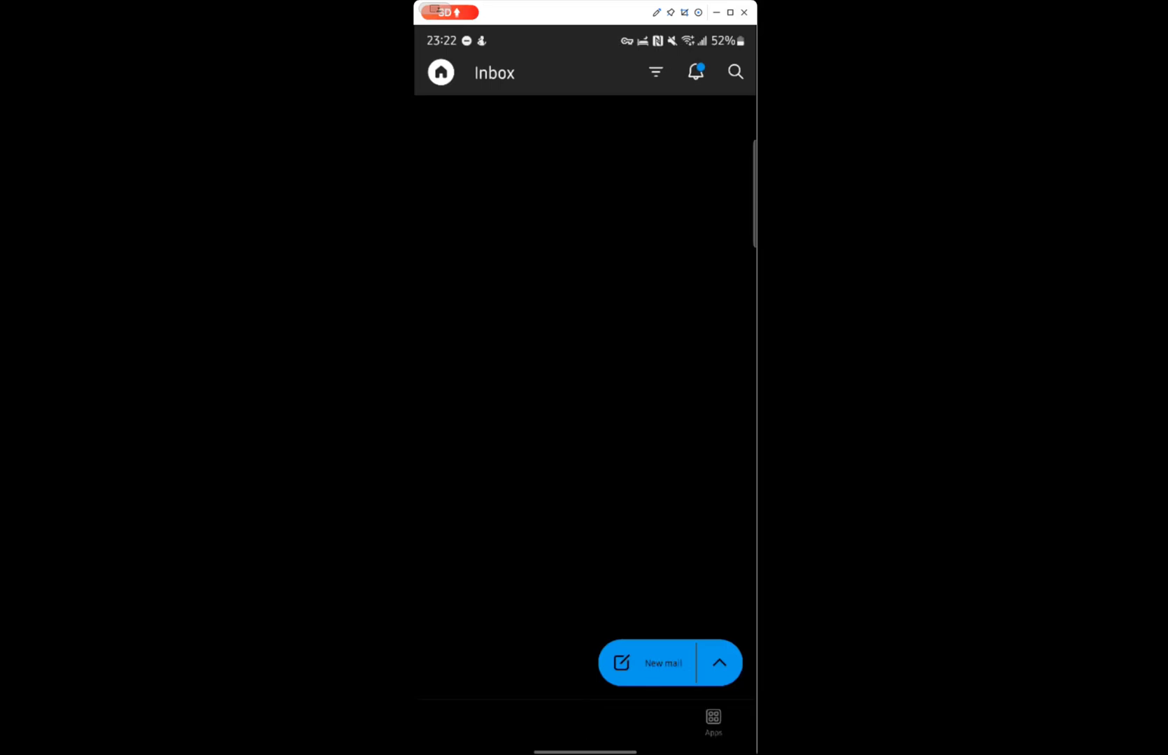
click(440, 72)
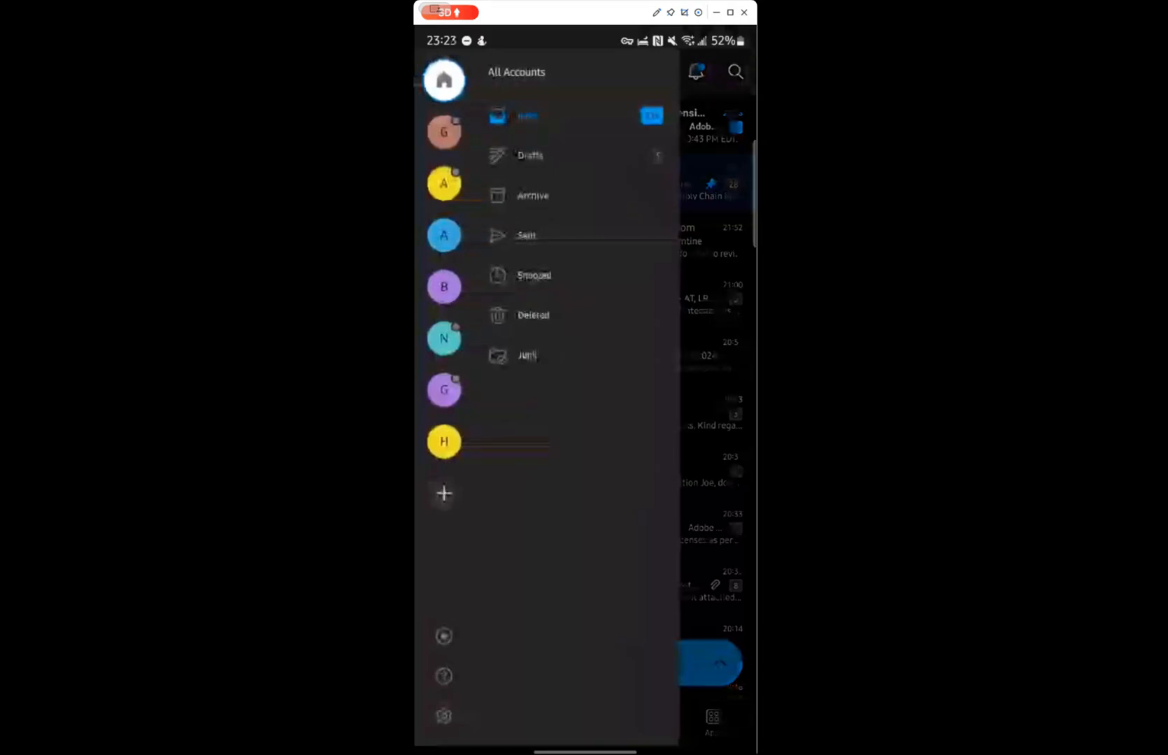
click(444, 716)
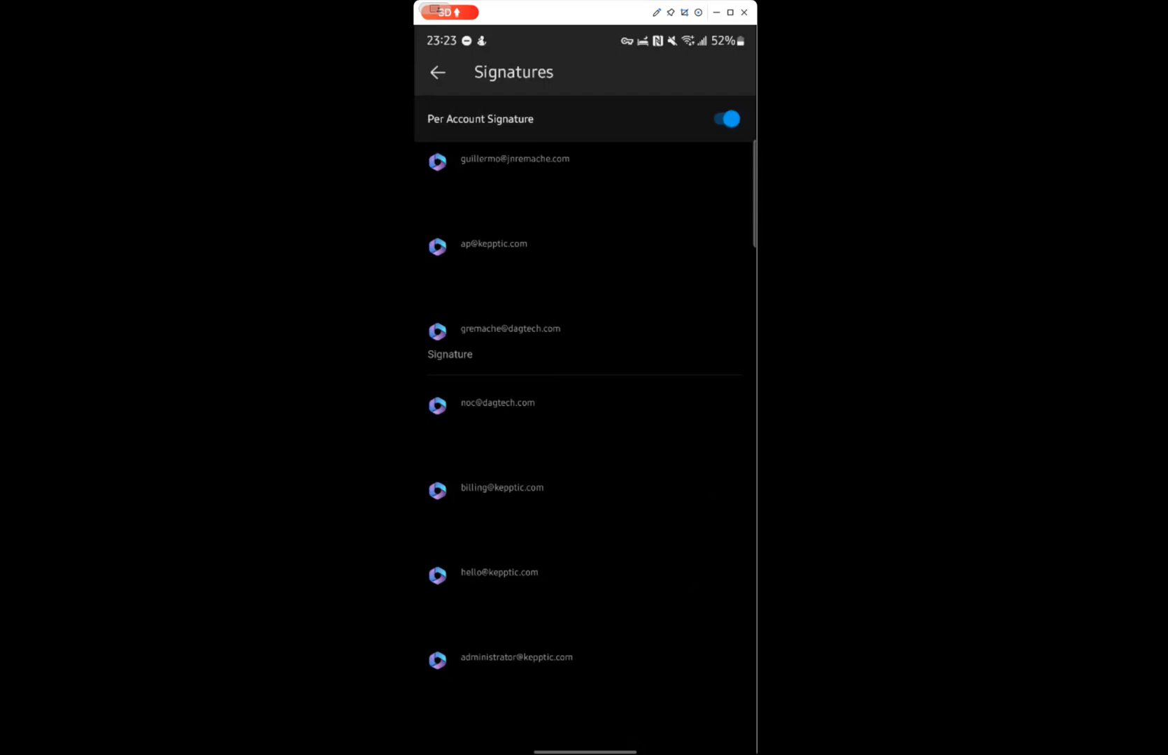
- Switch Per Account Signature off and back on, and inspect the NoC account's signature without editing it
click(727, 119)
click(726, 119)
click(497, 420)
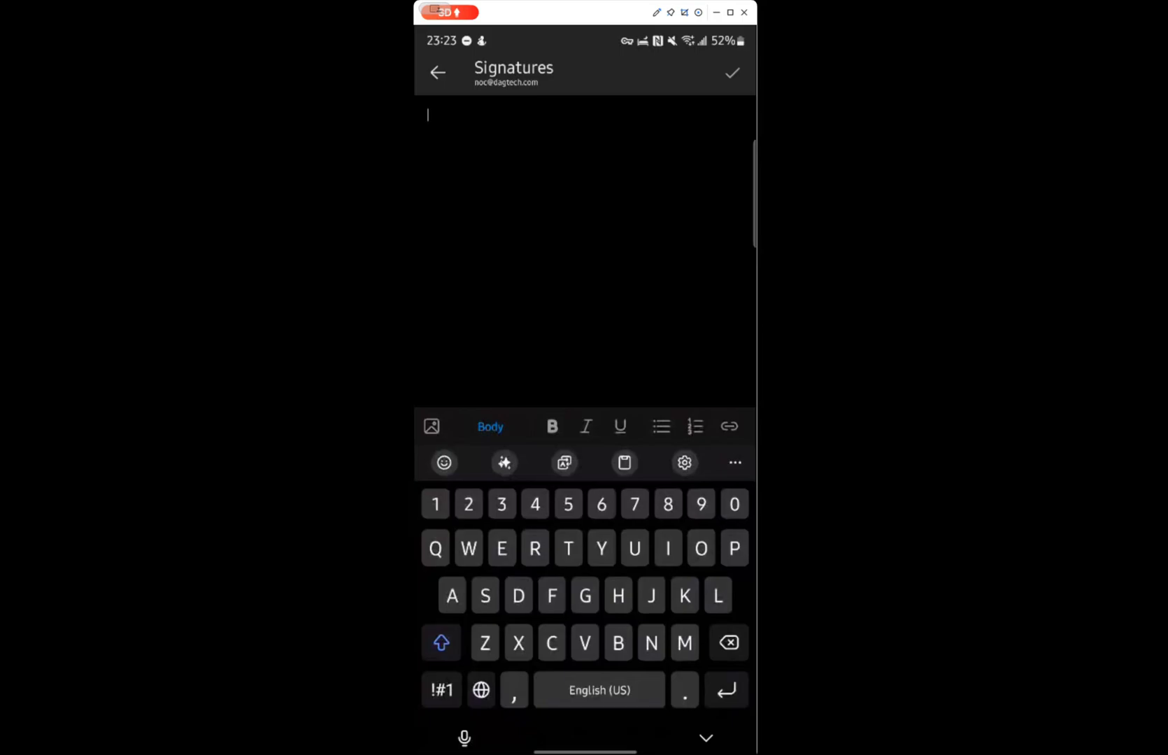
click(437, 72)
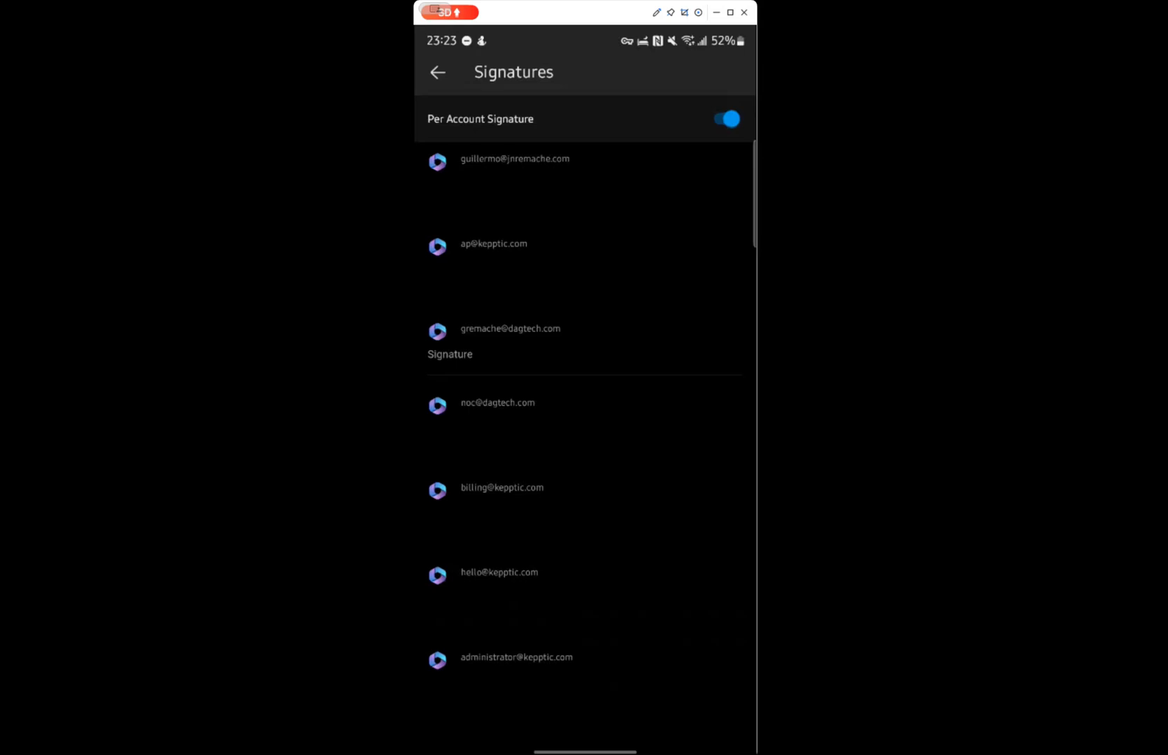
- Leave the mobile Outlook settings and start a new message from the inbox
click(437, 72)
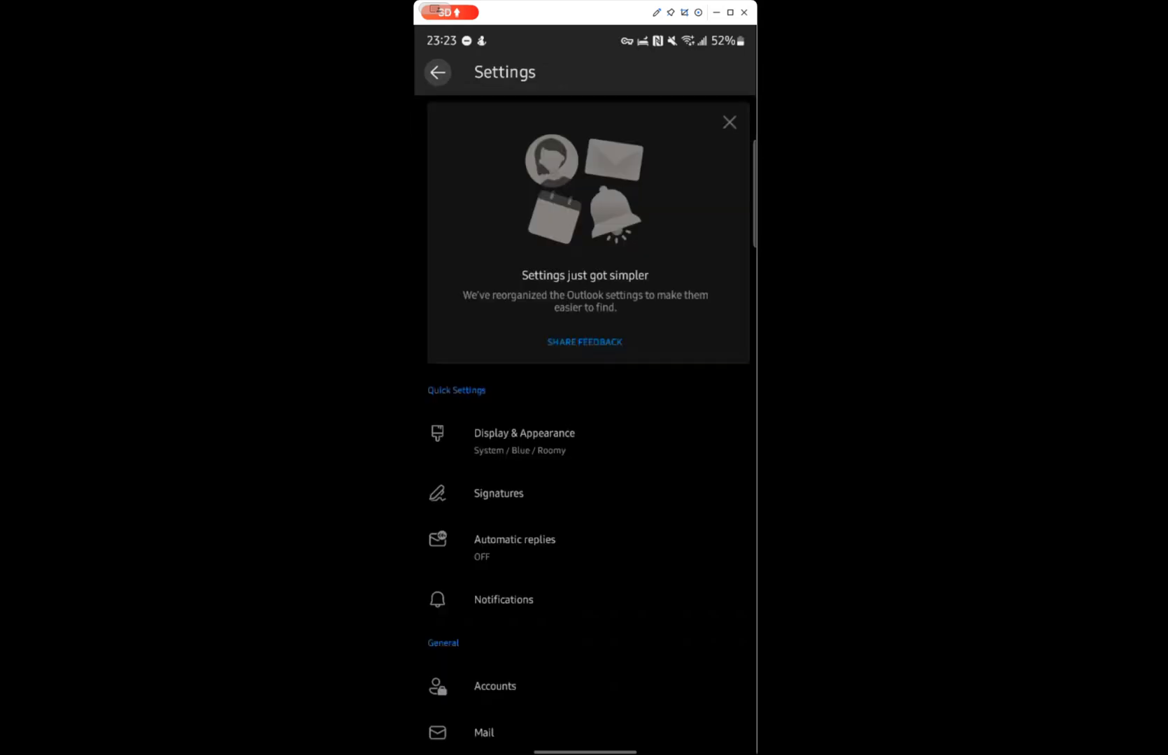
click(437, 72)
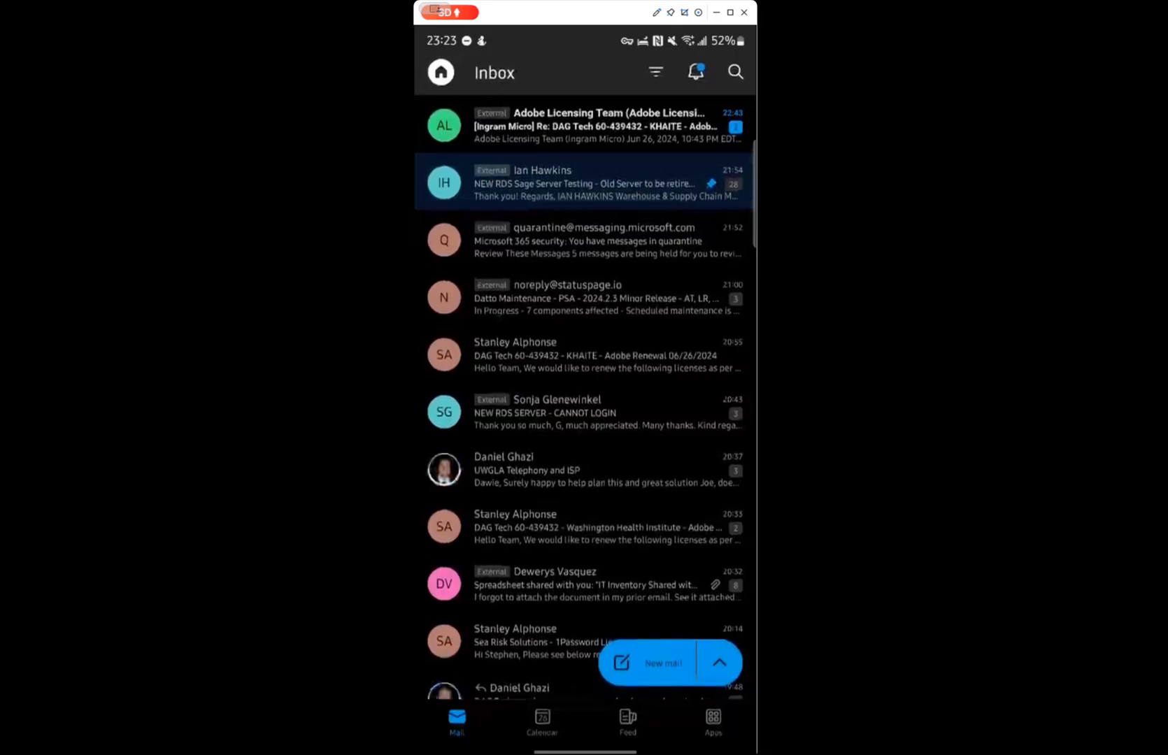
click(647, 662)
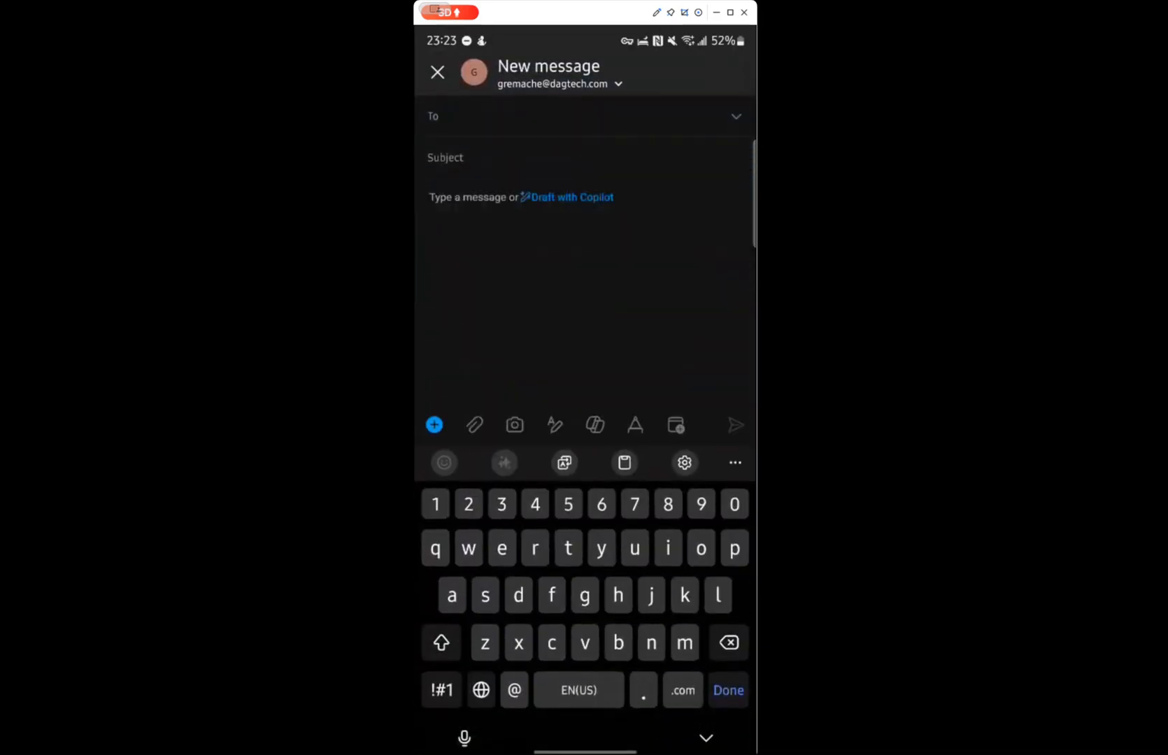
- Address the new message to the DAG Tech NoC contact
text(noc)
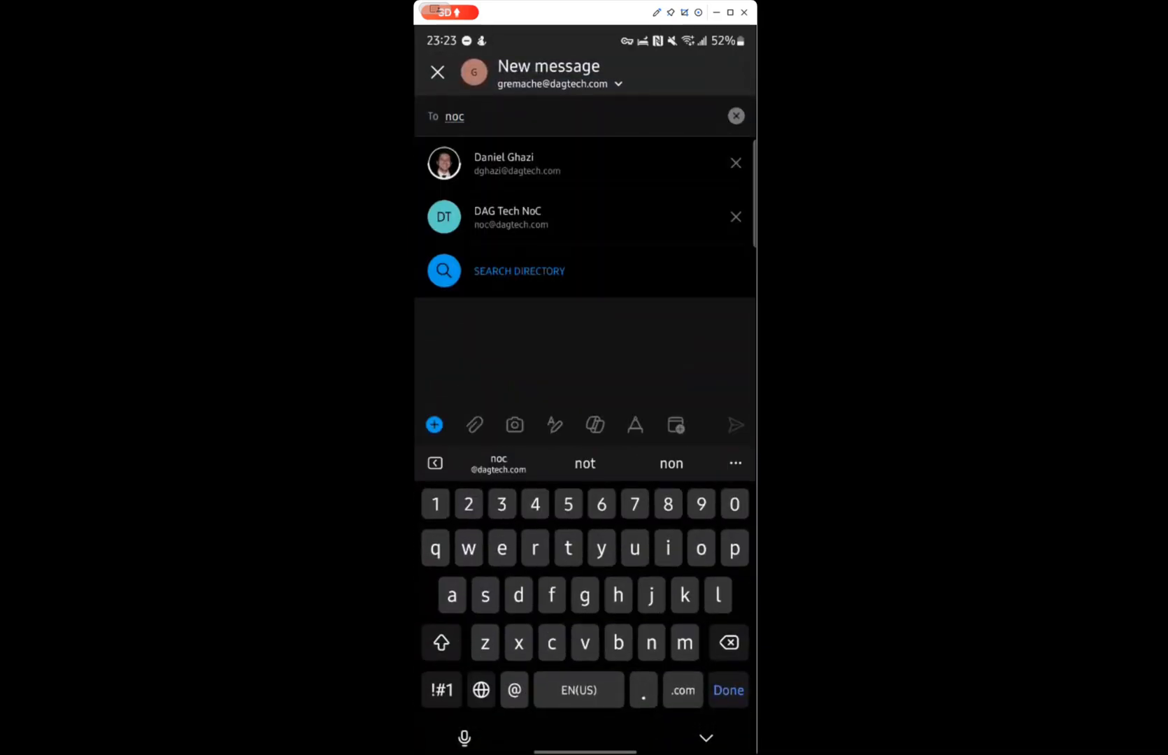
click(507, 217)
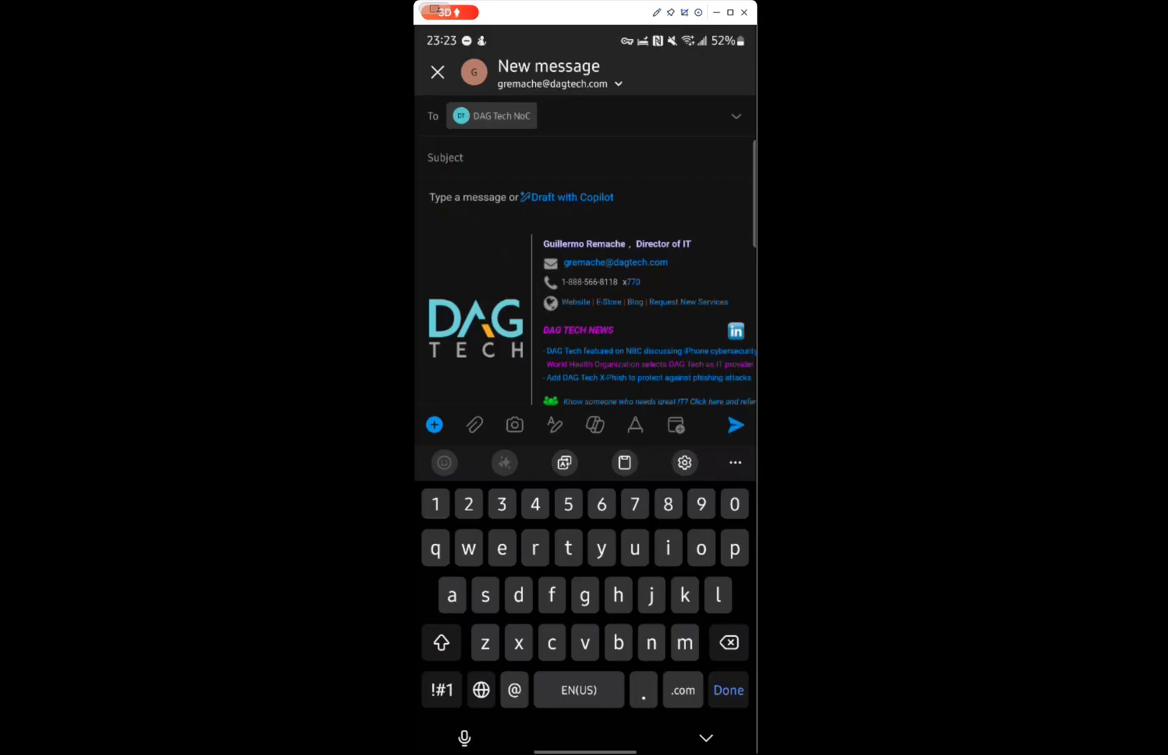
click(727, 702)
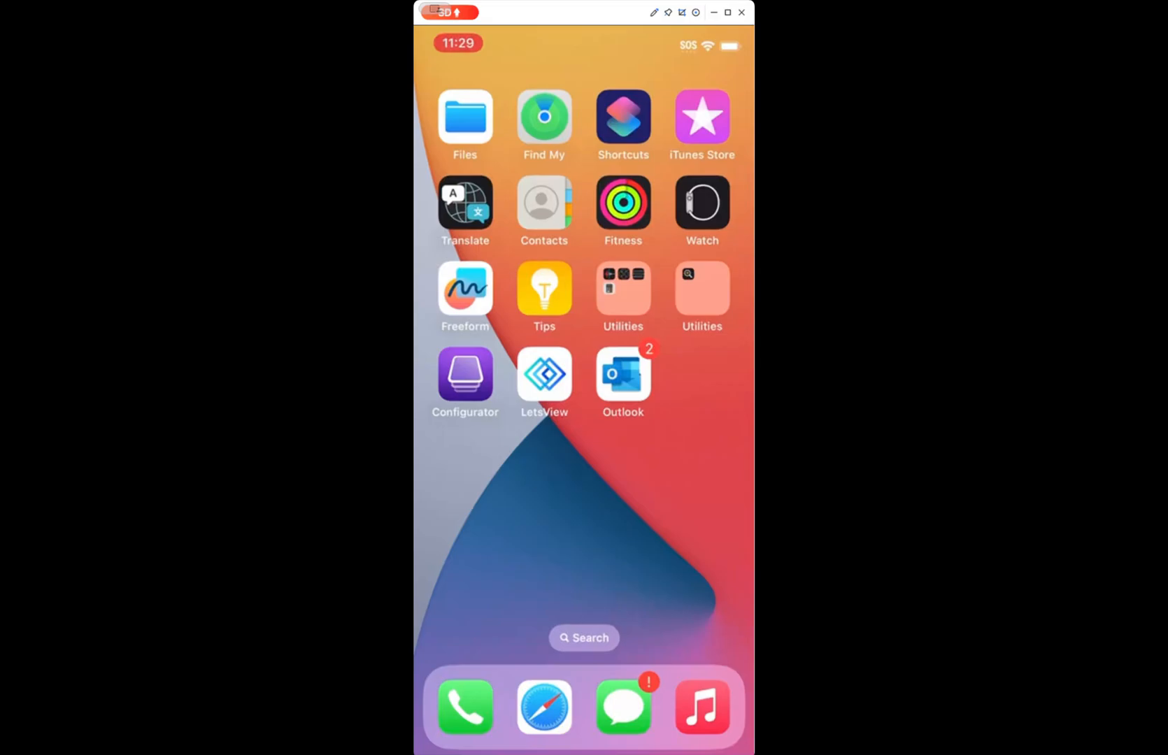
- Switch to Outlook on the iPhone, start a new message, and examine the full height and width of its signature
click(623, 374)
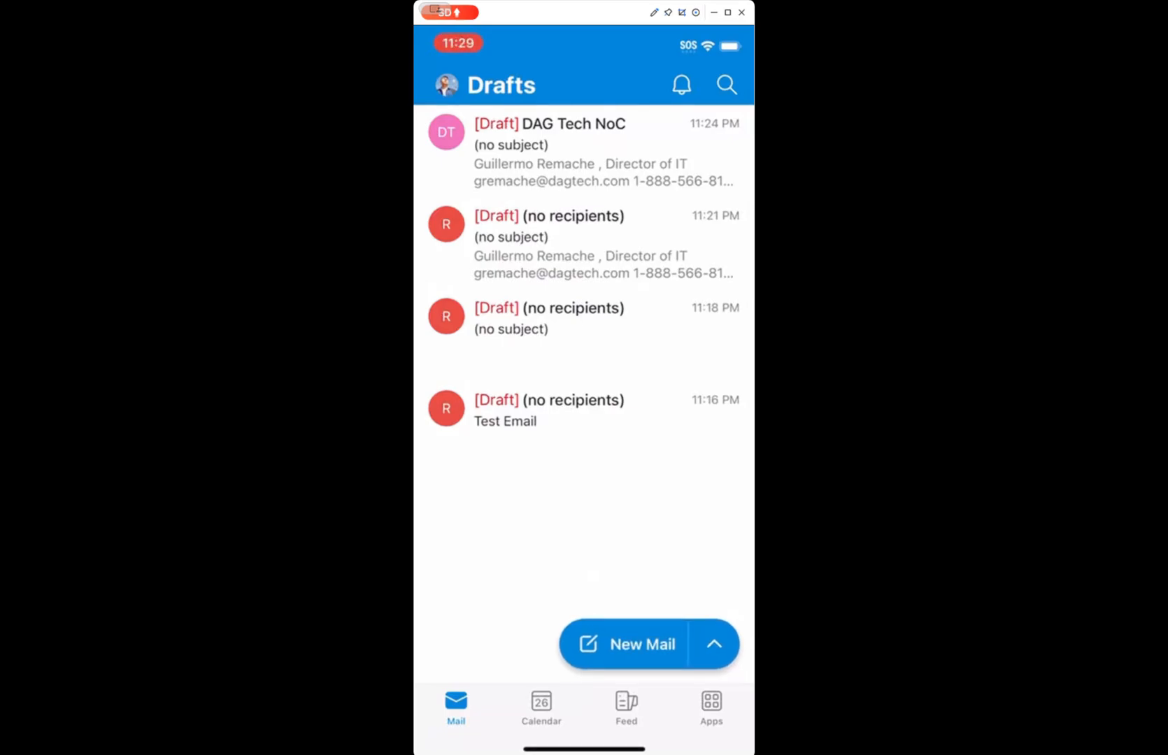
click(629, 644)
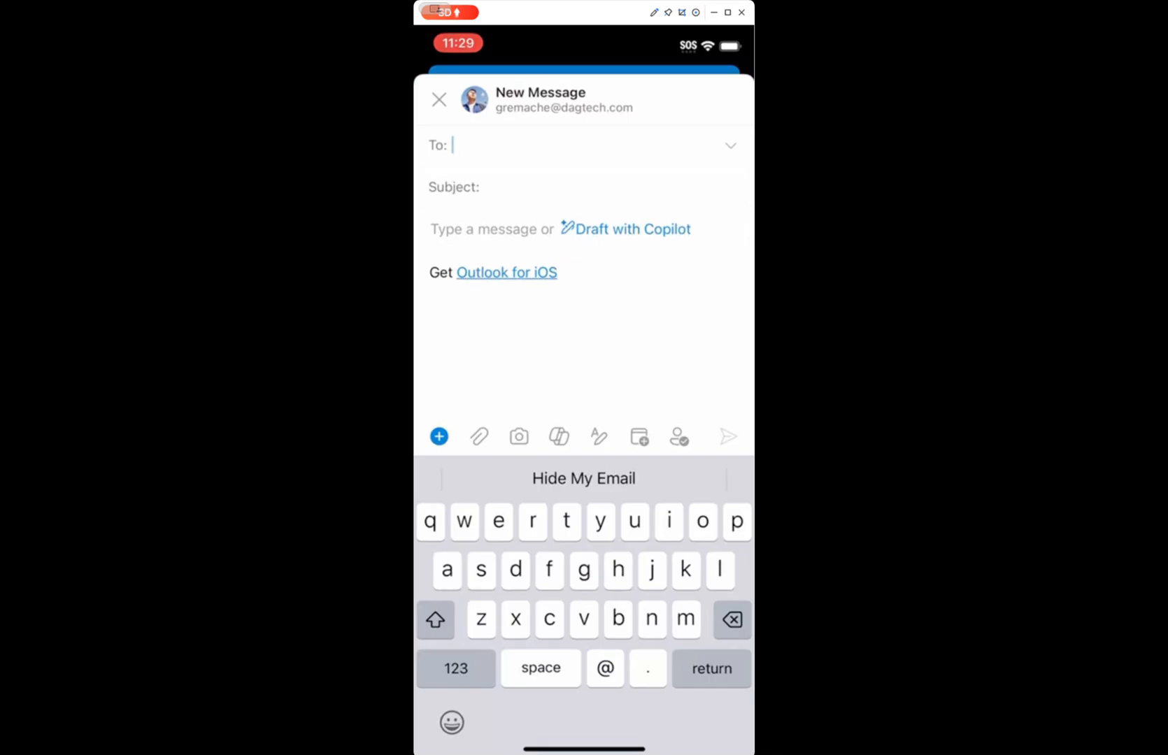
scroll(584, 290, down, 3)
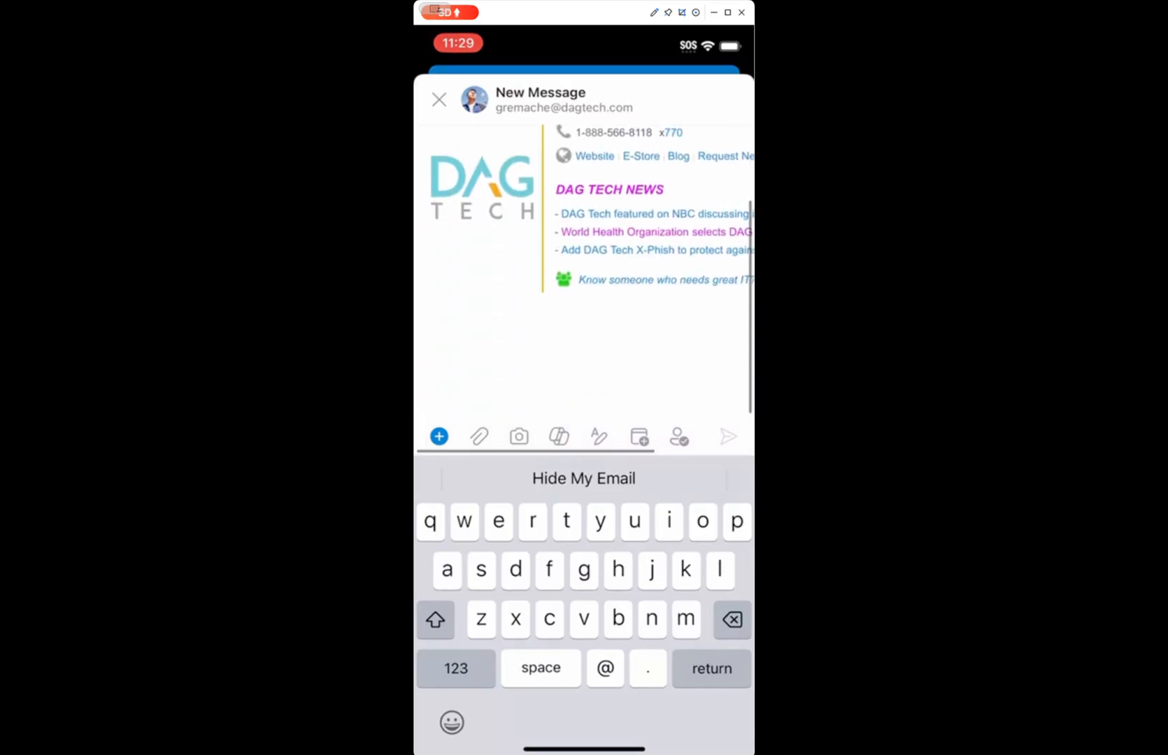
scroll(584, 290, down, 2)
scroll(584, 291, up, 5)
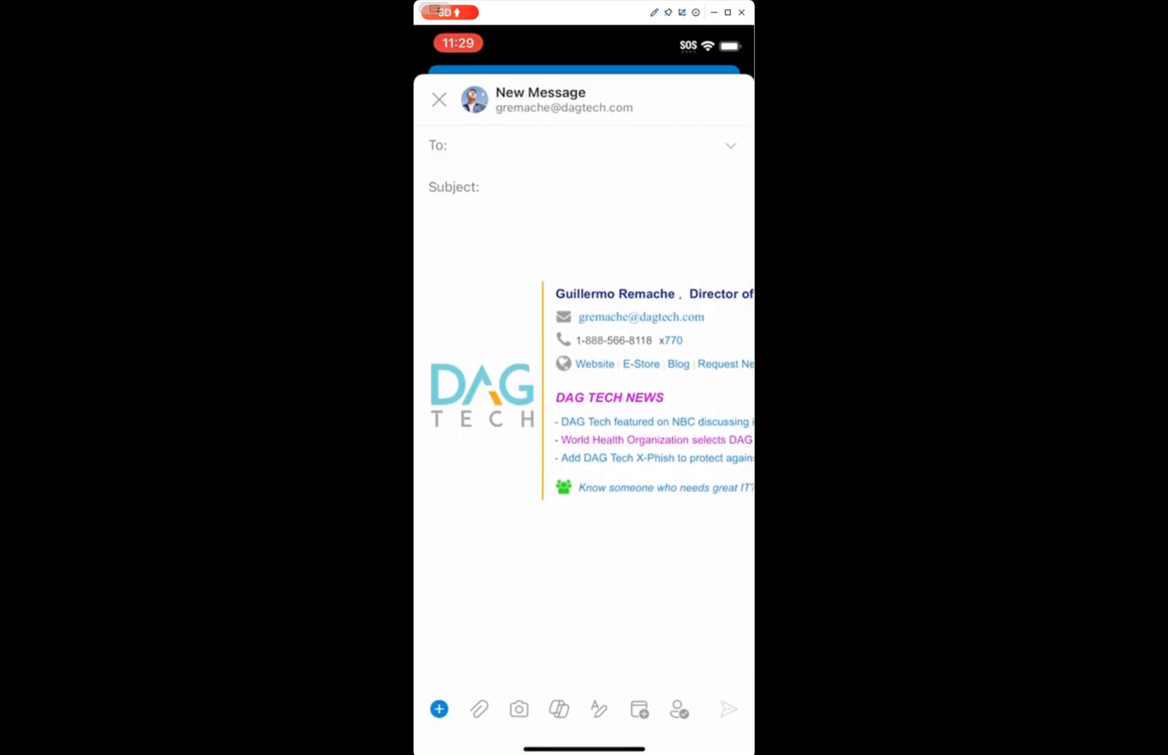
scroll(584, 391, right, 3)
scroll(584, 391, left, 3)
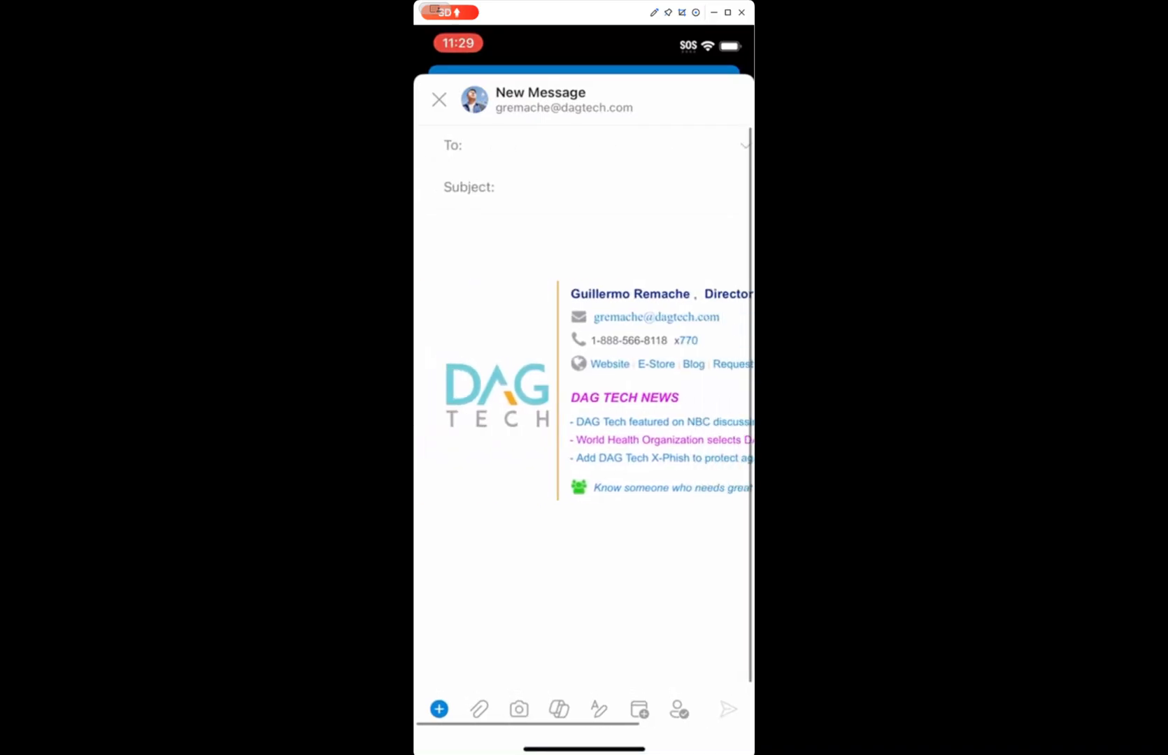
scroll(584, 392, right, 3)
scroll(584, 391, left, 2)
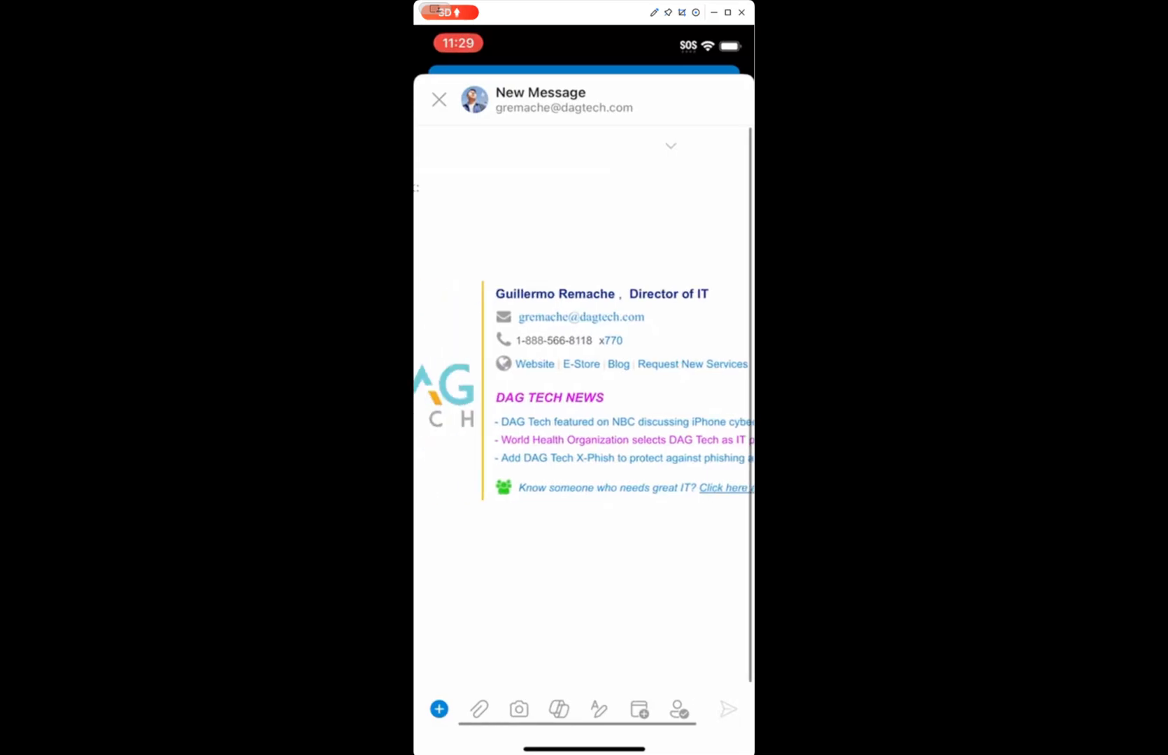
scroll(584, 392, left, 2)
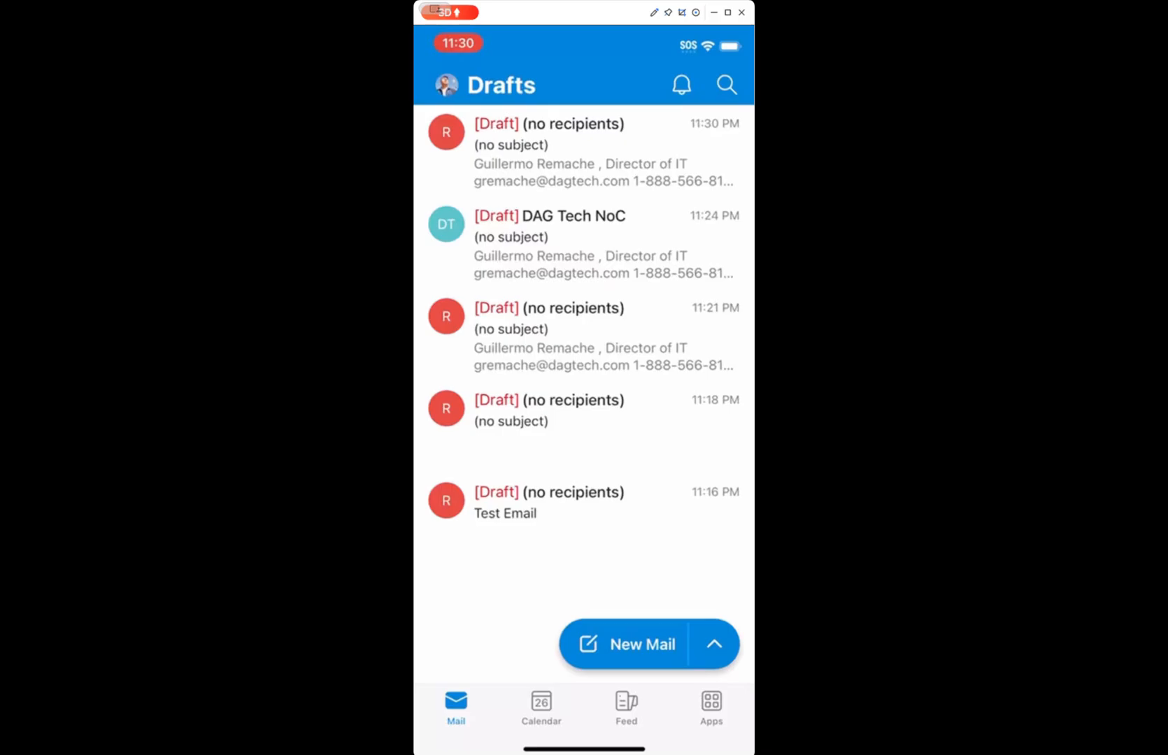
click(446, 84)
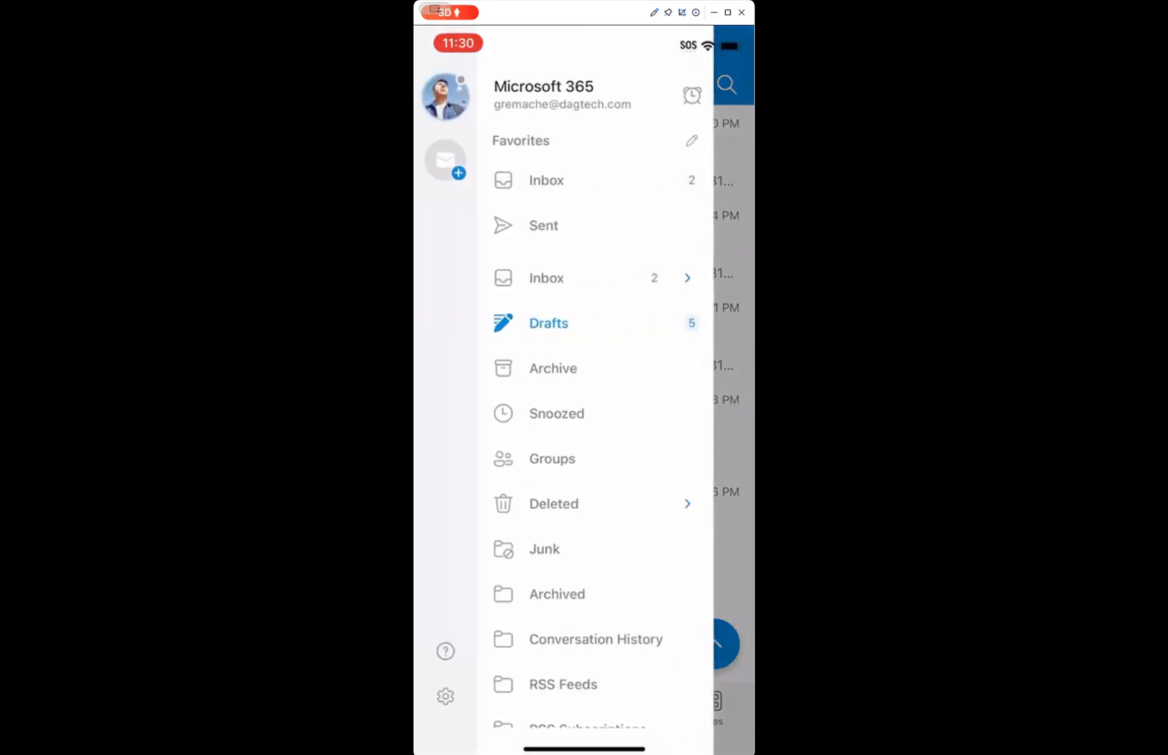
click(548, 323)
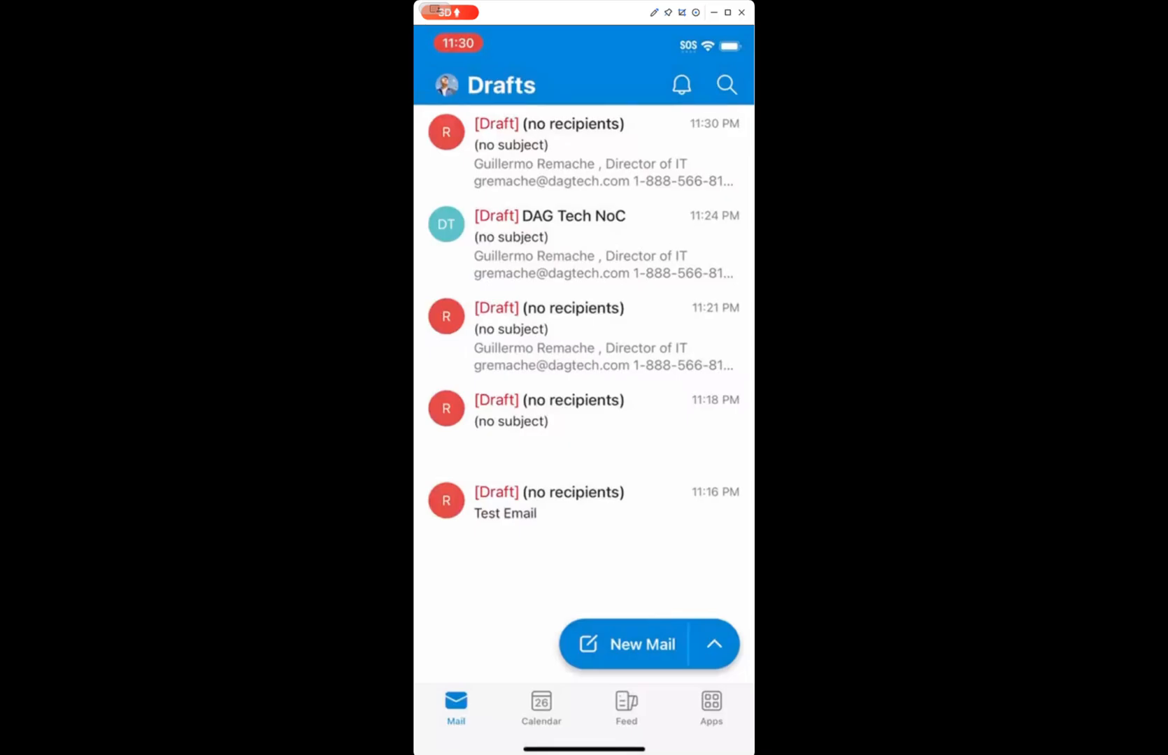
click(446, 84)
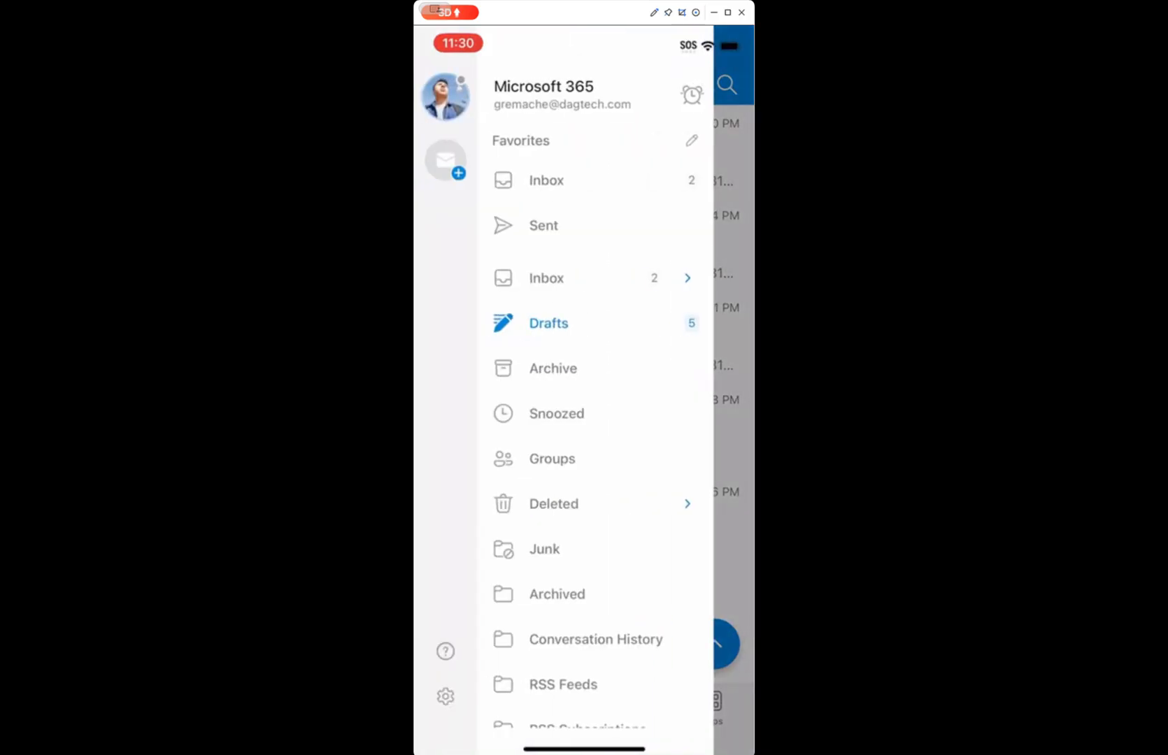
click(445, 696)
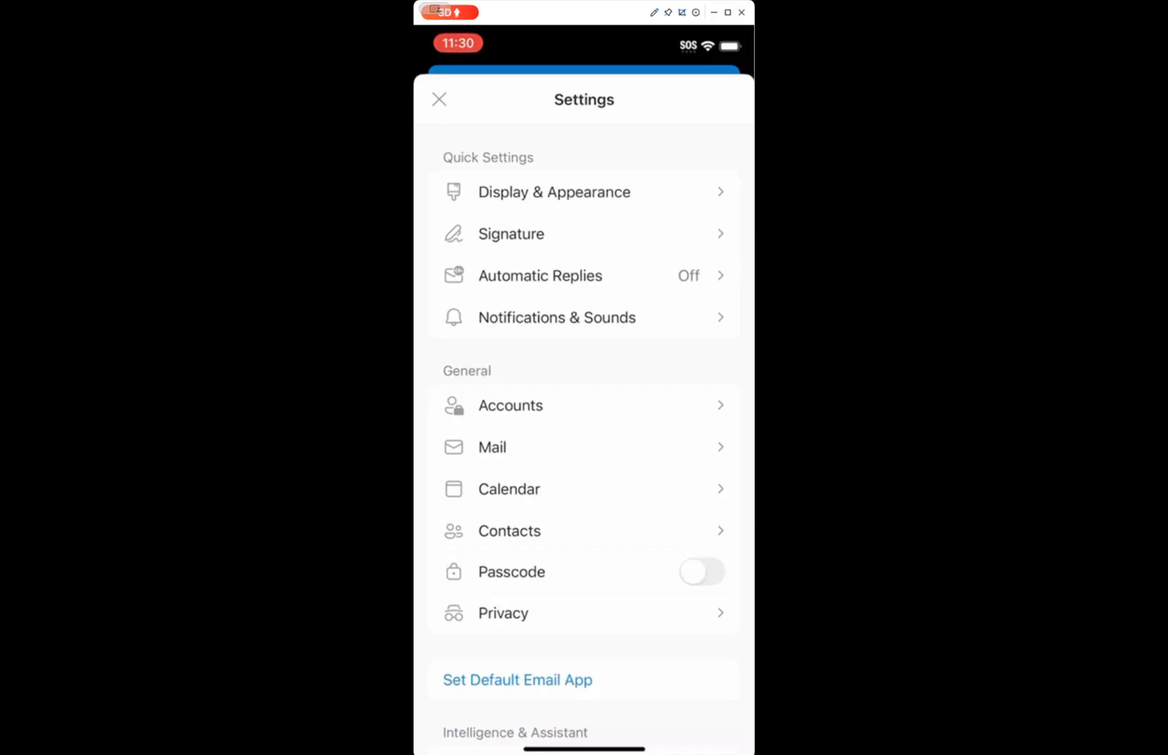
click(439, 99)
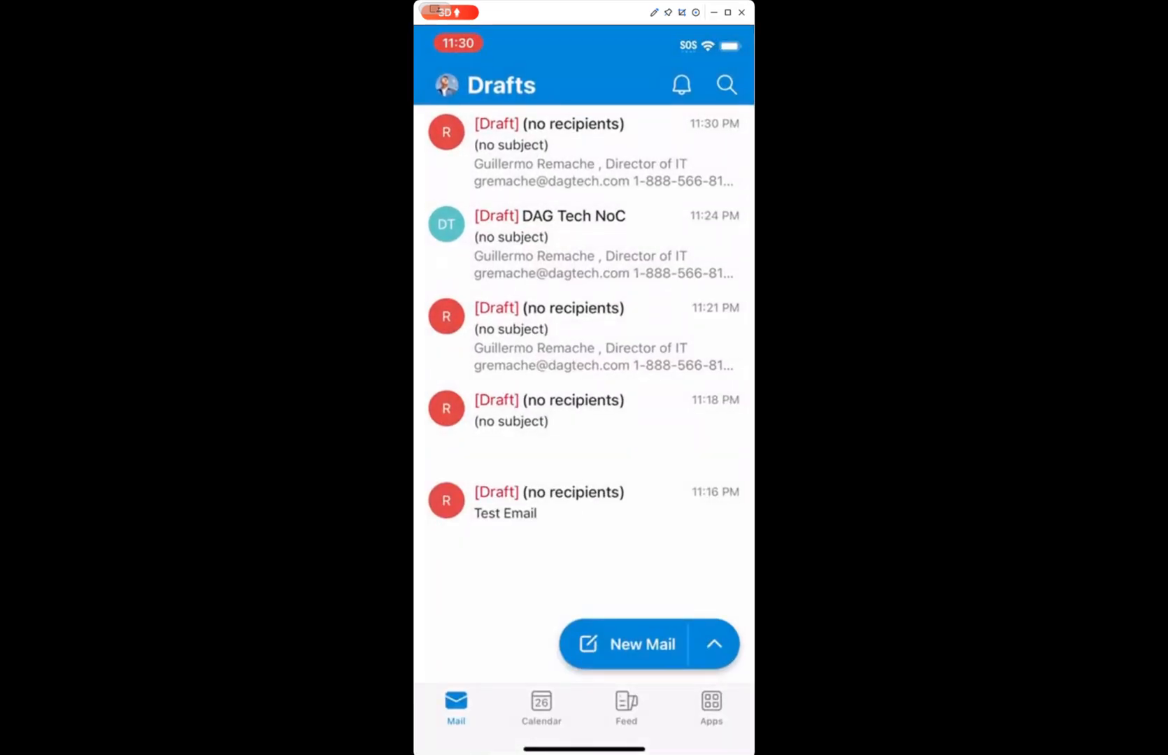
click(446, 85)
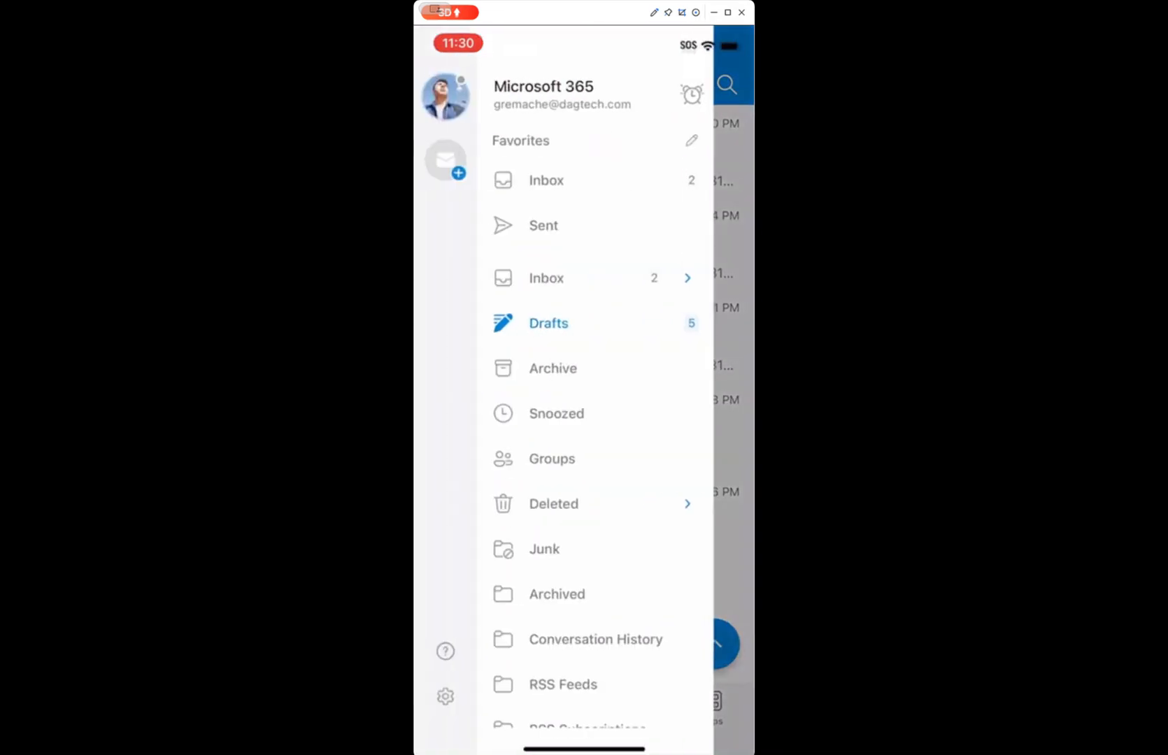
click(734, 420)
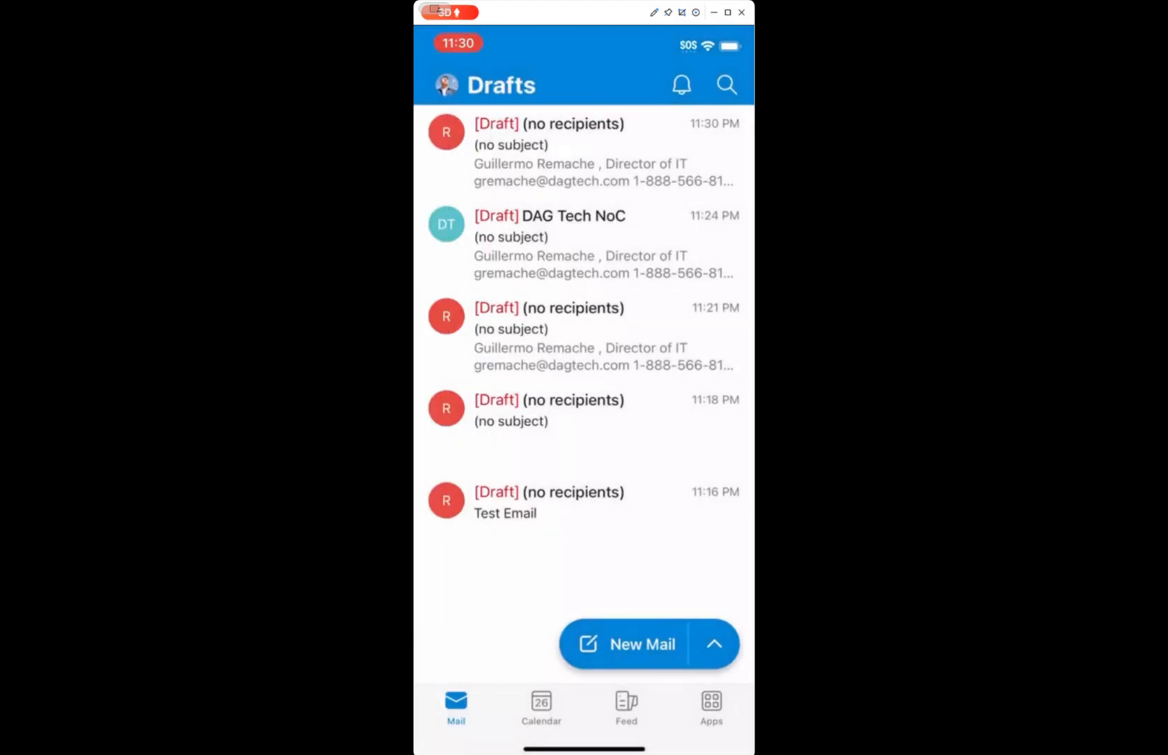
- Go to the Inbox folder and open the signature settings in Outlook on the iPhone
click(446, 84)
click(546, 279)
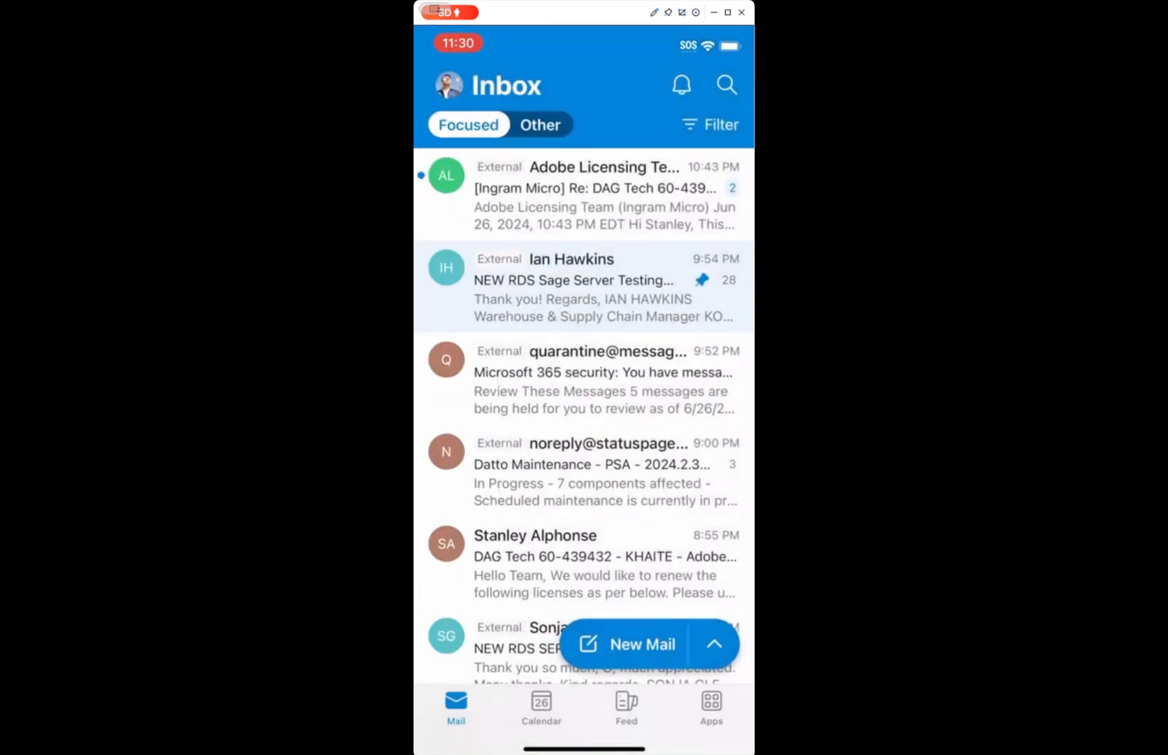
click(446, 85)
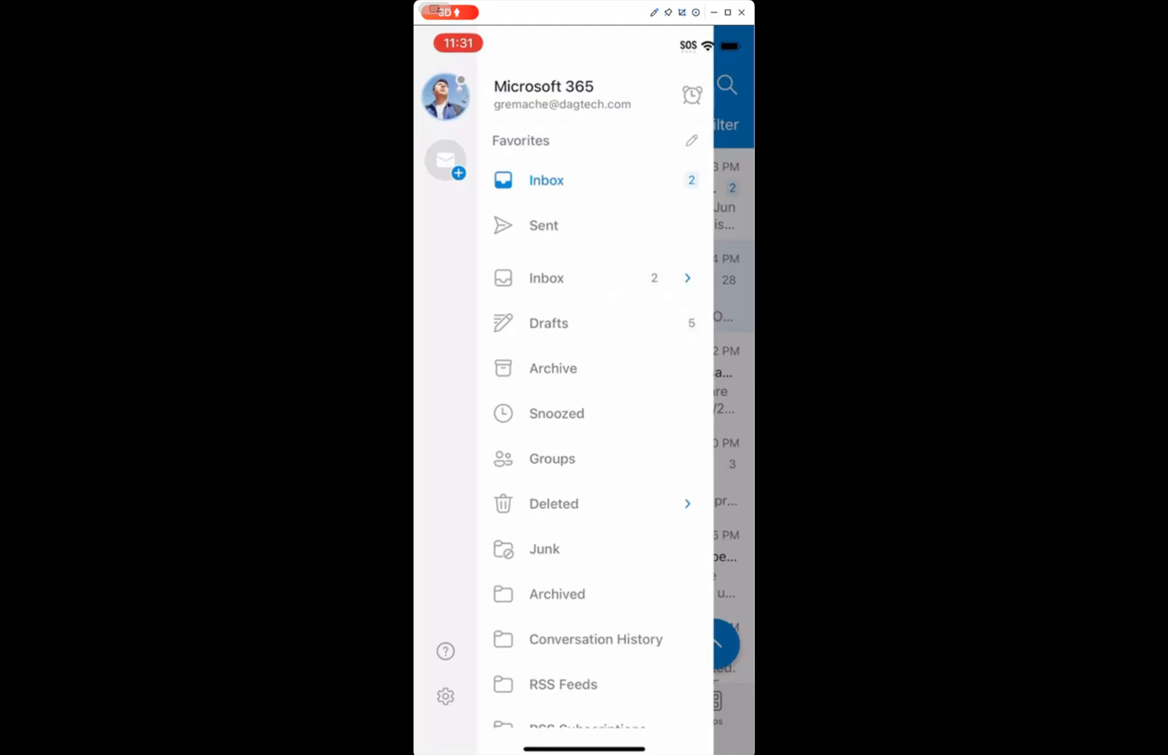
click(445, 696)
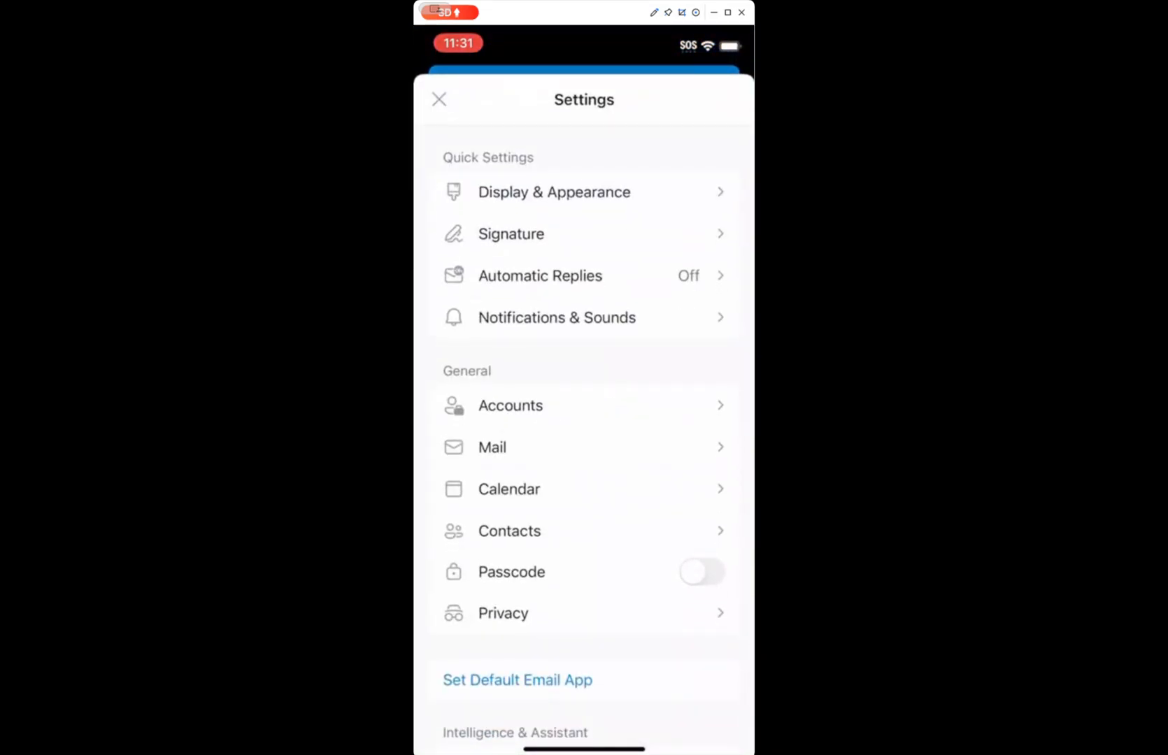
click(511, 233)
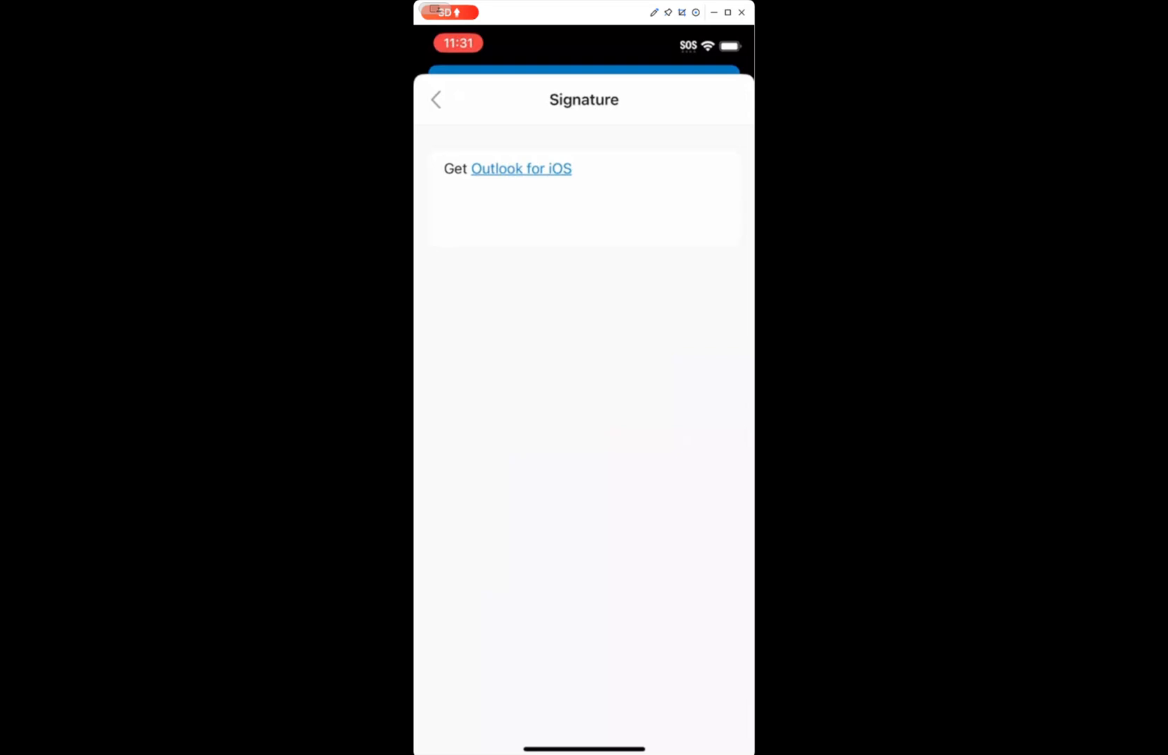
- Inspect the "Get Outlook for iOS" signature in its editor, and leave the settings without saving any change
click(584, 199)
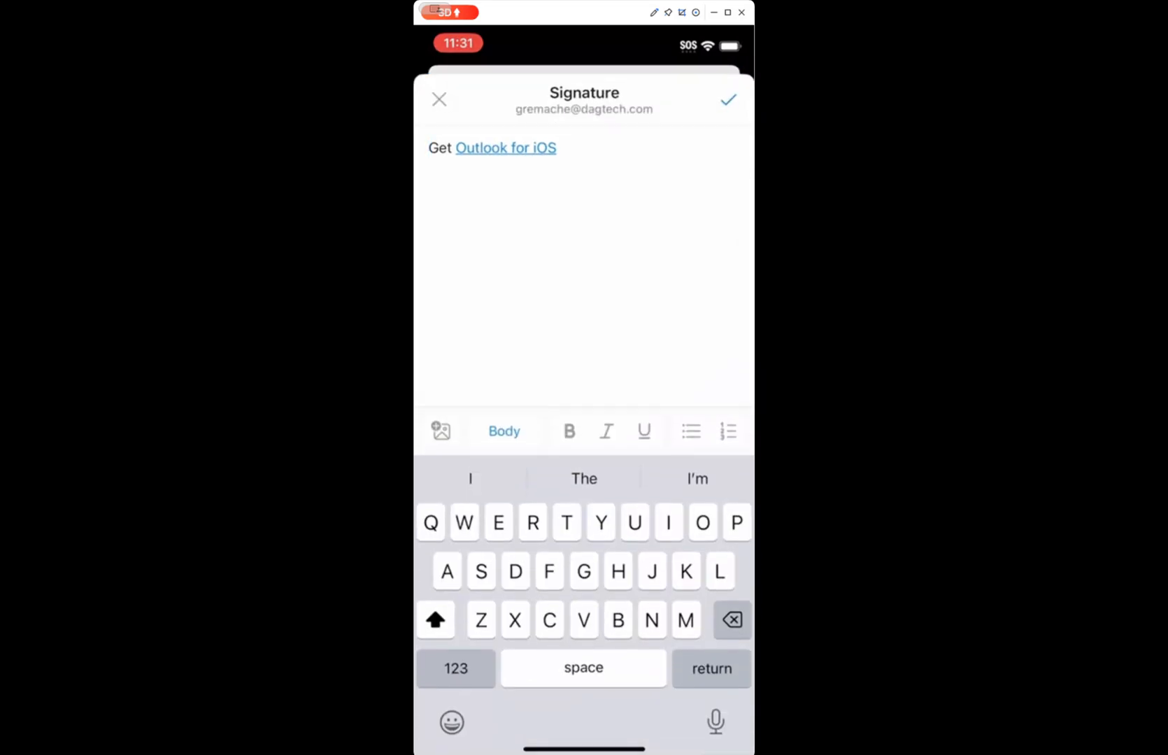
click(430, 147)
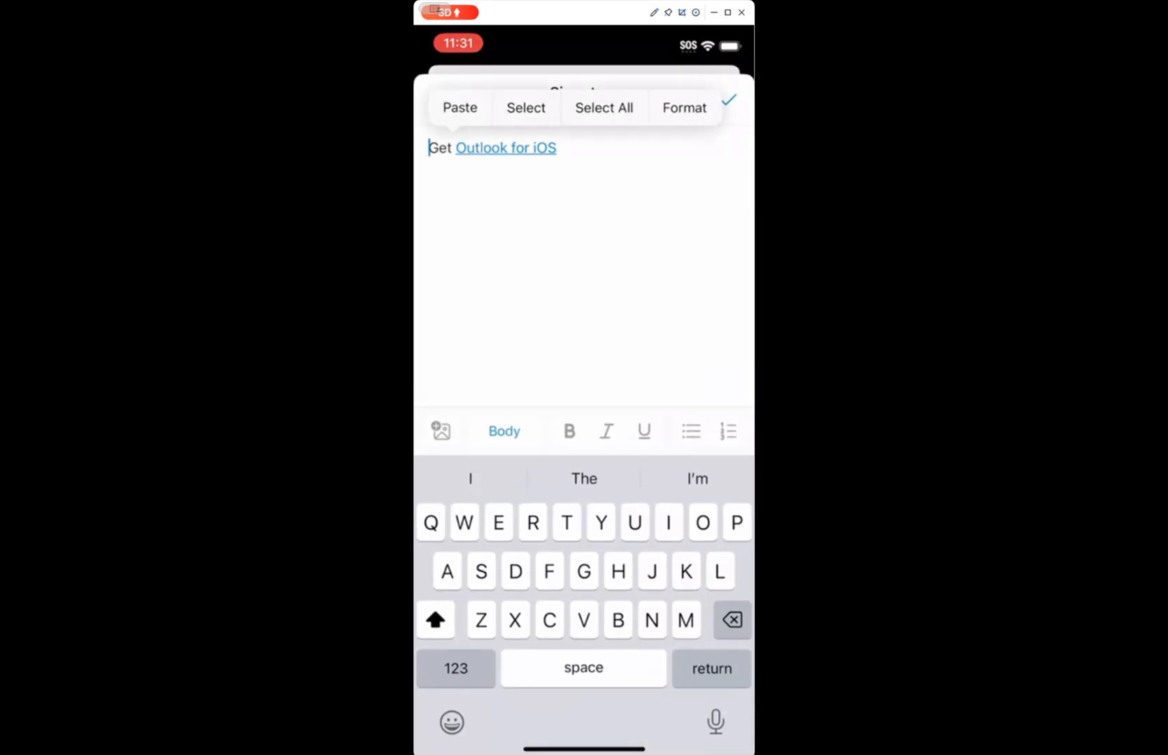
click(431, 147)
click(605, 149)
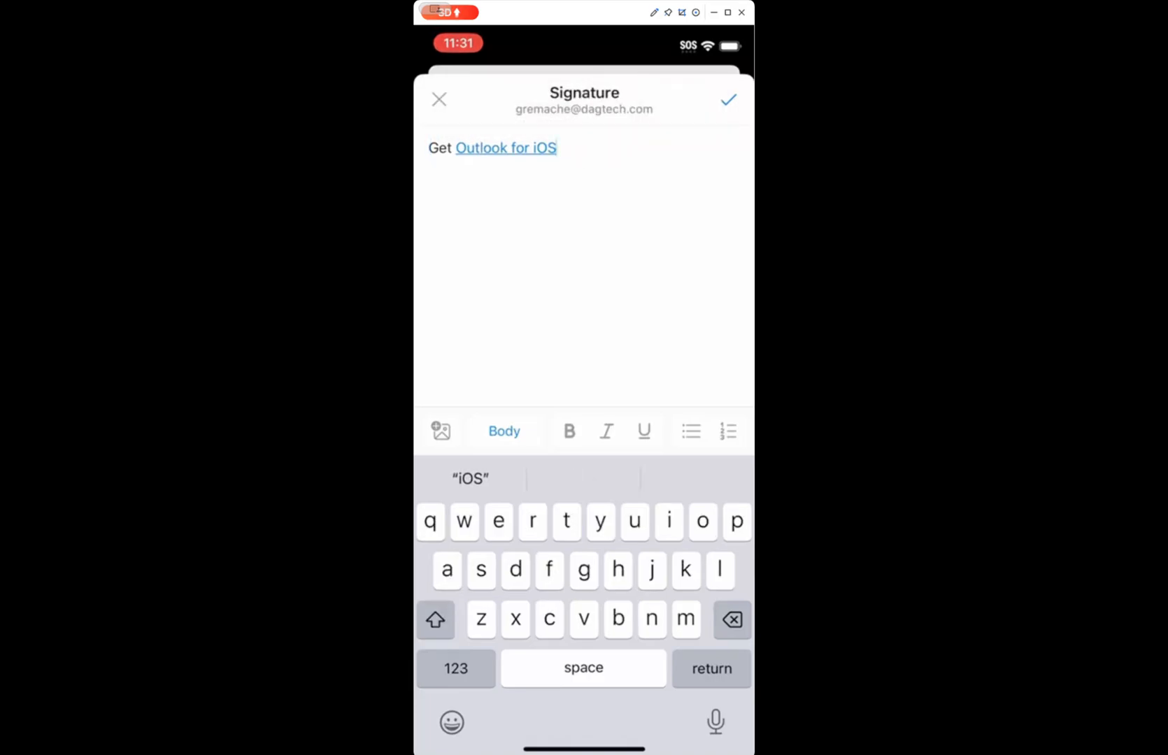
click(439, 99)
click(436, 99)
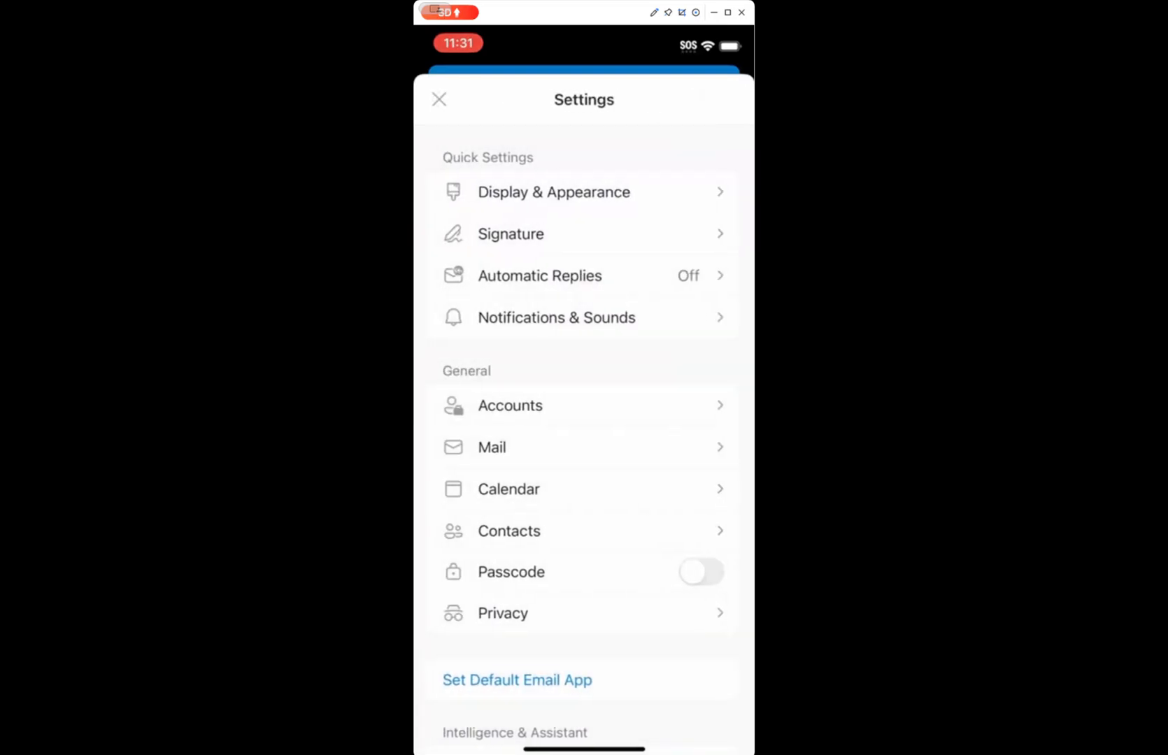
click(439, 99)
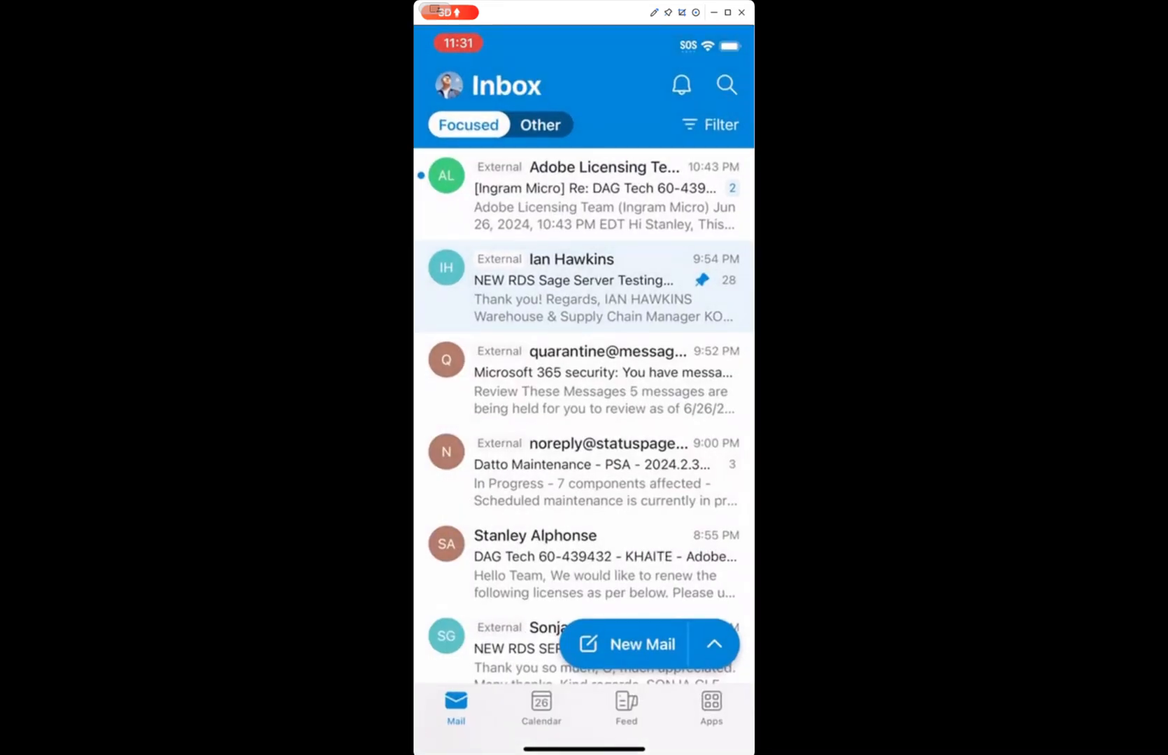
- Start a new message from the inbox, examine the inserted company signature, and close the message
click(642, 644)
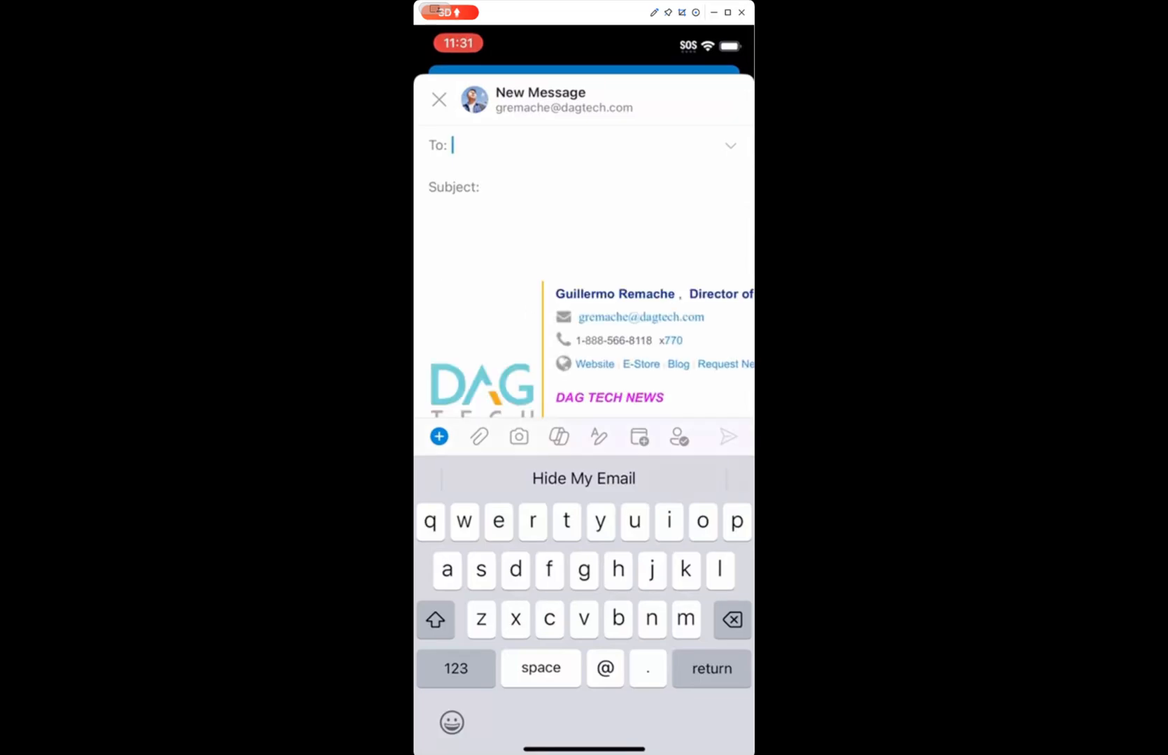
scroll(583, 273, down, 5)
scroll(584, 272, up, 5)
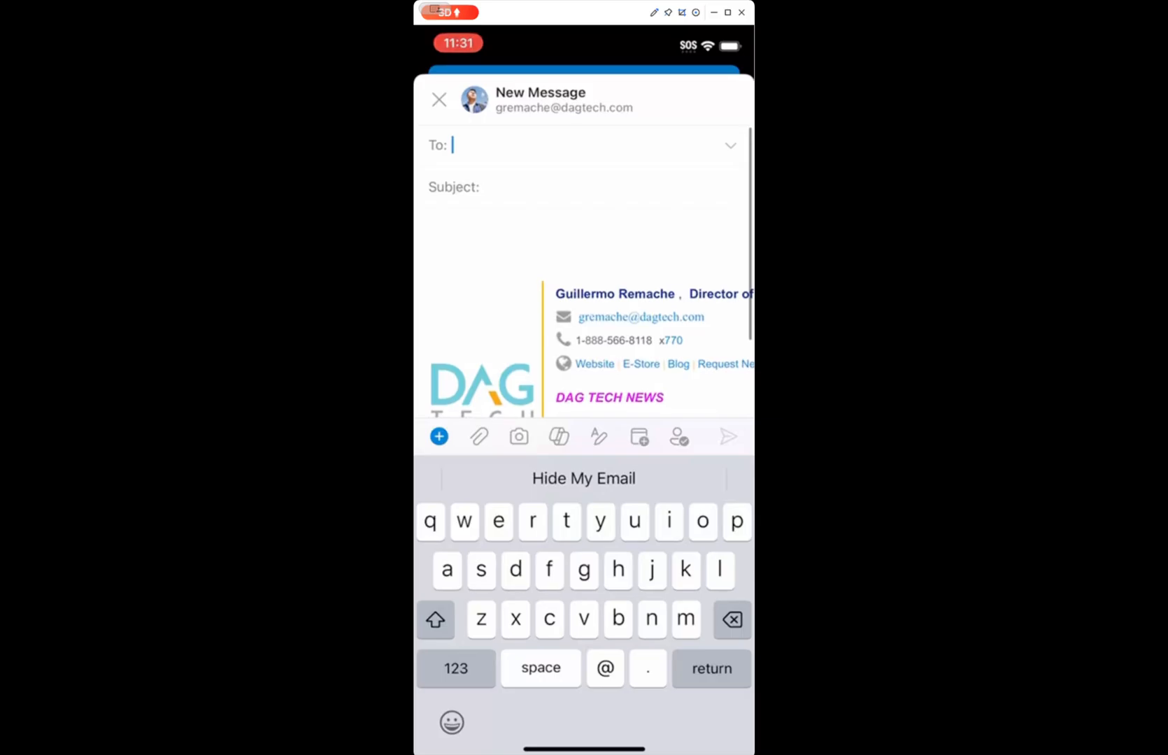
scroll(584, 272, right, 2)
scroll(584, 272, left, 2)
click(439, 99)
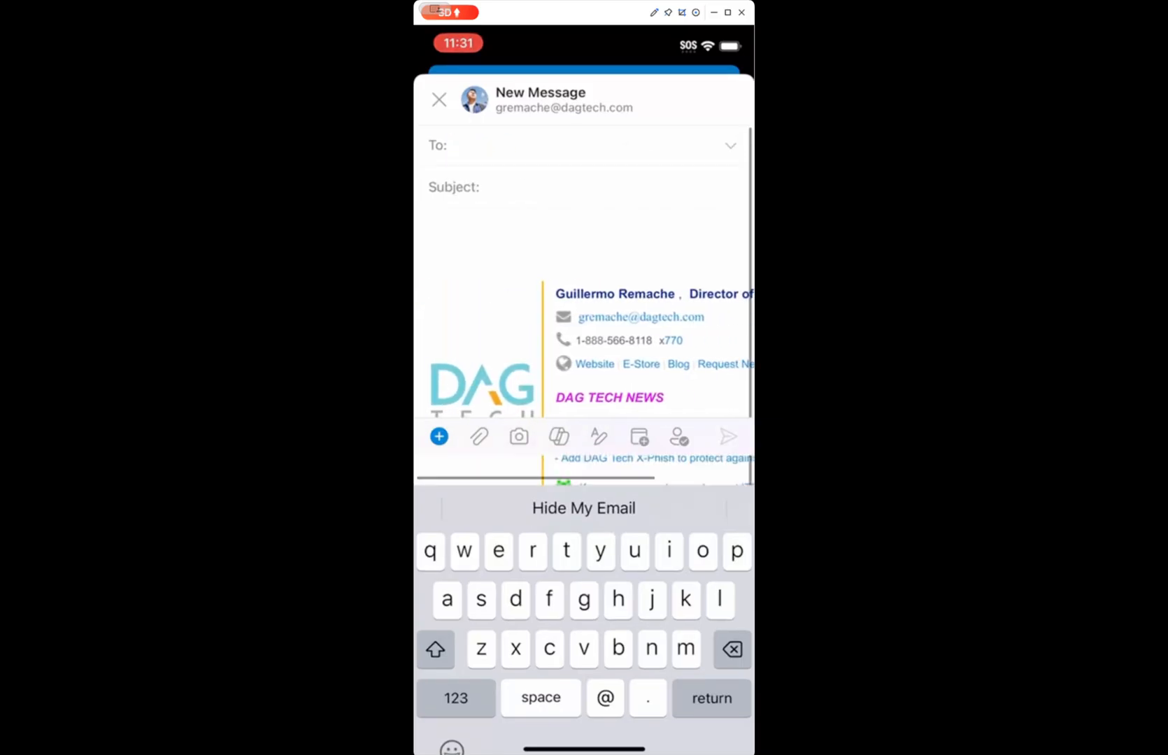
- Return to the signature settings and open the "Get Outlook for iOS" signature for editing
click(448, 85)
click(443, 698)
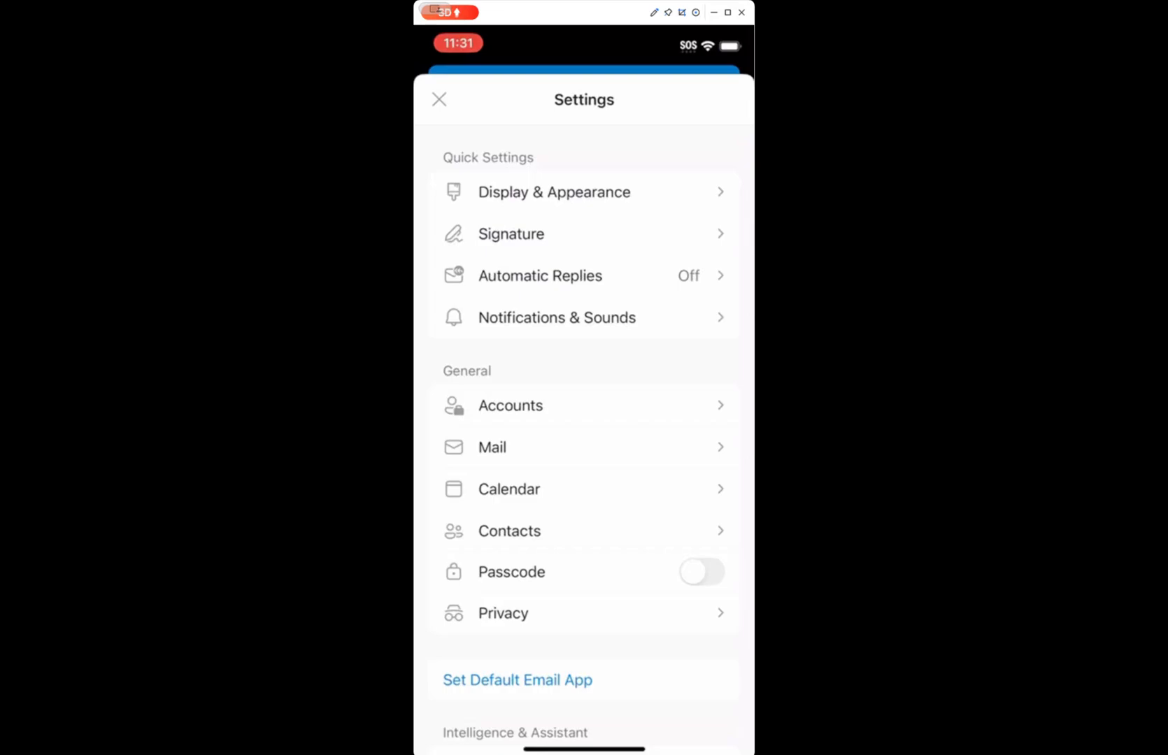
click(511, 234)
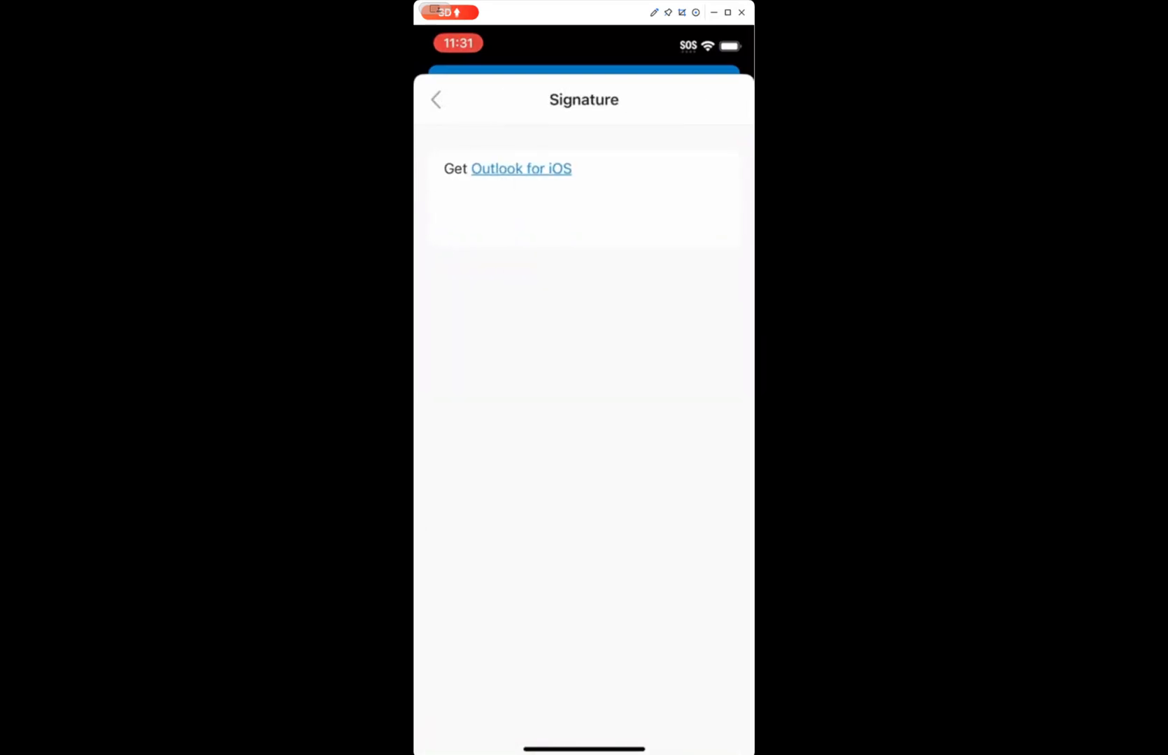
click(583, 199)
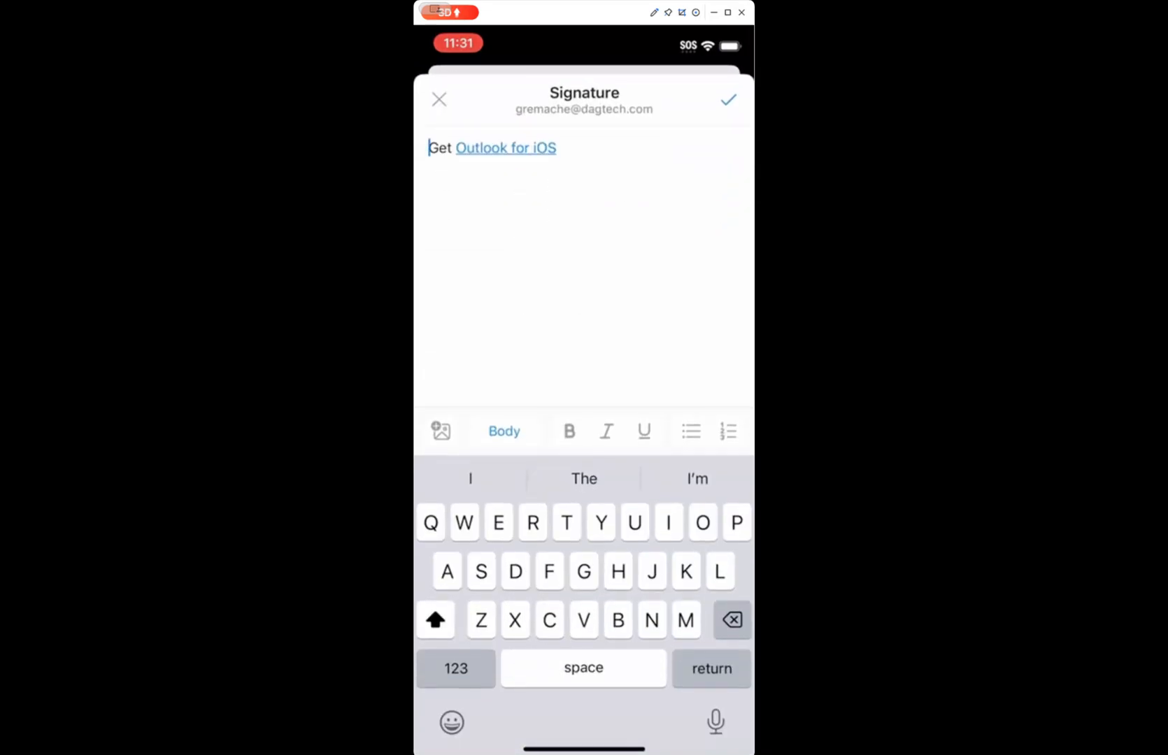
- Delete all of the "Get Outlook for iOS" text and save the signature as blank
click(600, 146)
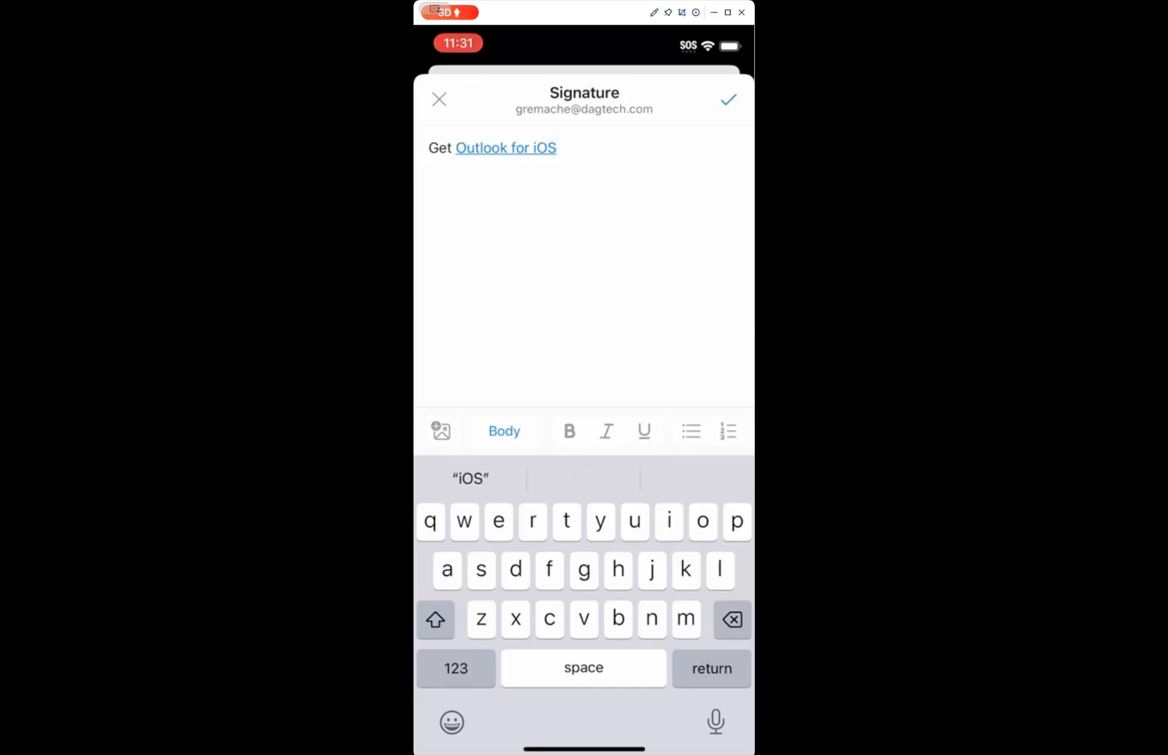
click(458, 147)
drag(457, 147, 596, 148)
key(BackSpace)
key(BackSpace)
key(BackSpace)
key(BackSpace)
key(BackSpace)
key(BackSpace)
key(BackSpace)
key(BackSpace)
key(BackSpace)
key(BackSpace)
key(BackSpace)
key(BackSpace)
key(BackSpace)
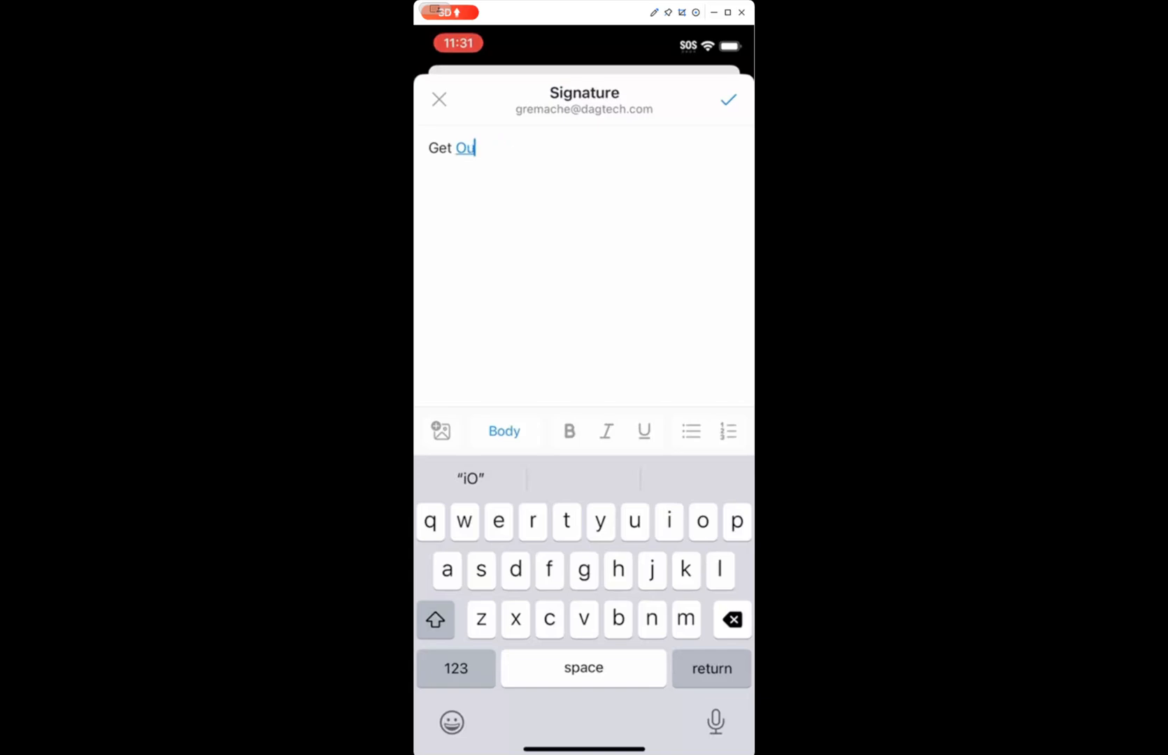
key(BackSpace)
key(BackSpace)
key(BackSpace)
key(BackSpace)
key(BackSpace)
key(BackSpace)
click(728, 99)
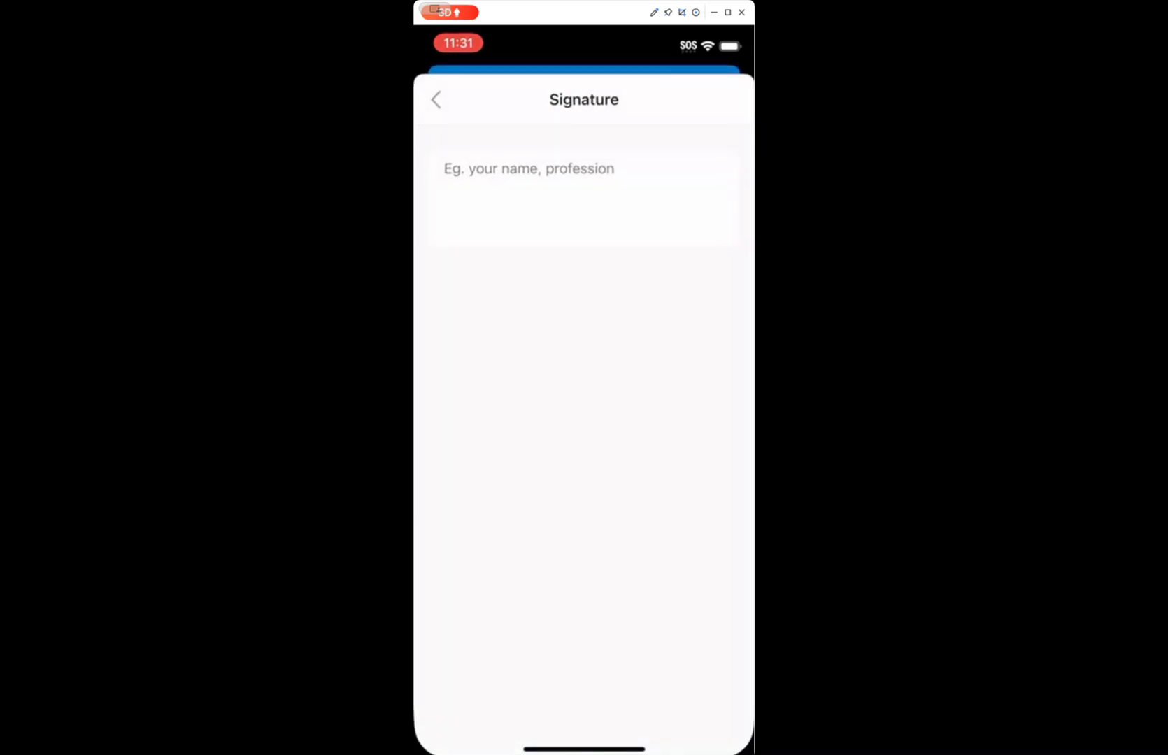
- Switch to the iPhone Mail app, discard the open message, and start a new one to examine its default signature
drag(584, 749, 584, 532)
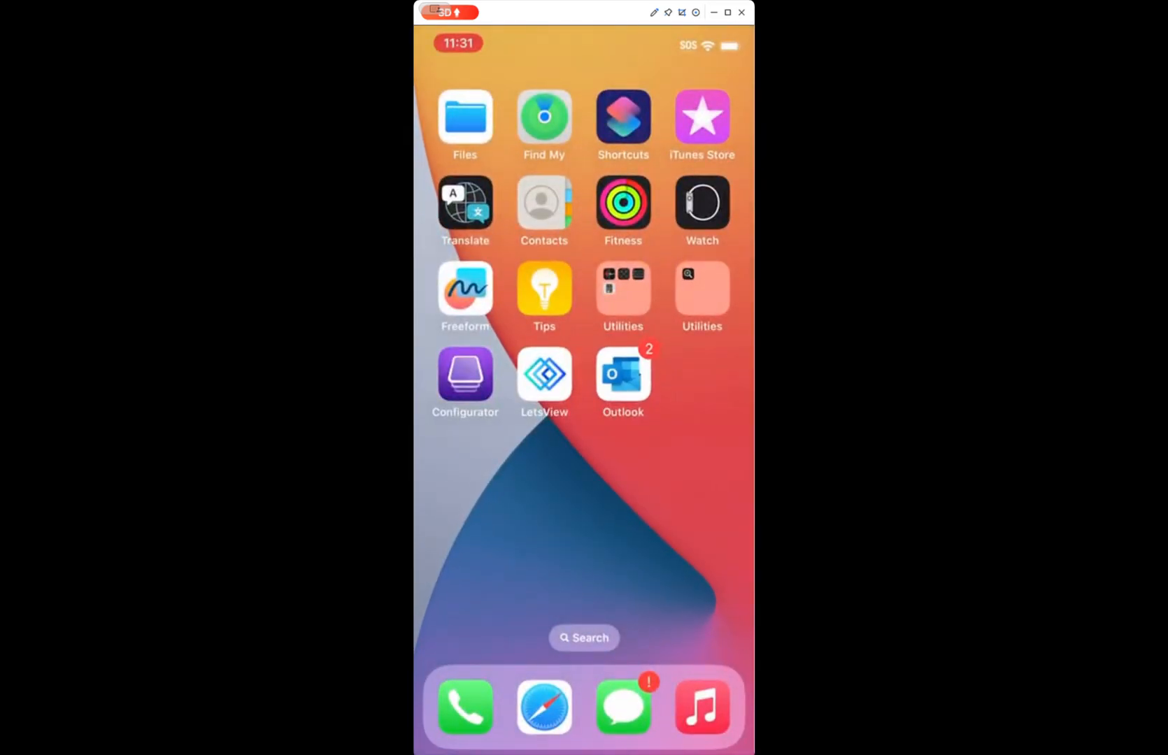
drag(503, 532, 685, 532)
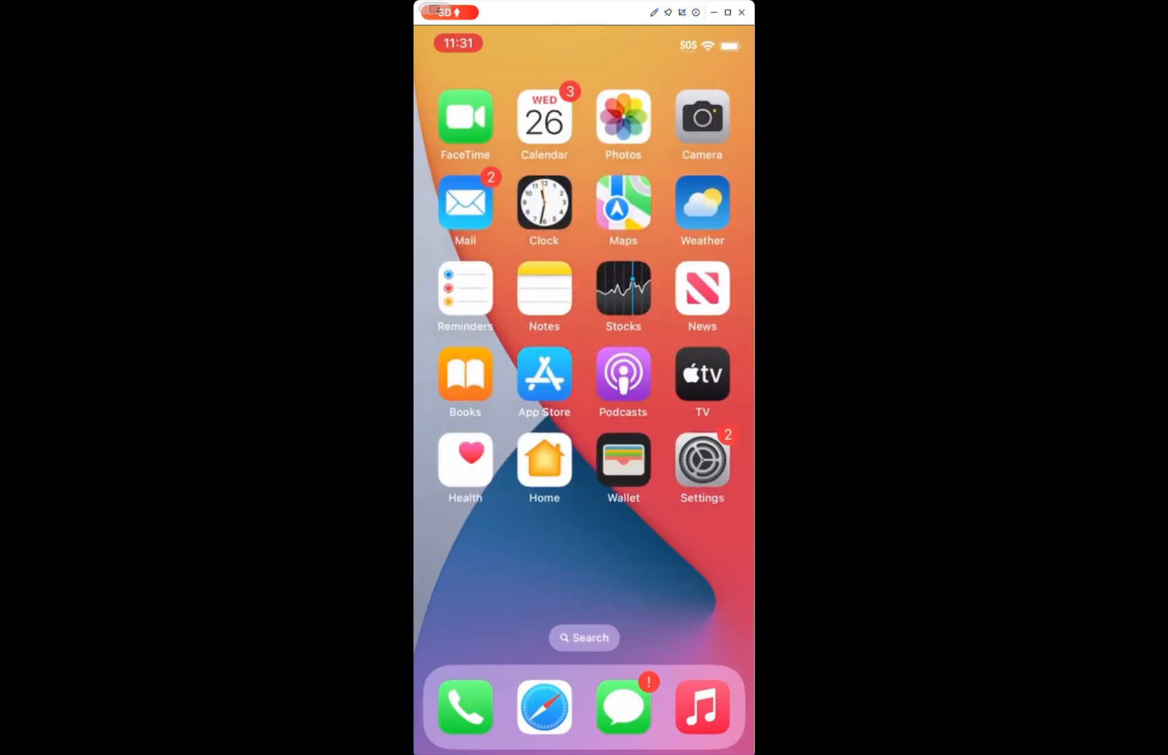
click(465, 203)
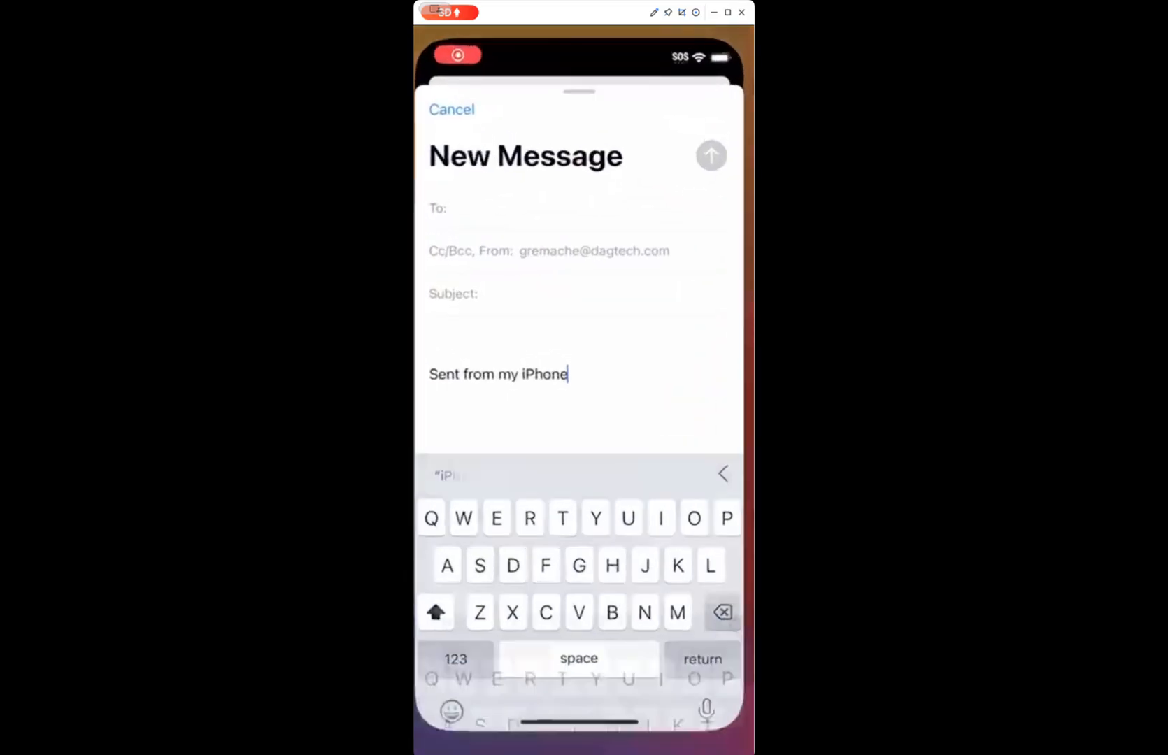
click(452, 109)
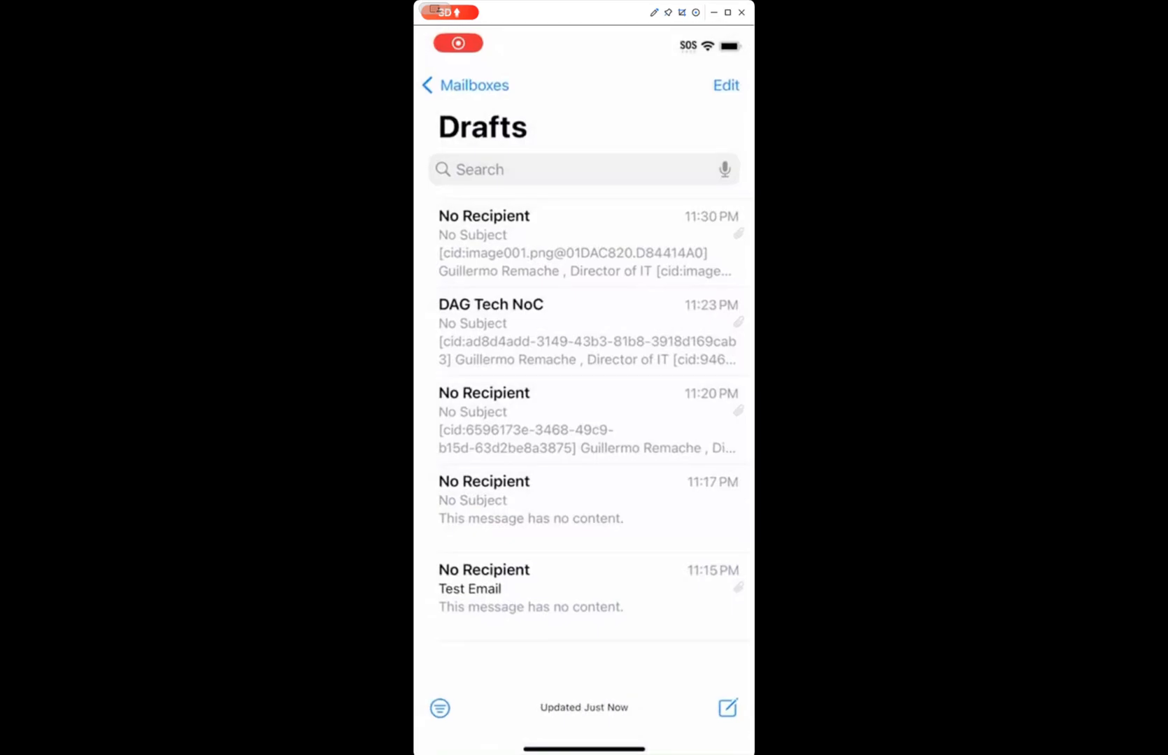
click(727, 707)
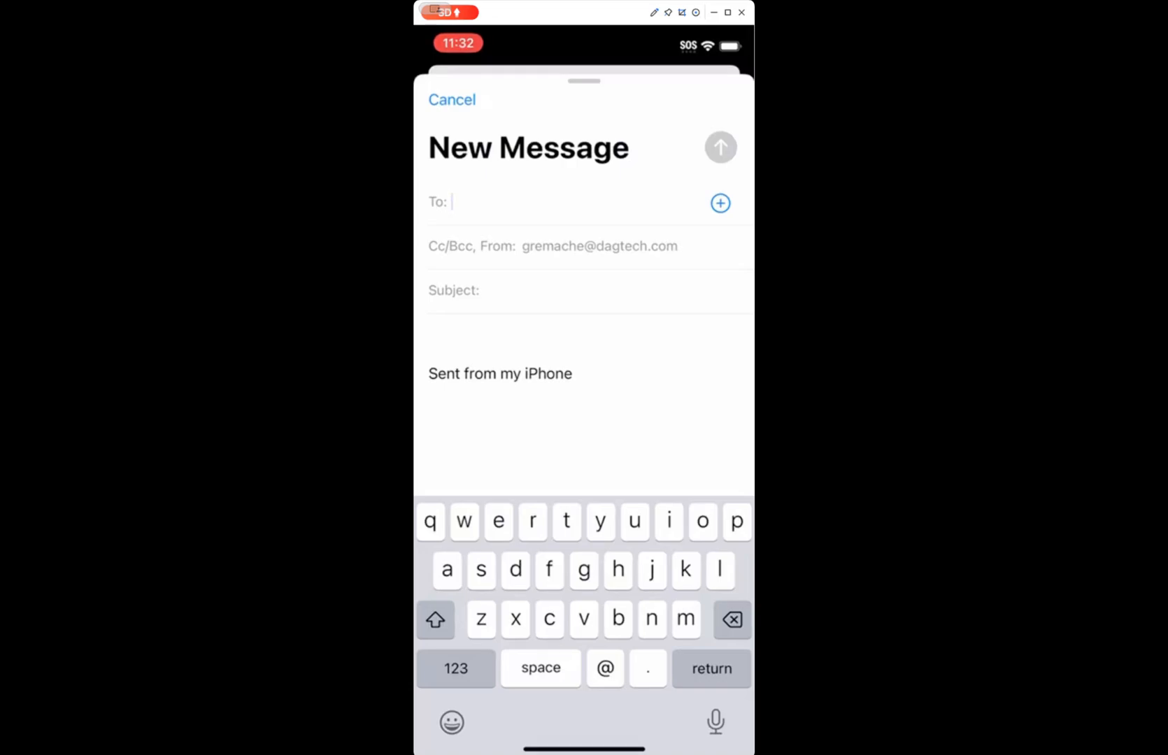
click(572, 374)
scroll(583, 279, down, 1)
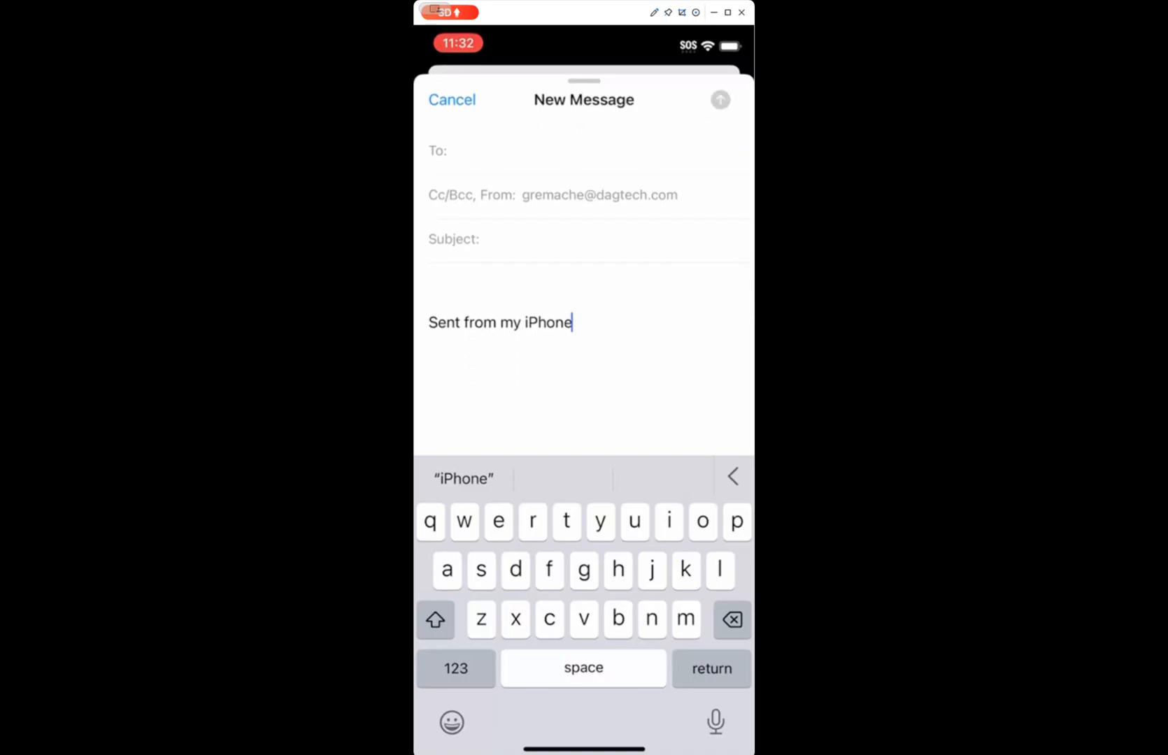
scroll(584, 280, up, 1)
- Address the new message to the DAG Tech NoC mailbox by entering its e-mail address as the recipient
click(518, 202)
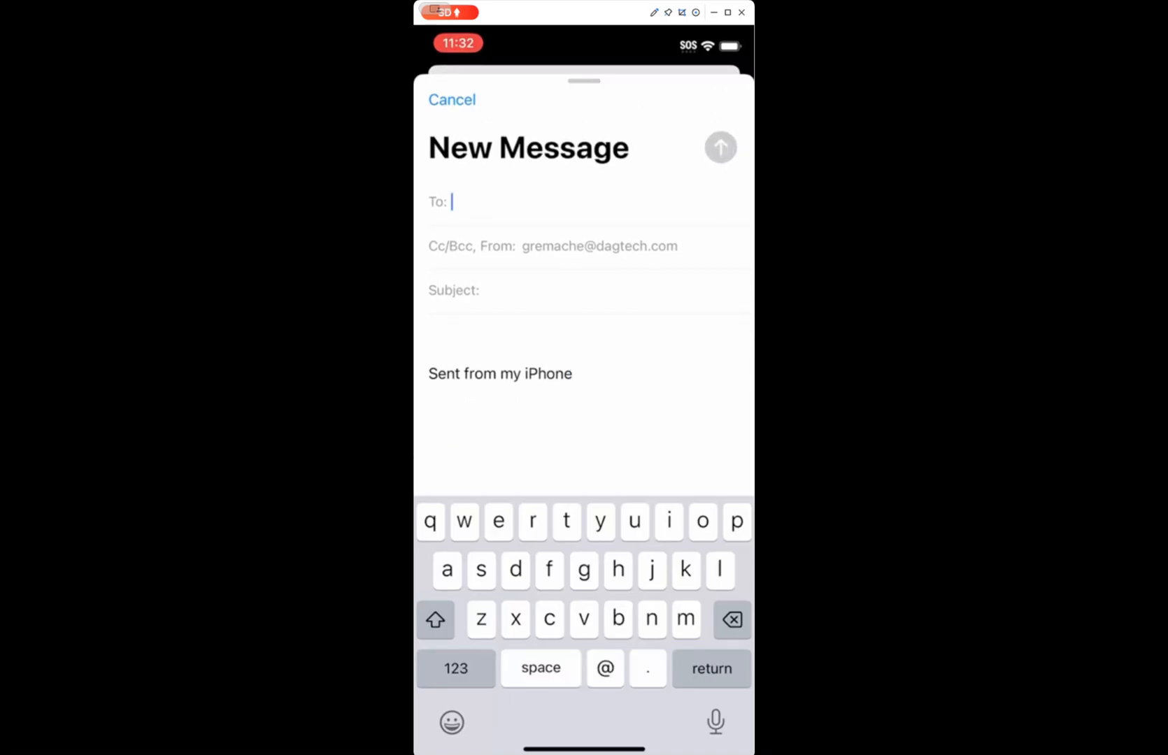
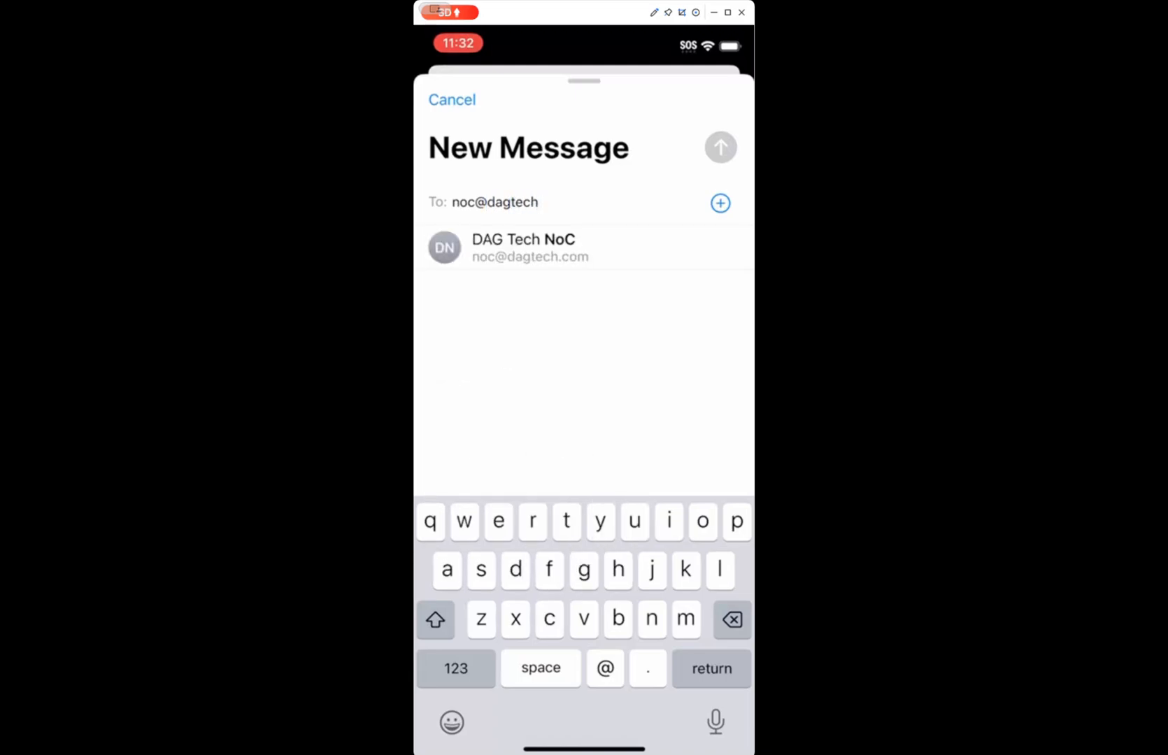
key(Return)
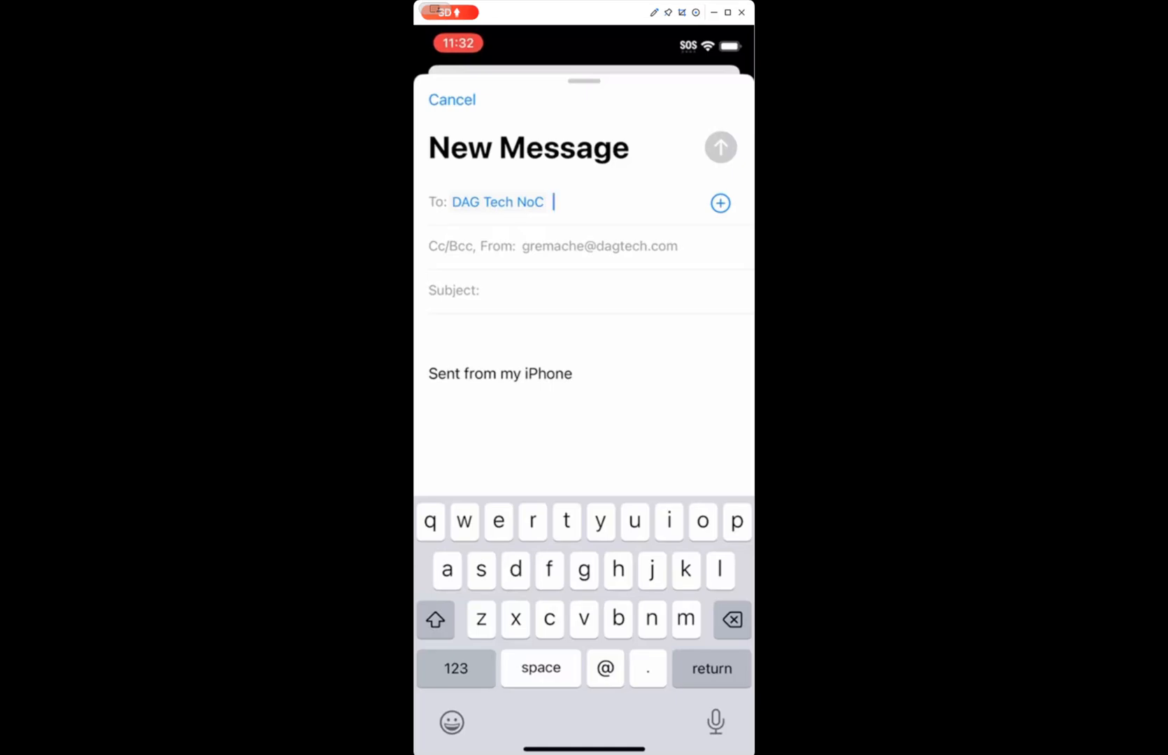
- Write "Testing" in the message body above the "Sent from my iPhone" signature, separated from it by a blank line
click(485, 291)
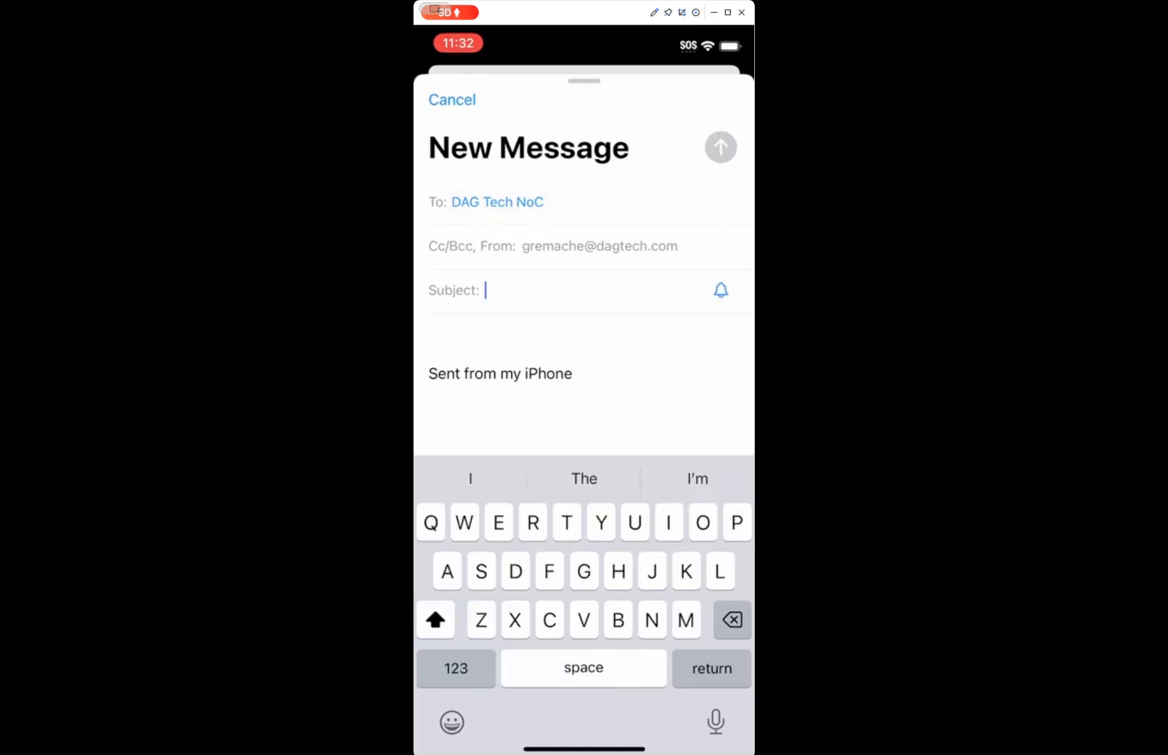
click(430, 351)
key(BackSpace)
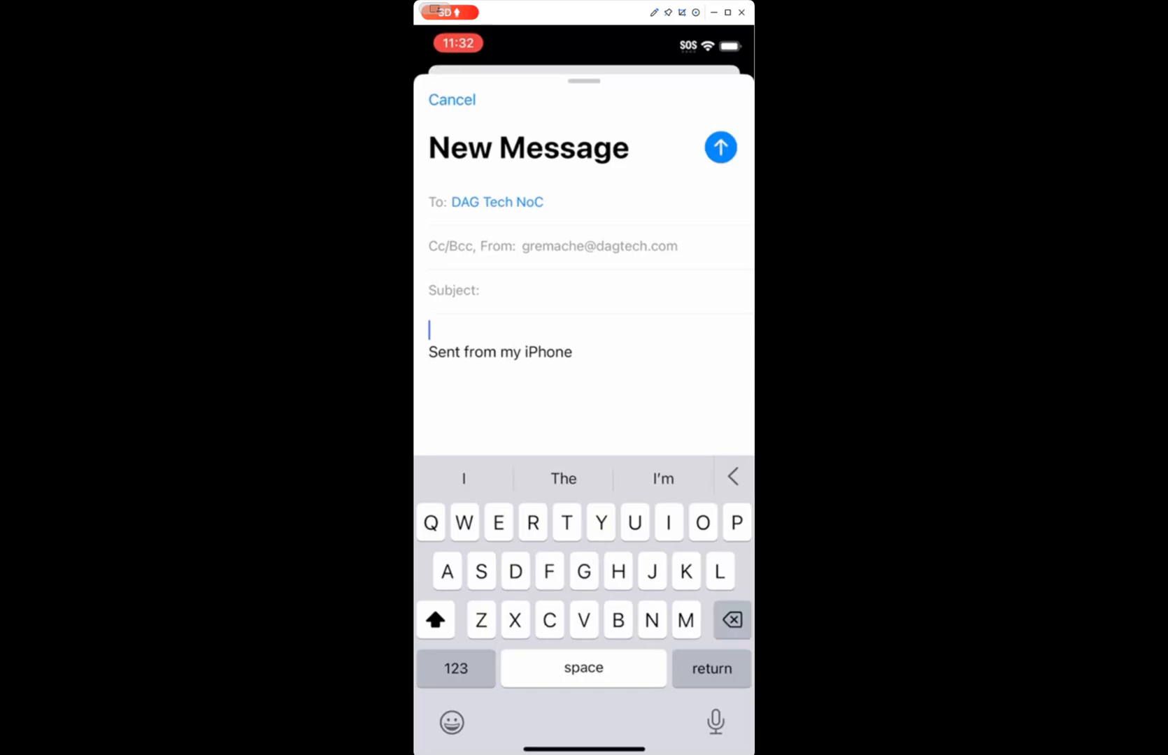
text(Test)
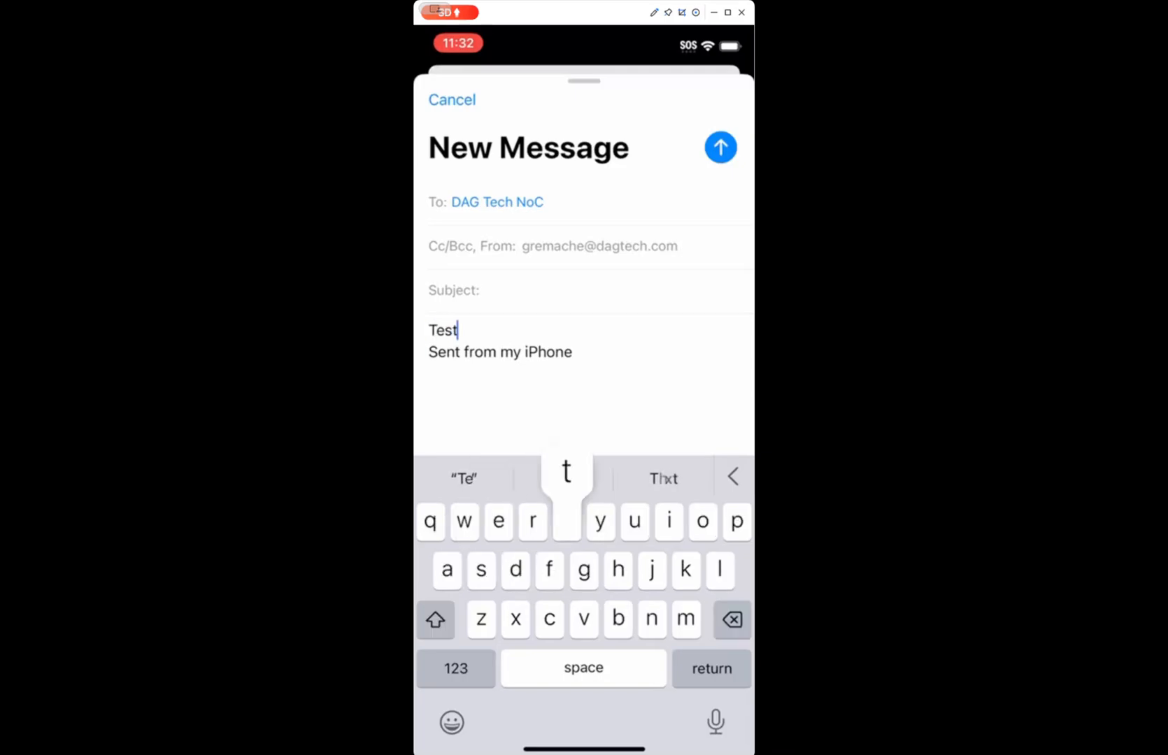
click(563, 479)
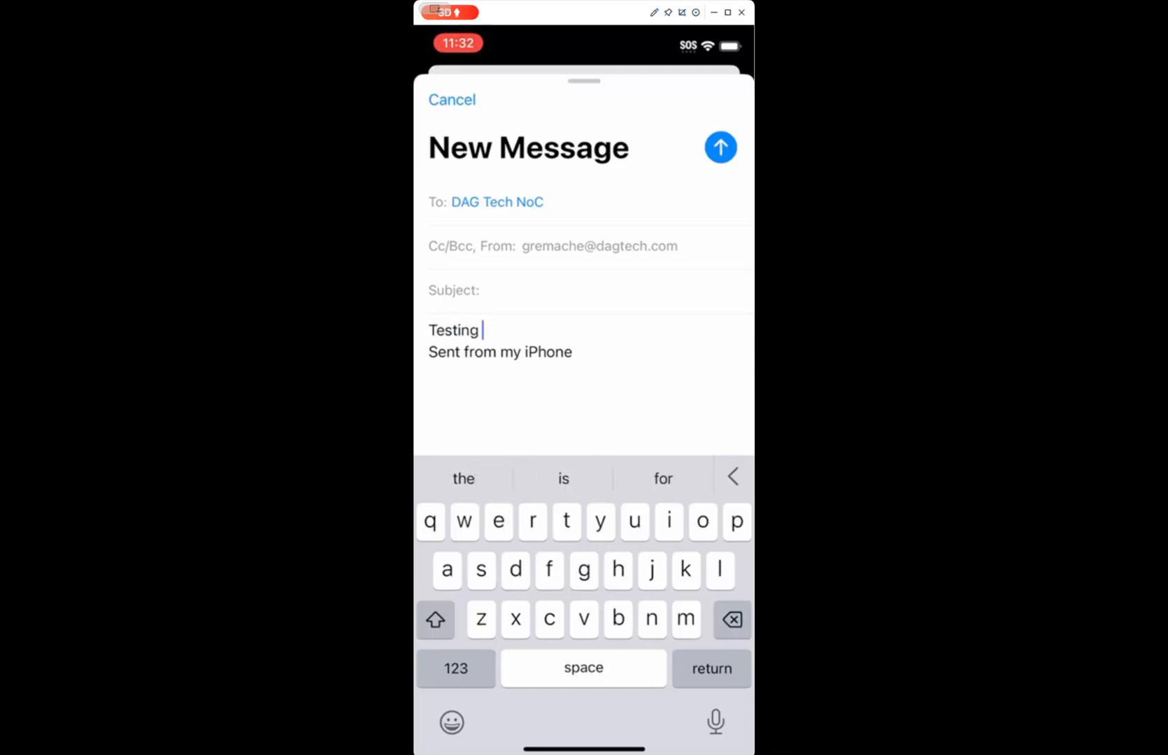
click(429, 351)
key(BackSpace)
key(Return)
key(Return)
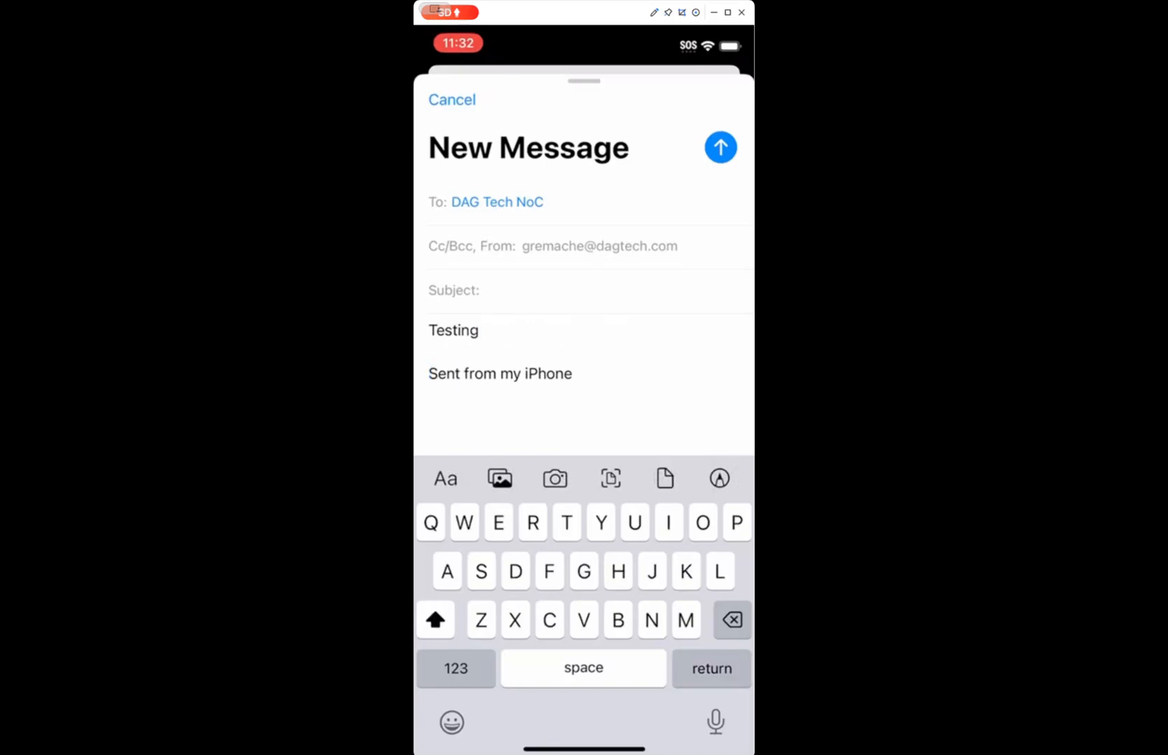
click(572, 374)
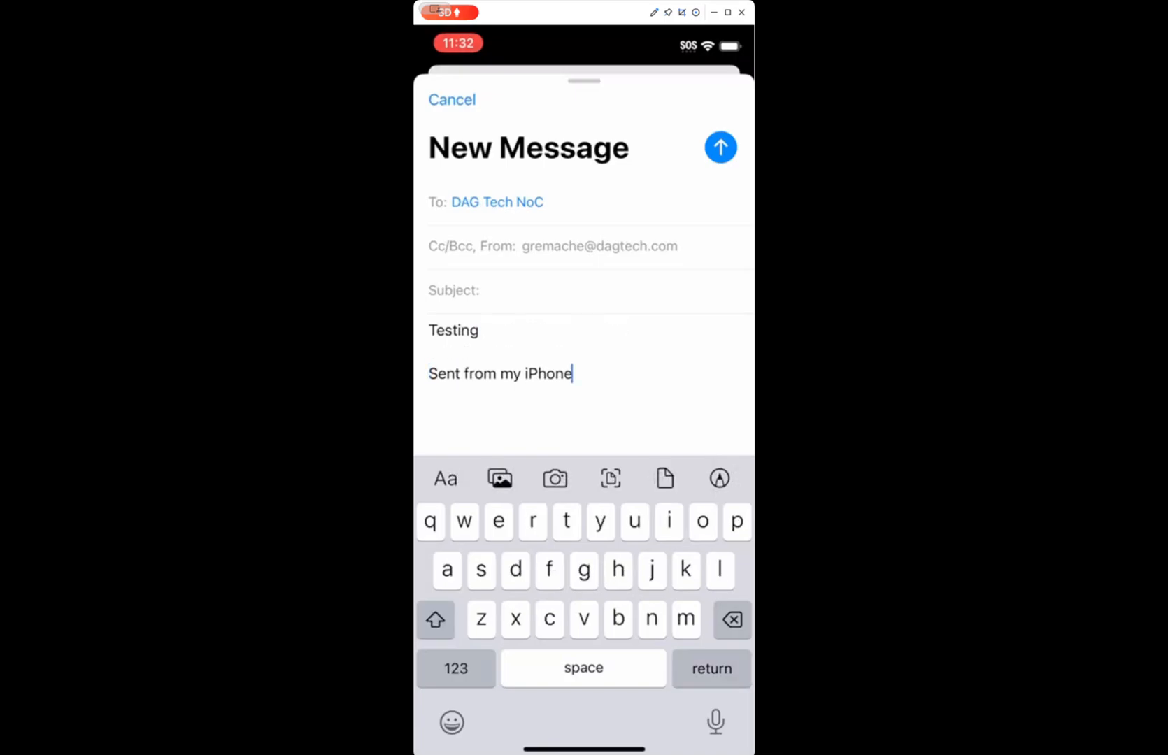
click(720, 147)
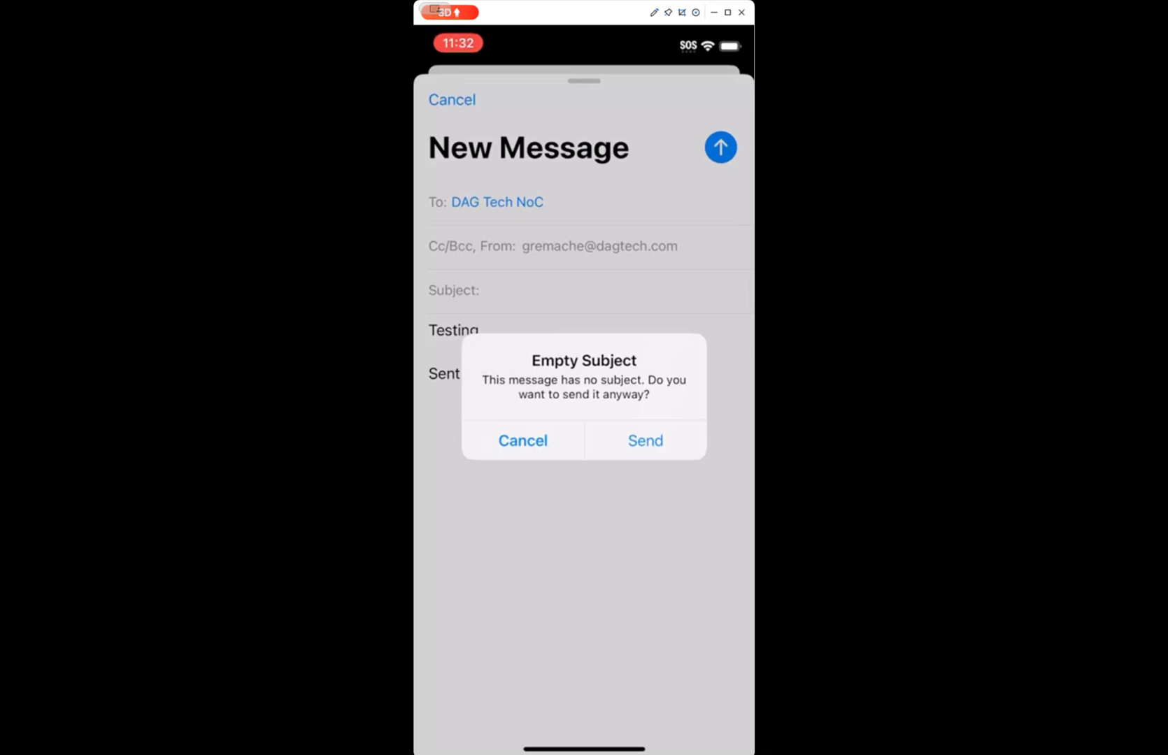
key(Escape)
text(te)
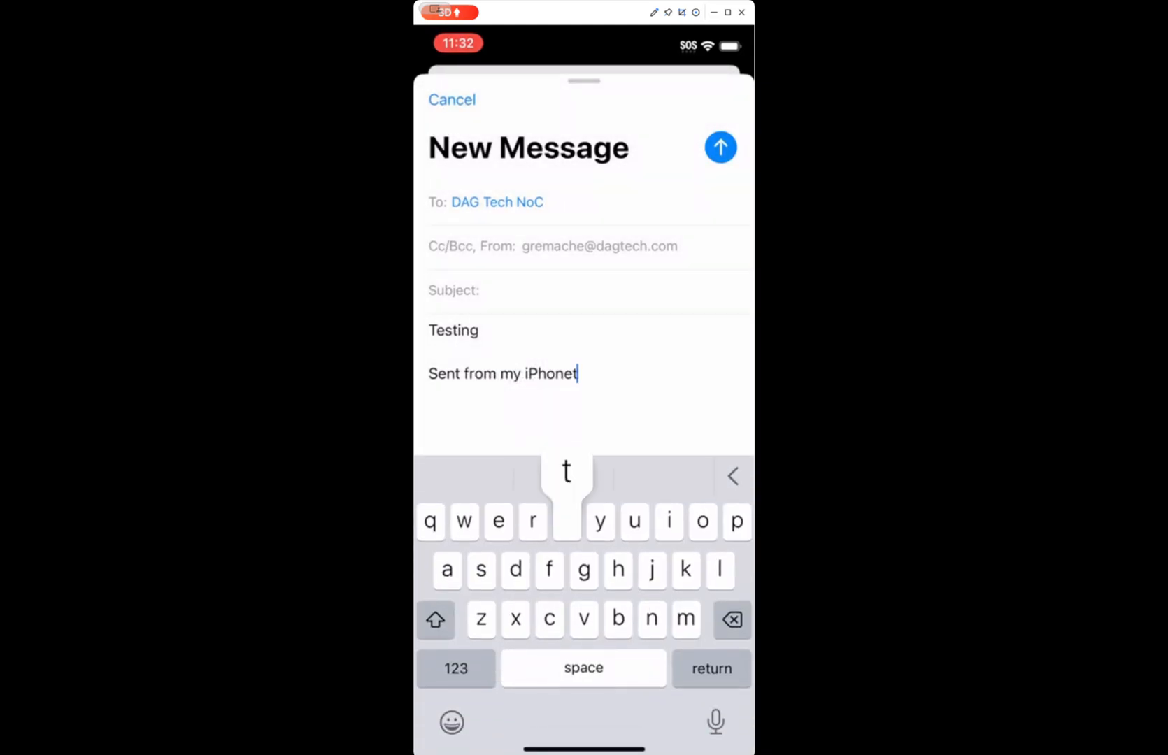
key(BackSpace)
key(BackSpace)
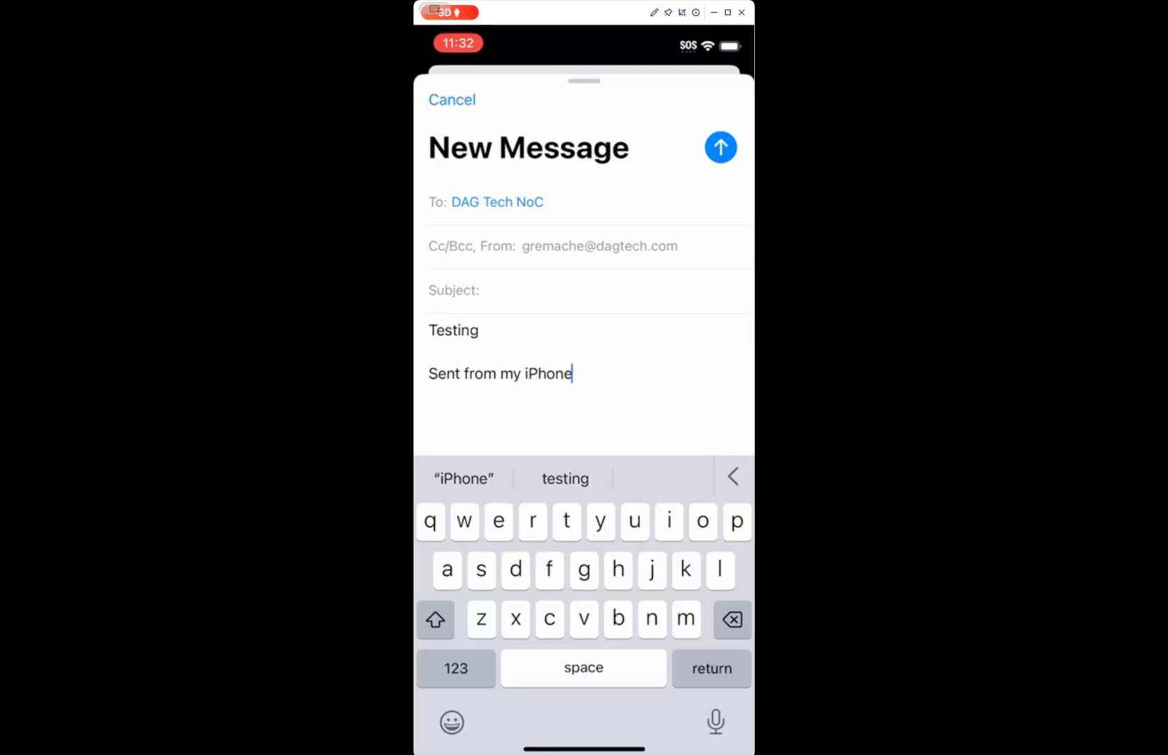
- Set the message subject to "Test" and send the message
click(485, 290)
text(Testing)
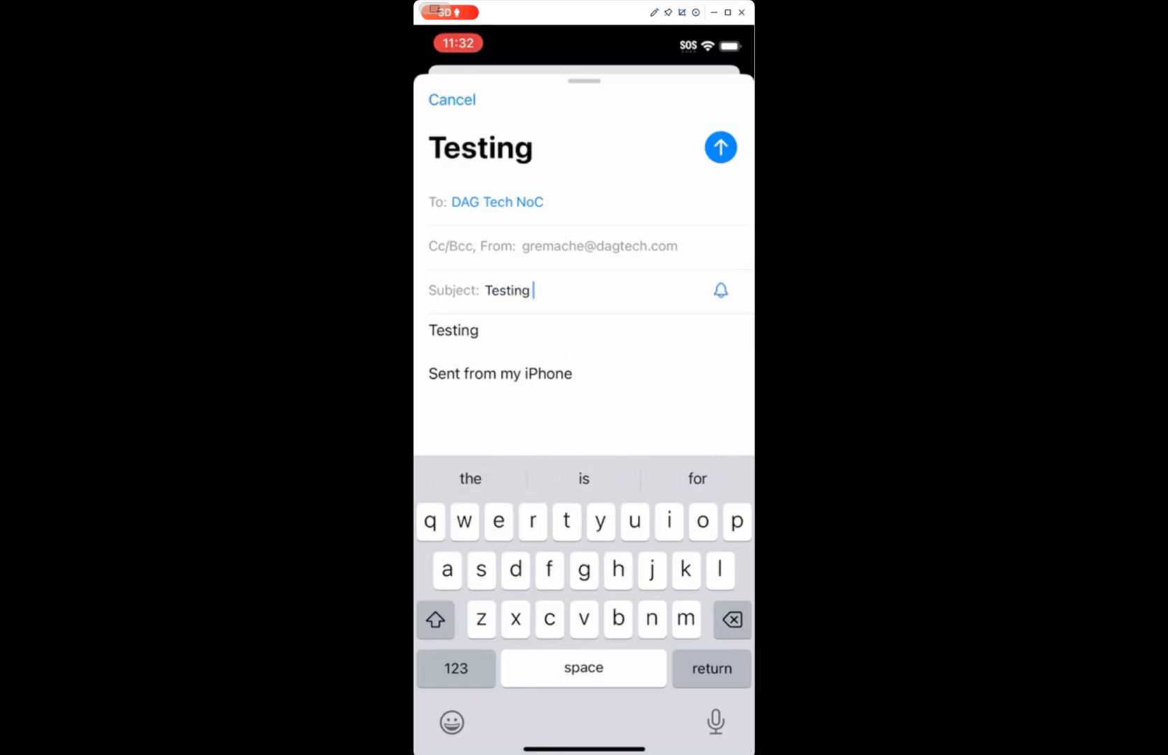
click(720, 147)
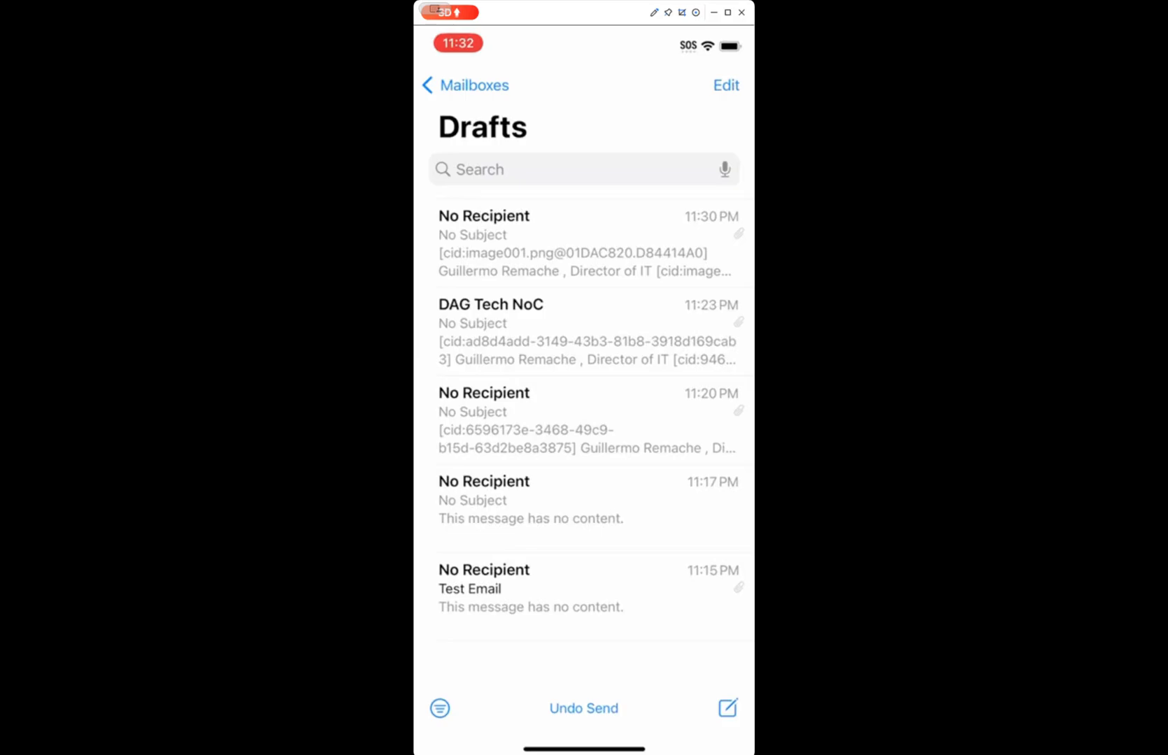
- Check the signature in another new message, and open the Mail signature setting in the iPhone Settings app
click(727, 707)
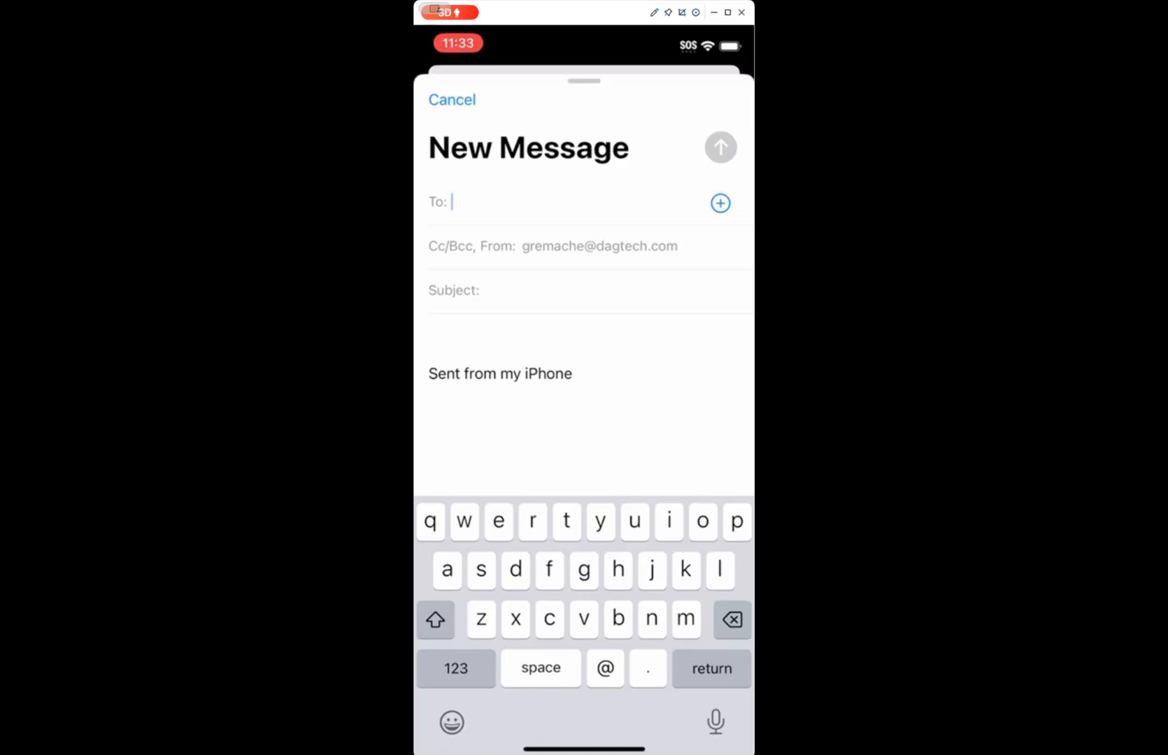
drag(584, 749, 584, 447)
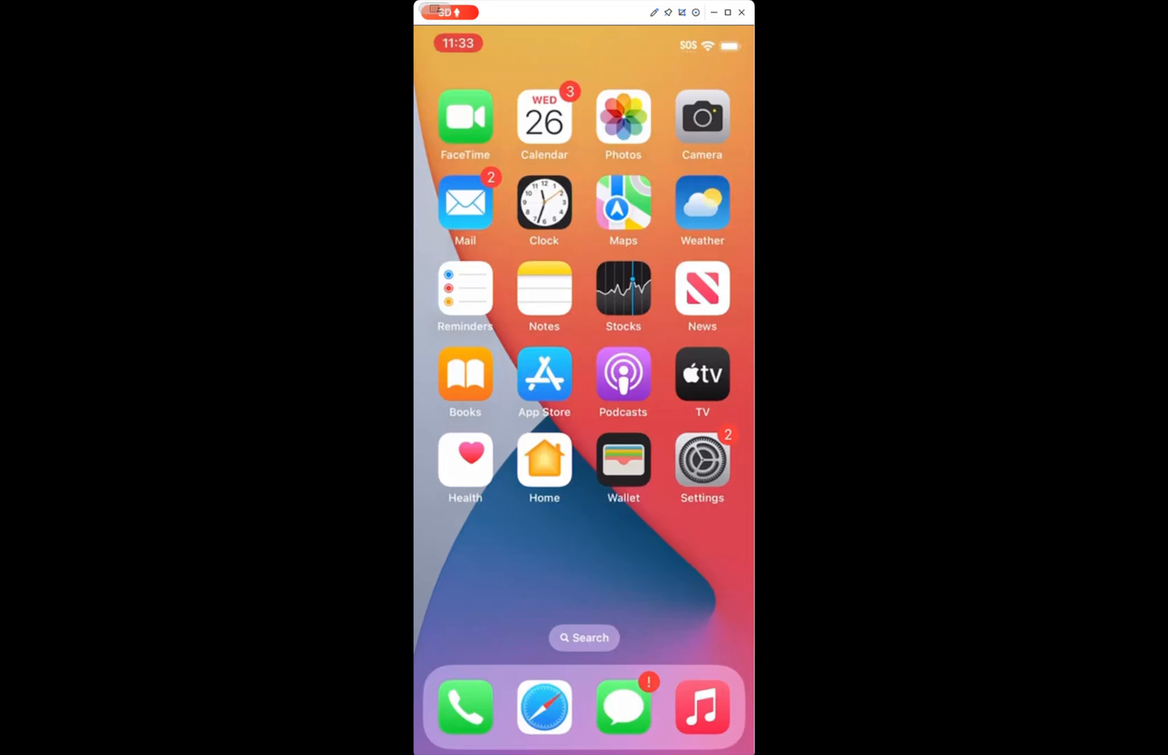
click(702, 460)
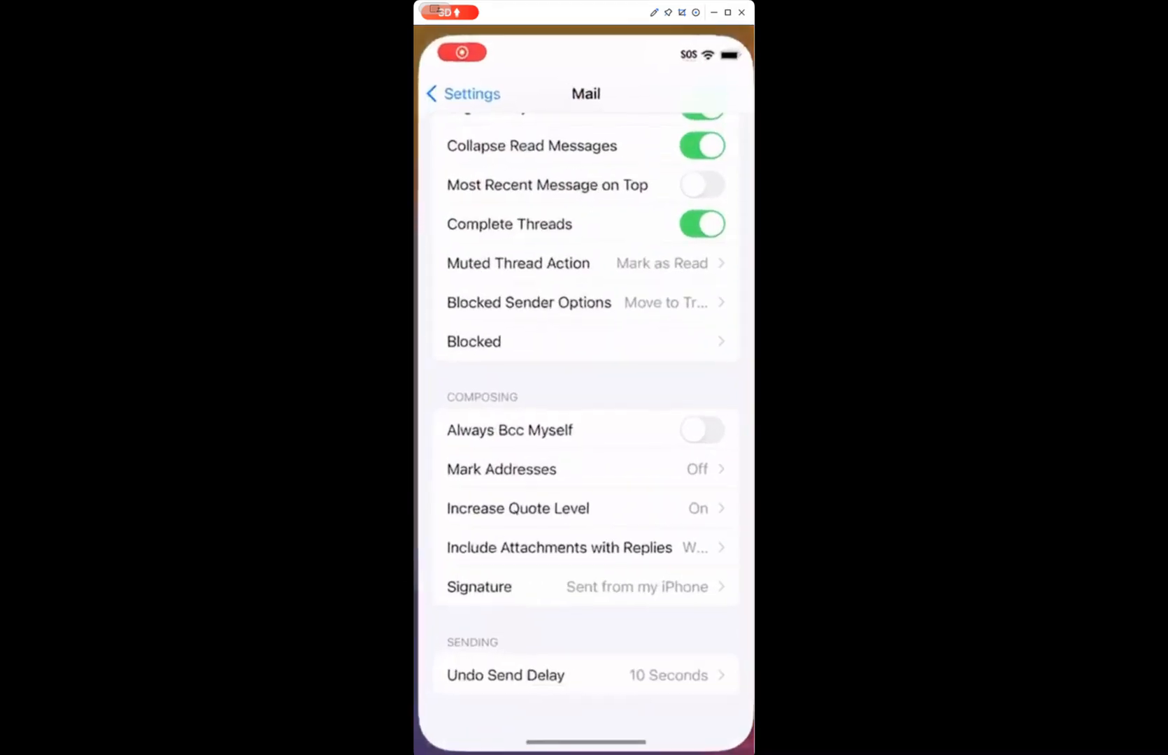
scroll(584, 419, up, 10)
click(464, 86)
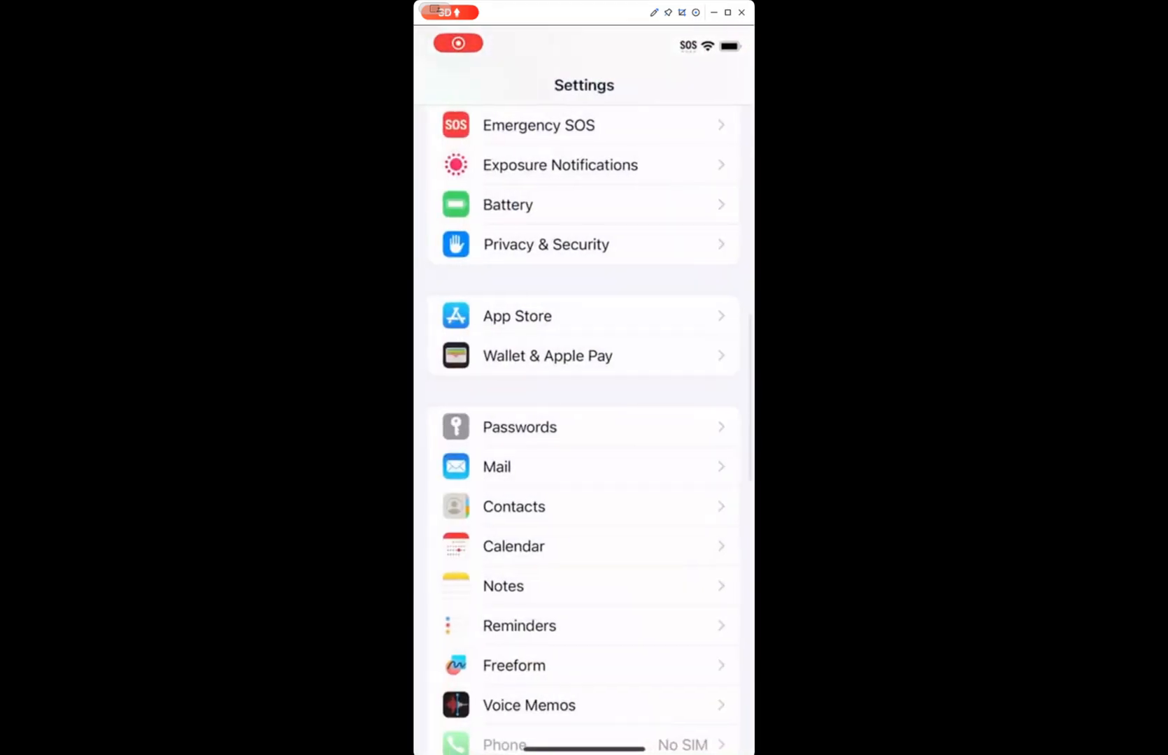
scroll(584, 419, up, 10)
scroll(584, 420, down, 10)
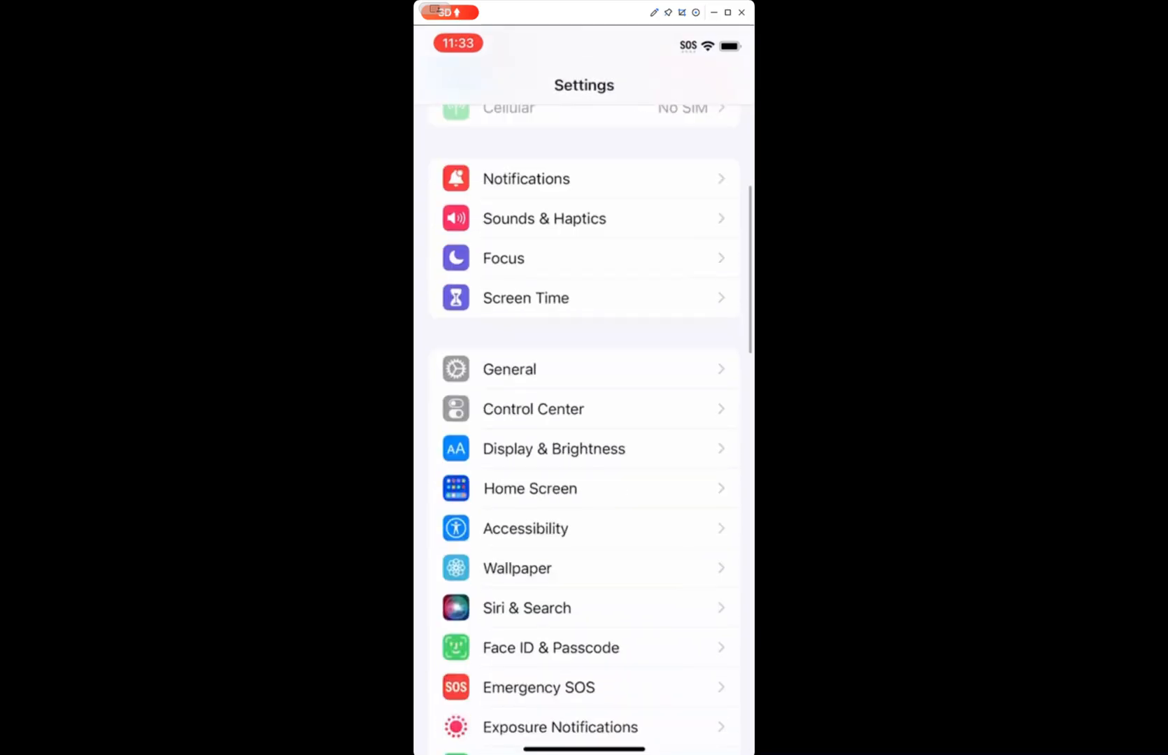
click(497, 539)
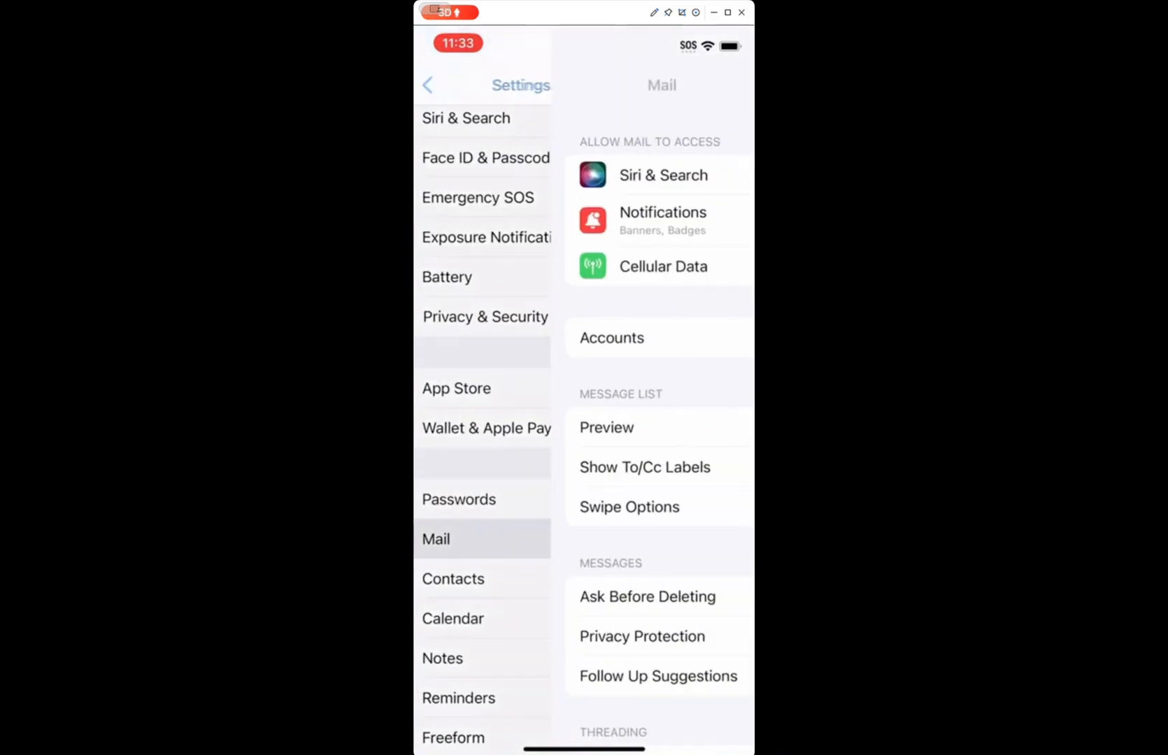
scroll(584, 420, down, 2)
scroll(584, 420, down, 10)
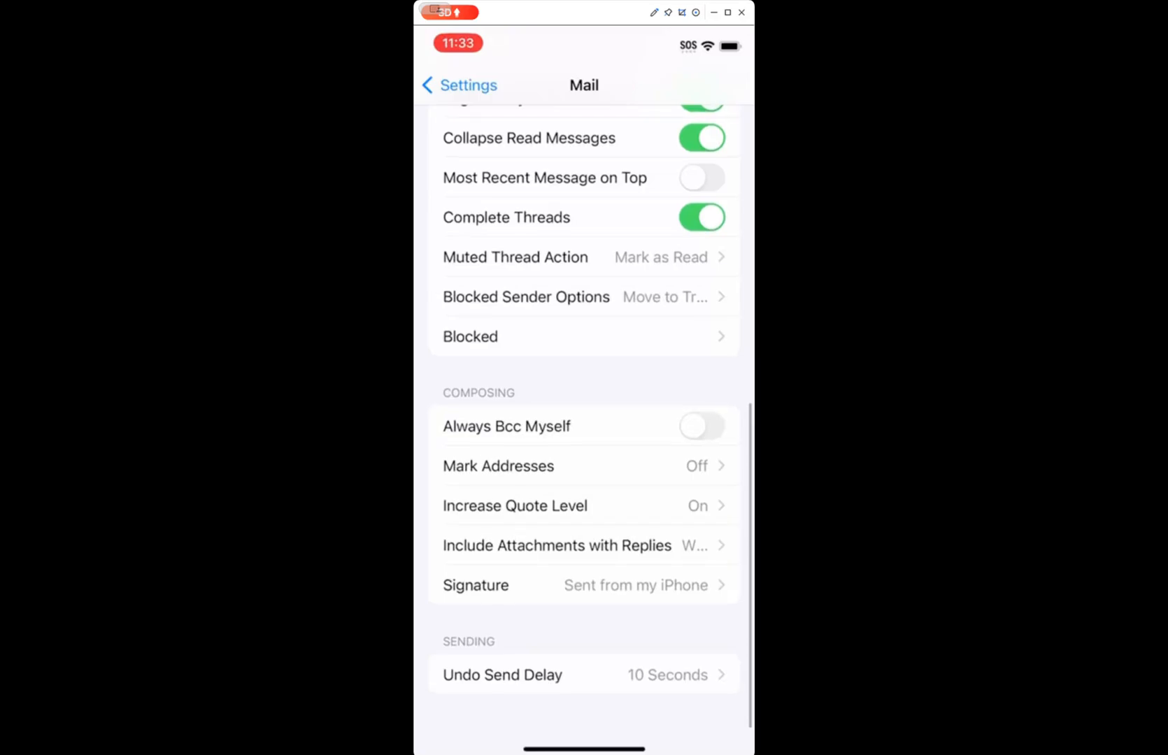
click(584, 585)
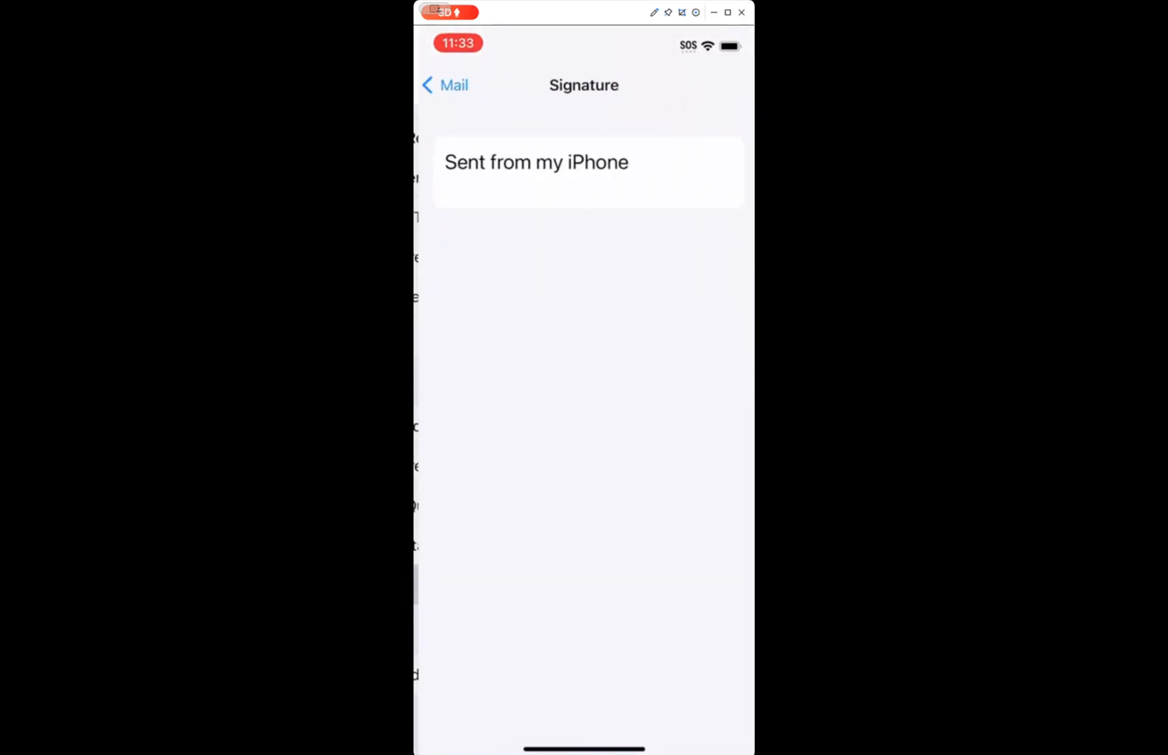
- Delete all of the "Sent from my iPhone" text to leave the Mail signature blank, and return to the Mail settings
click(625, 163)
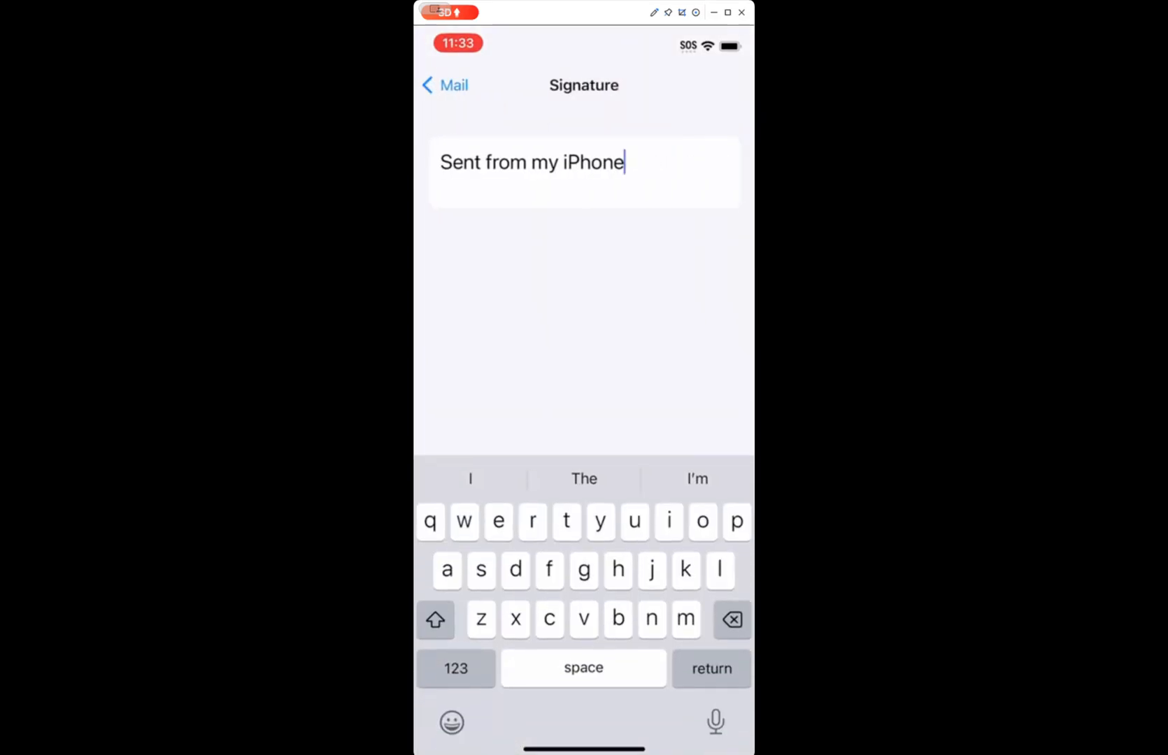
click(732, 620)
key(BackSpace)
key(BackSpace)
key(BackSpace)
key(BackSpace)
key(BackSpace)
key(BackSpace)
key(BackSpace)
key(BackSpace)
key(BackSpace)
key(BackSpace)
key(BackSpace)
key(BackSpace)
key(BackSpace)
key(BackSpace)
key(BackSpace)
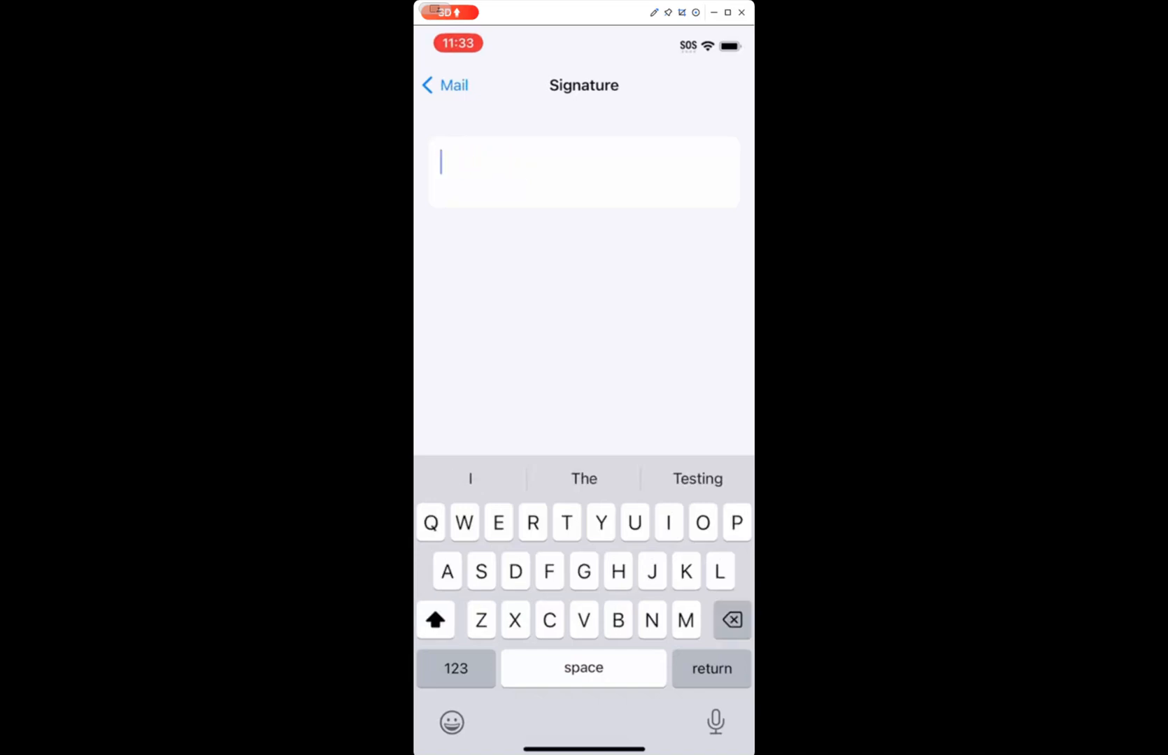
click(445, 85)
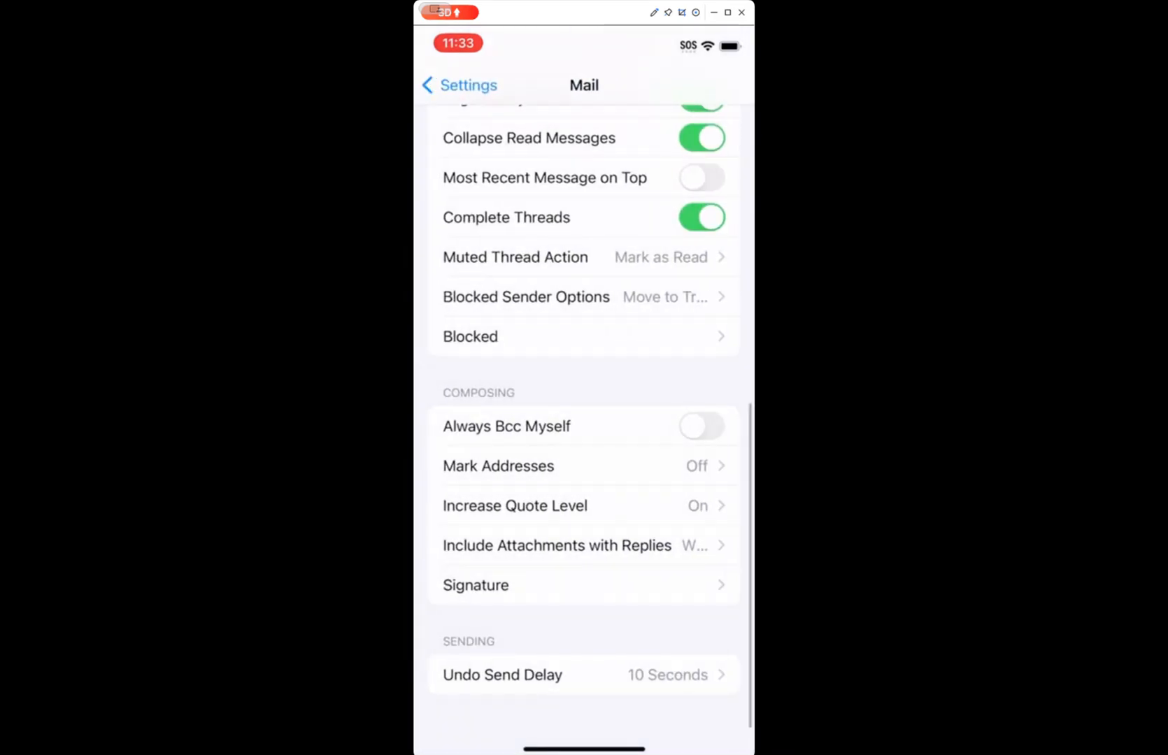
- Switch back to the Mail app, discard the open message, and start a new one to check its signature
drag(583, 748, 584, 447)
click(465, 203)
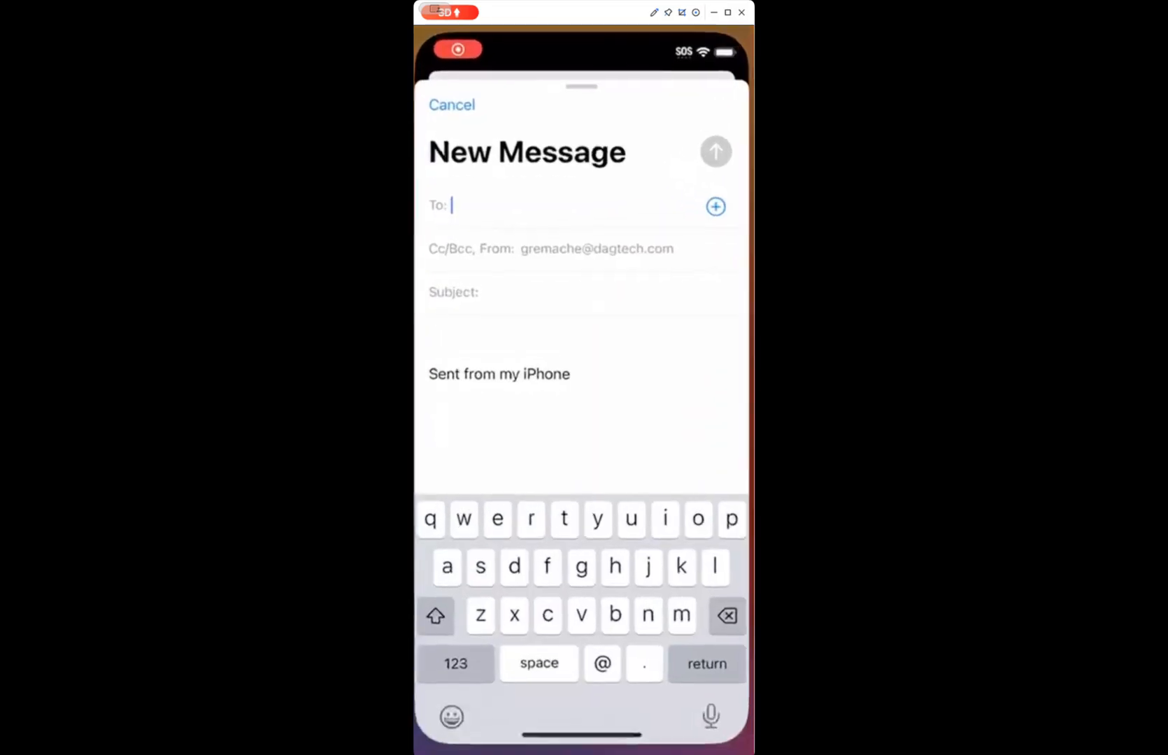
click(452, 99)
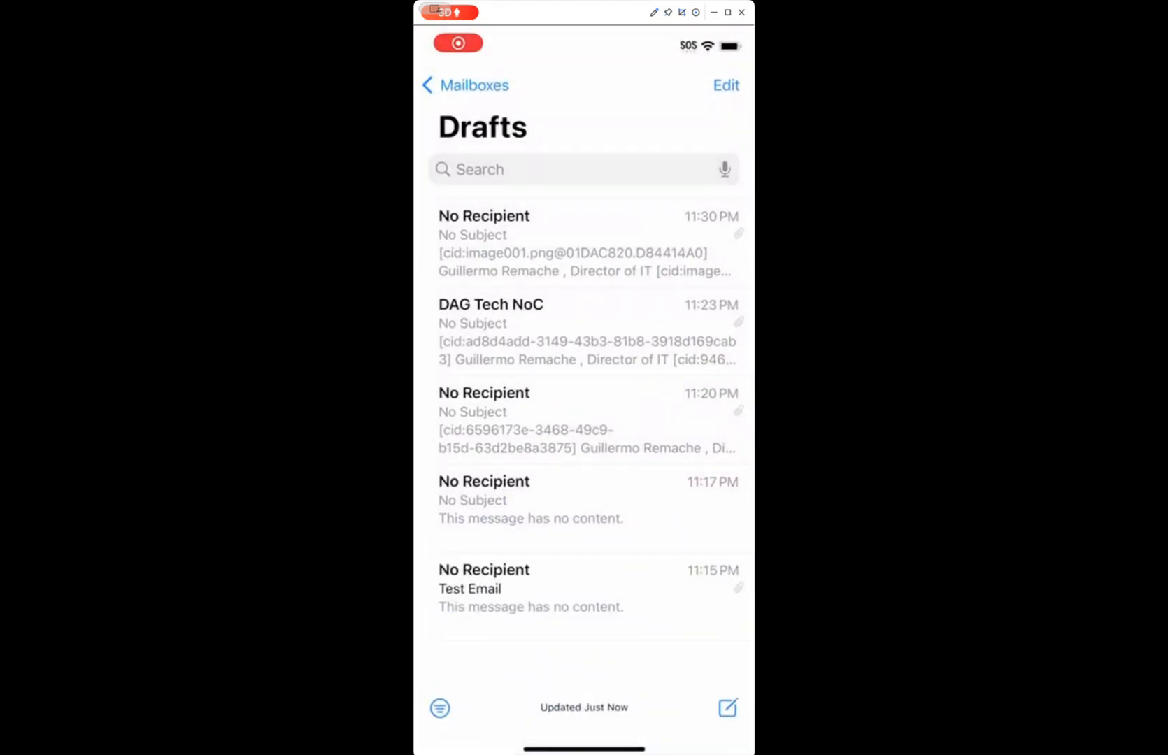
click(727, 708)
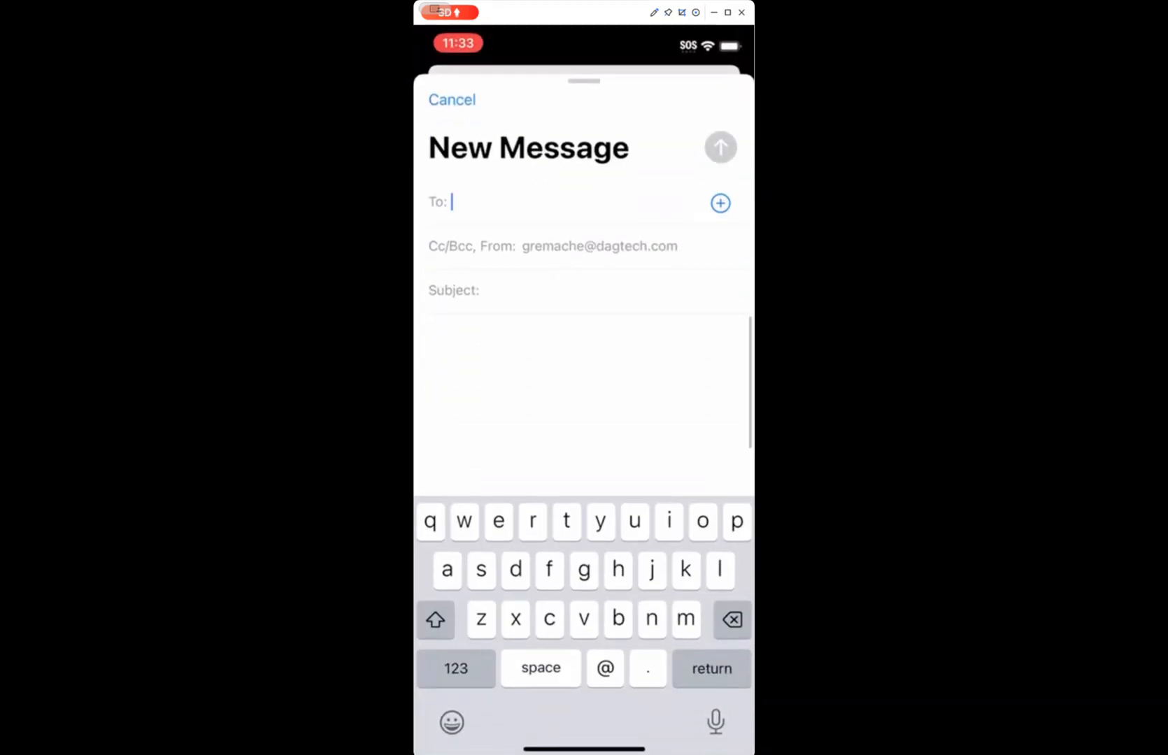
- Discard the iPhone message, switch to Outlook on the desktop and open the "Testing" message from the DAG Tech NoC inbox in its own window
click(451, 100)
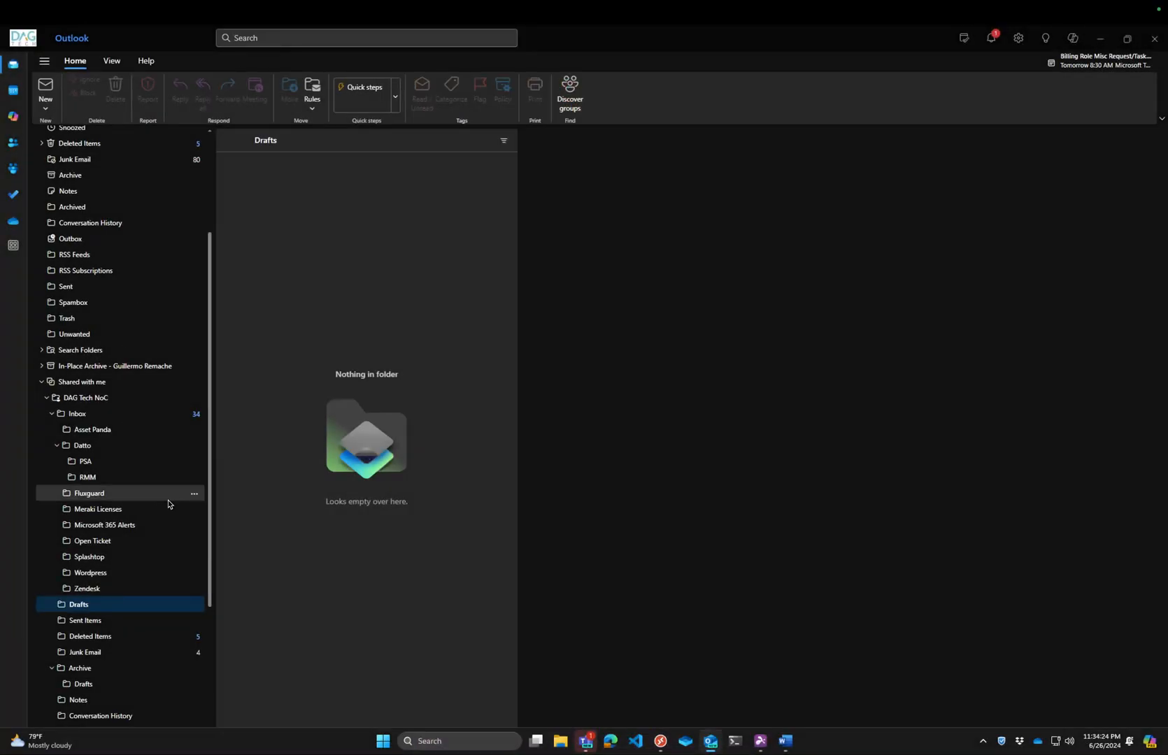
click(86, 418)
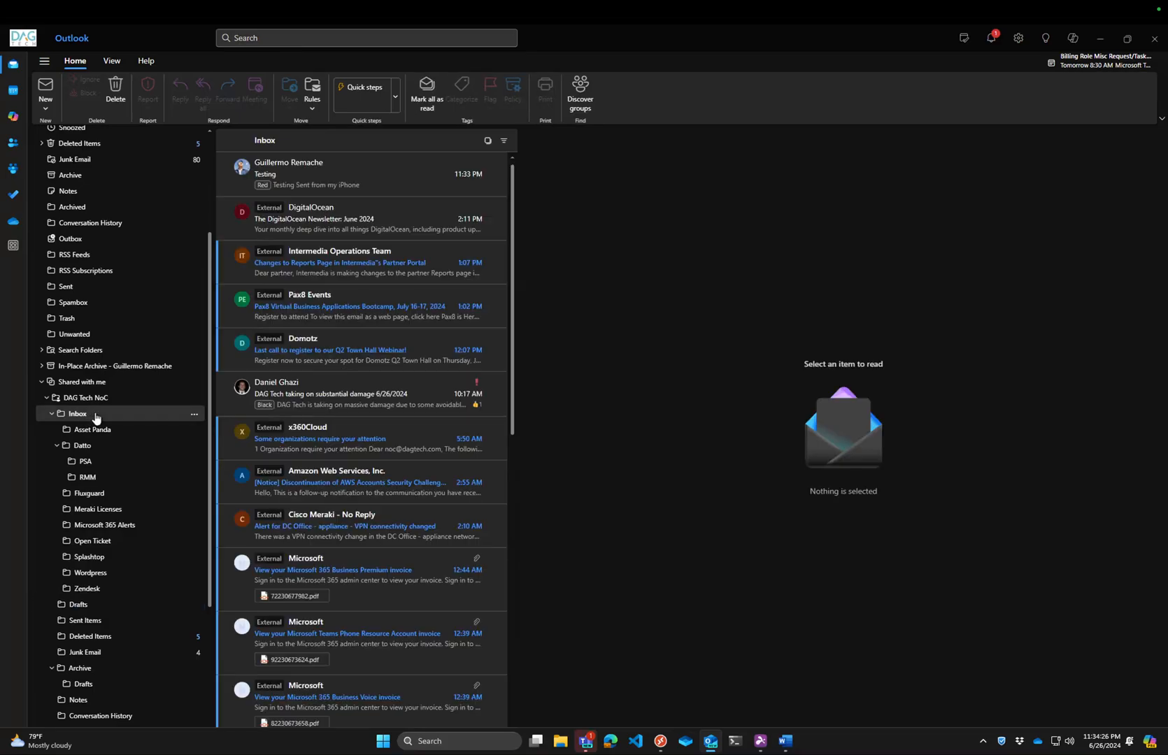
click(334, 176)
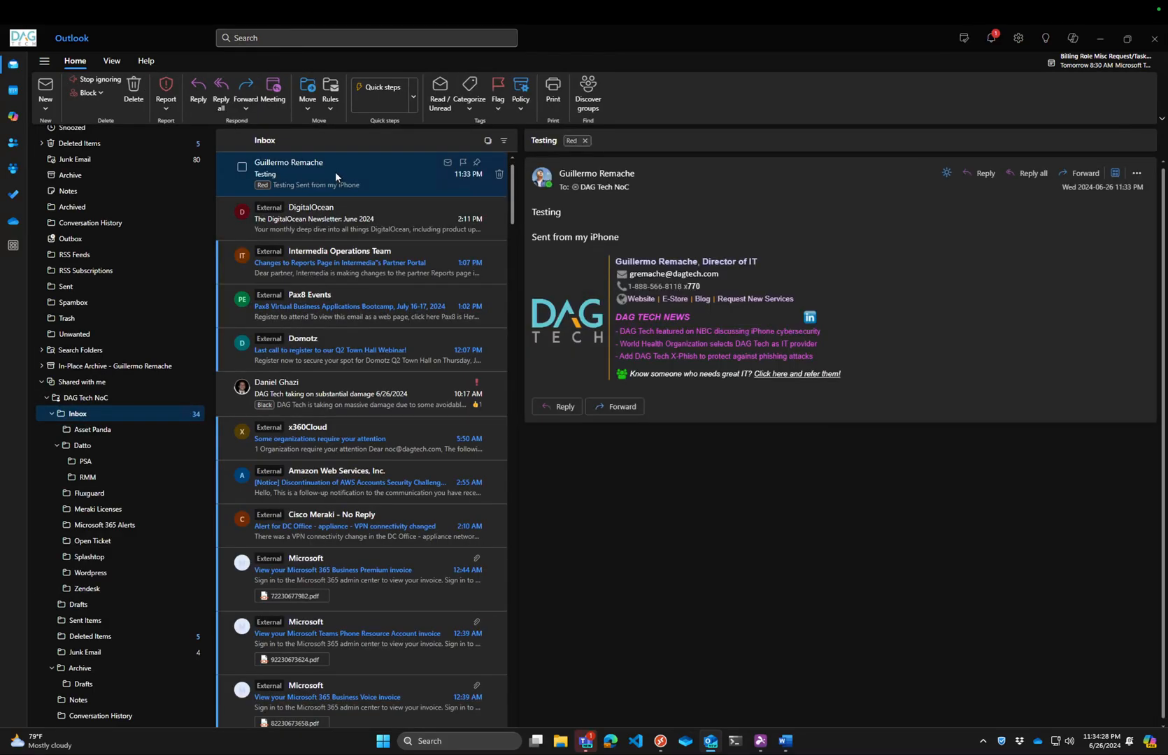
double_click(336, 171)
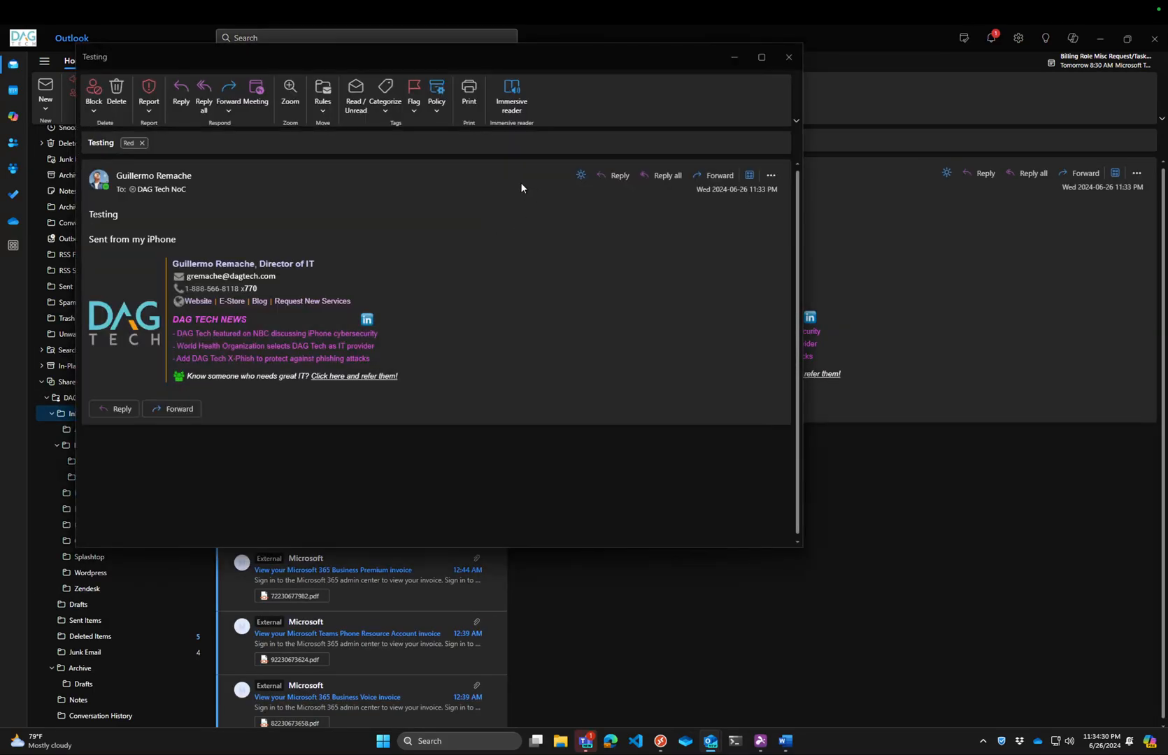
drag(550, 61, 644, 89)
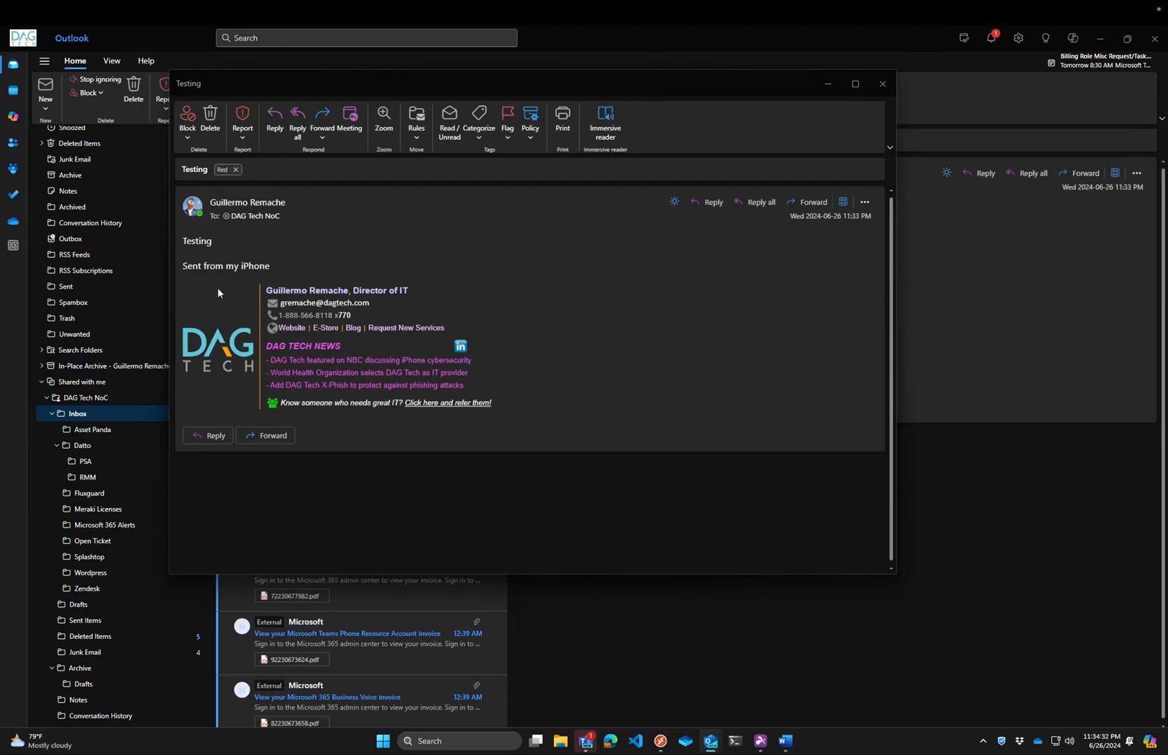
- Examine the "Sent from my iPhone" line and the Exclaimer signature beneath it in the received message
drag(202, 266, 301, 268)
click(296, 265)
drag(500, 402, 177, 292)
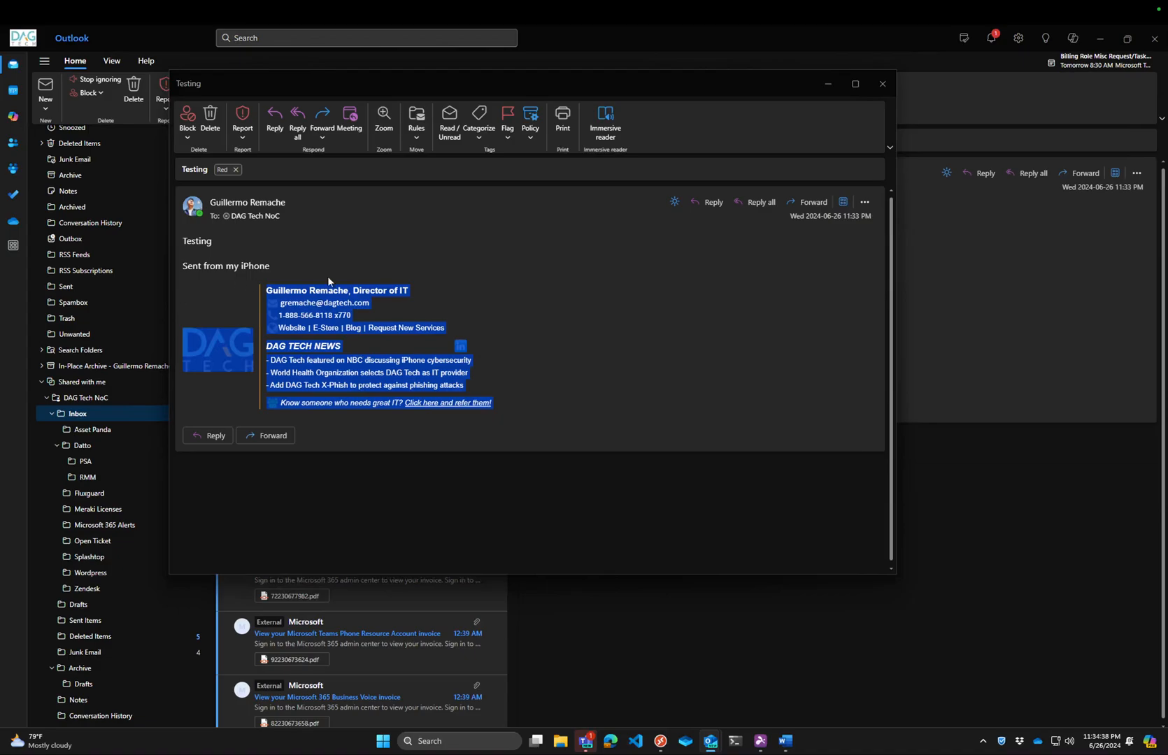
click(571, 277)
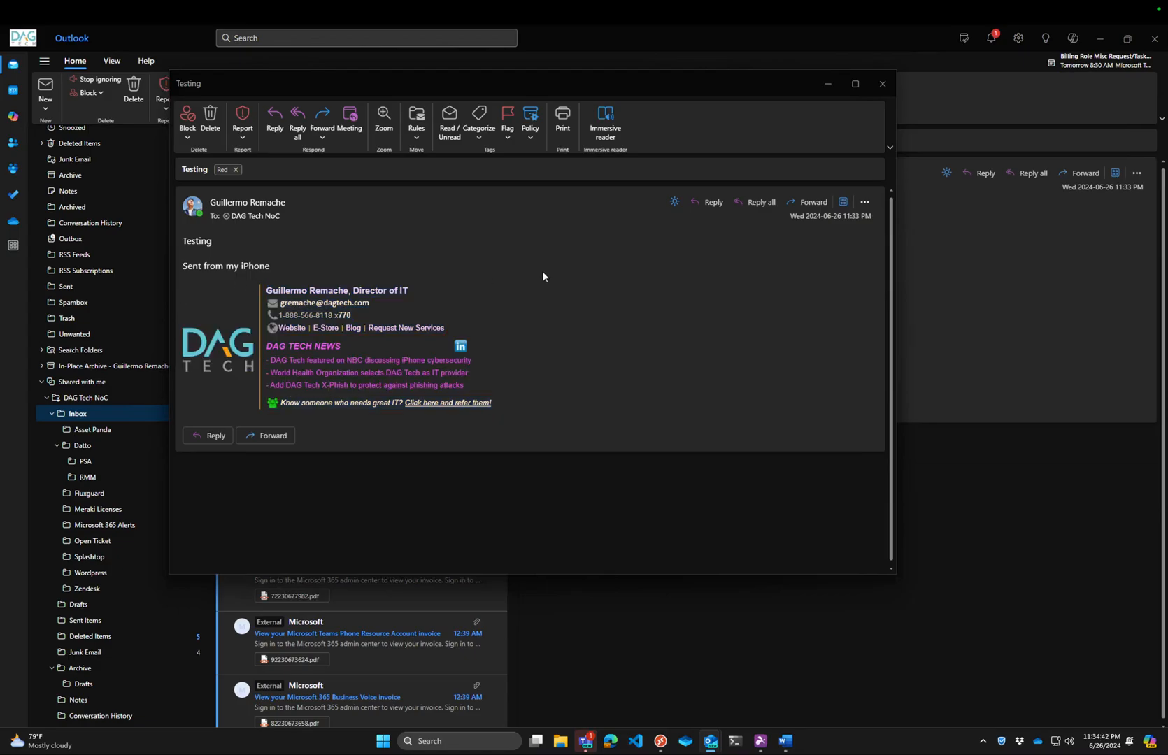
- Start a reply to all on the "Testing" message and check the signature inserted above the quoted text
click(299, 123)
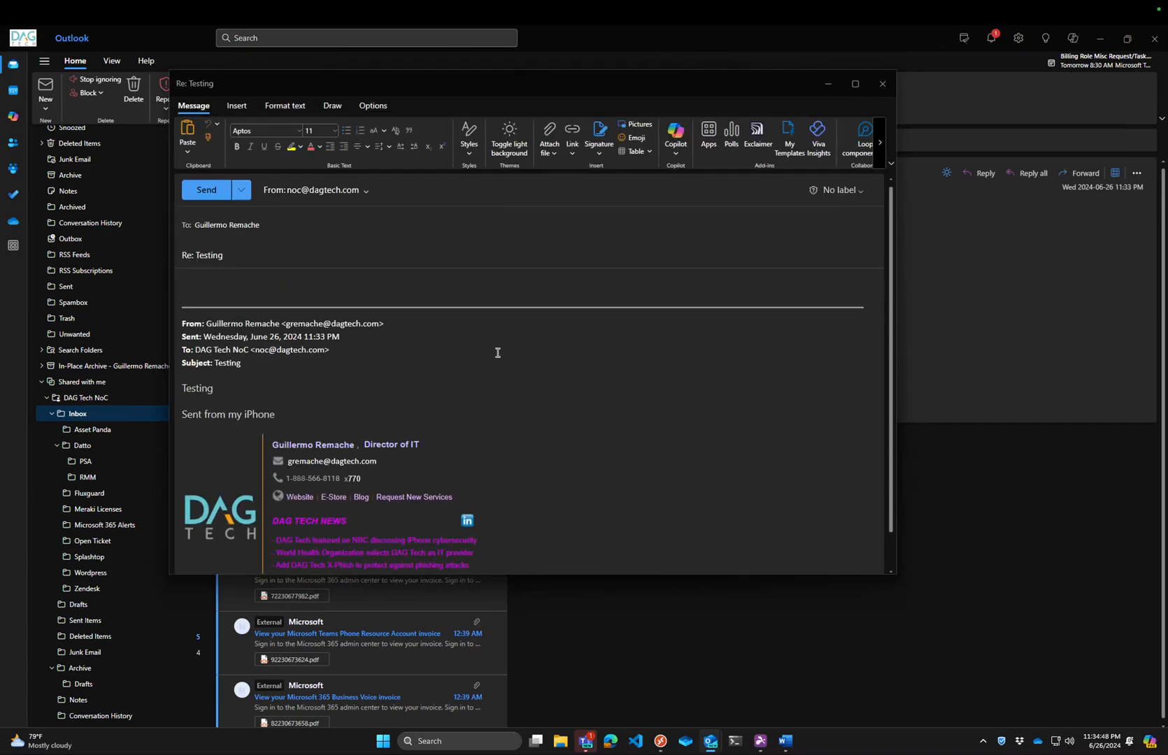
scroll(502, 360, down, 1)
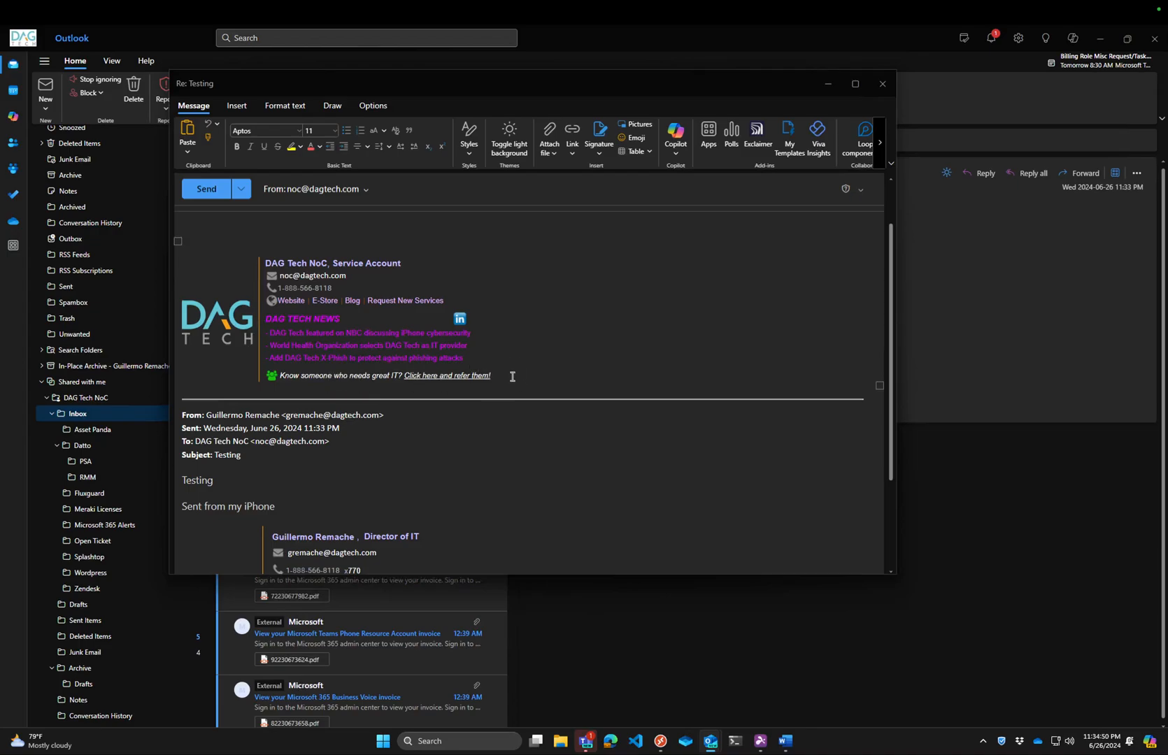
drag(512, 376, 177, 236)
click(622, 333)
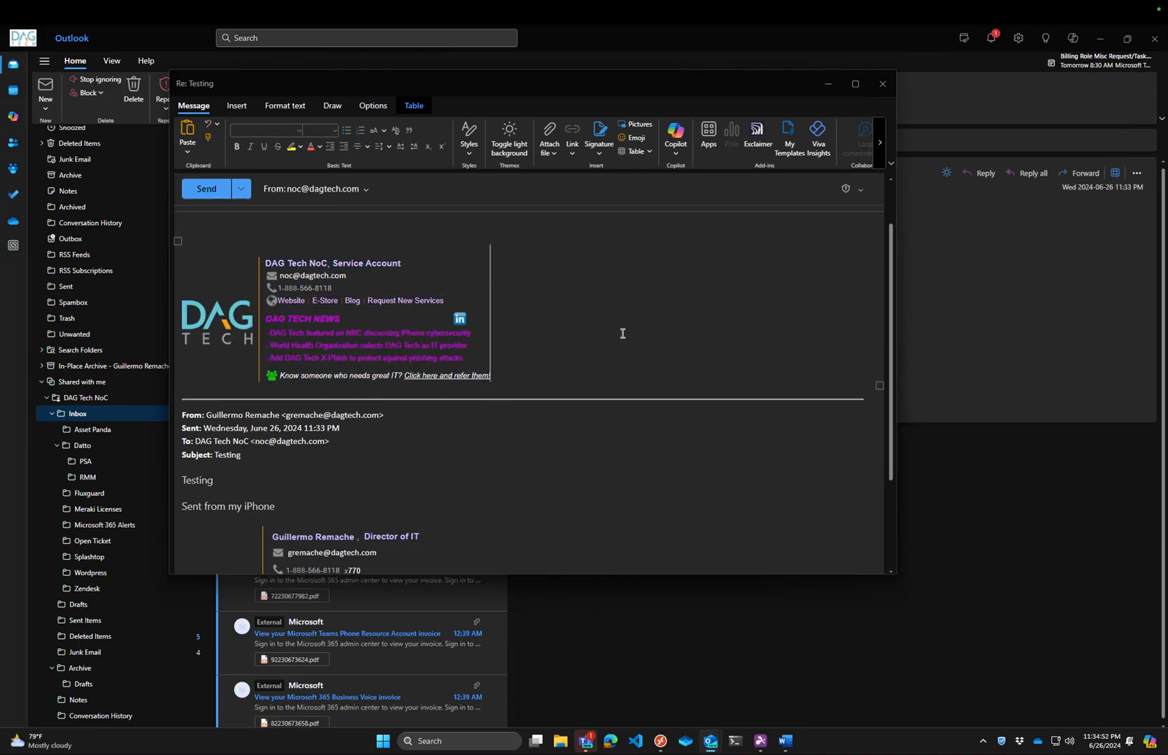
- Compare the sender's signature in the quoted message with the reply's own signature, and return to the blank line starting the reply
scroll(619, 333, down, 2)
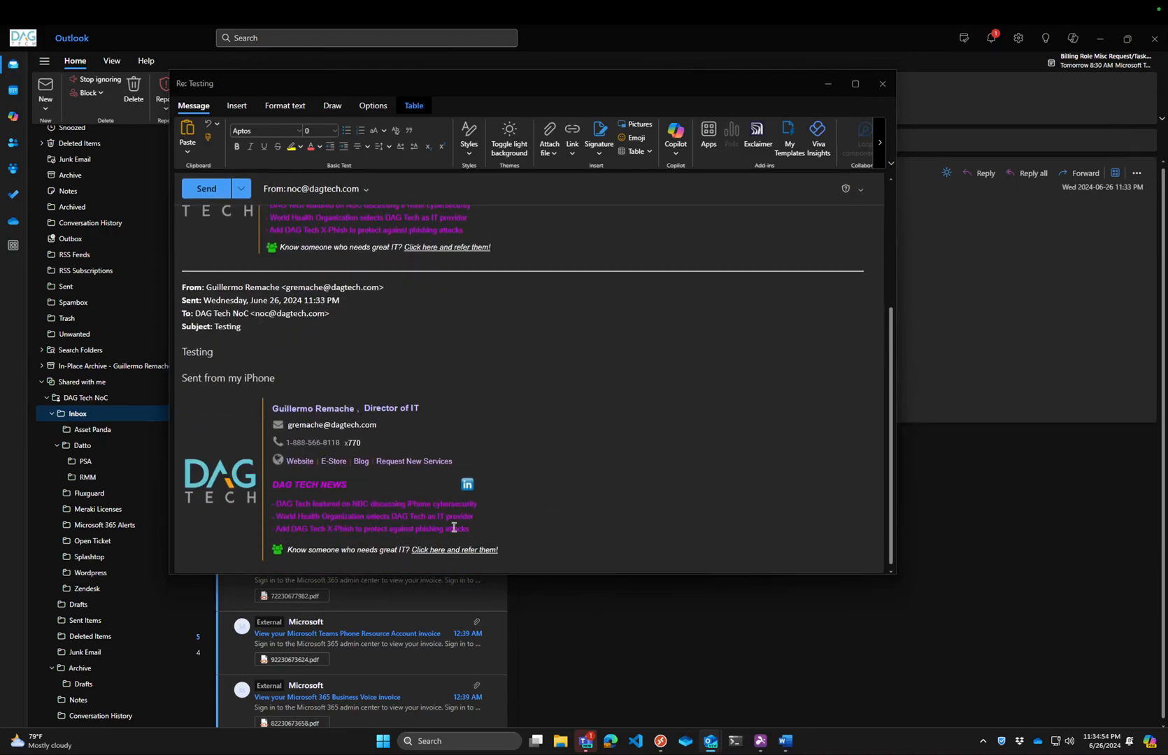
mouse_move(454, 528)
mouse_down()
mouse_move(273, 407)
mouse_move(183, 210)
mouse_up()
click(562, 337)
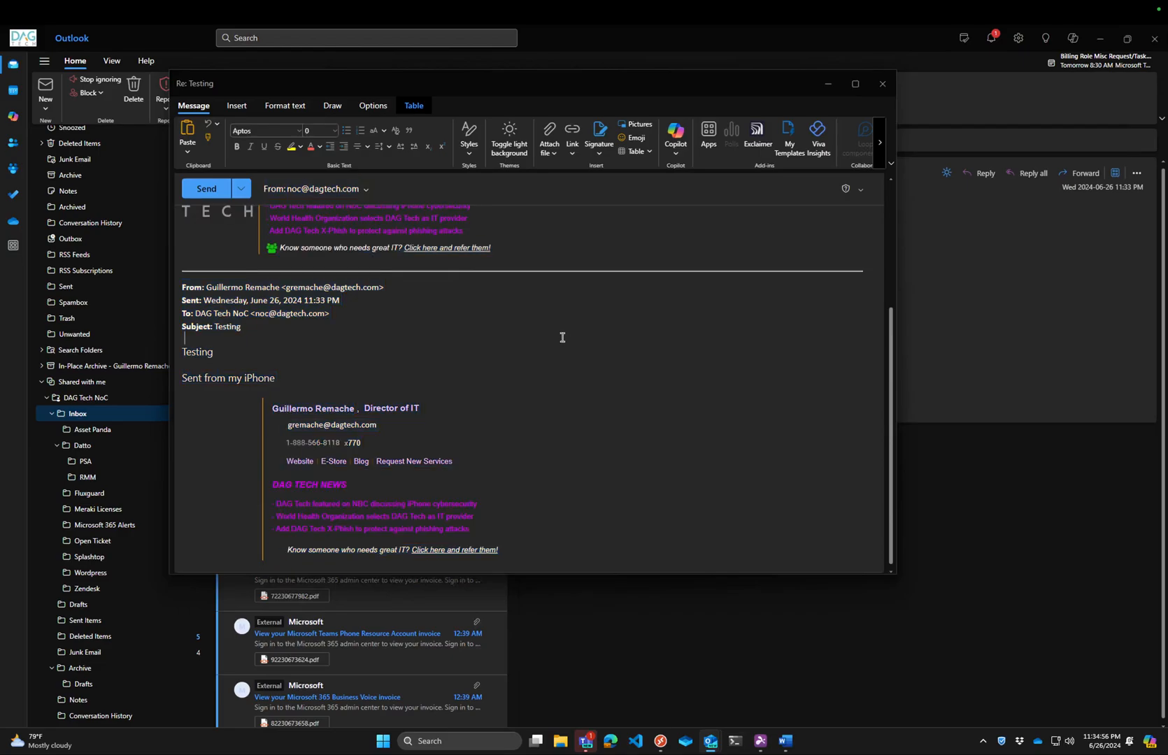
scroll(562, 338, up, 3)
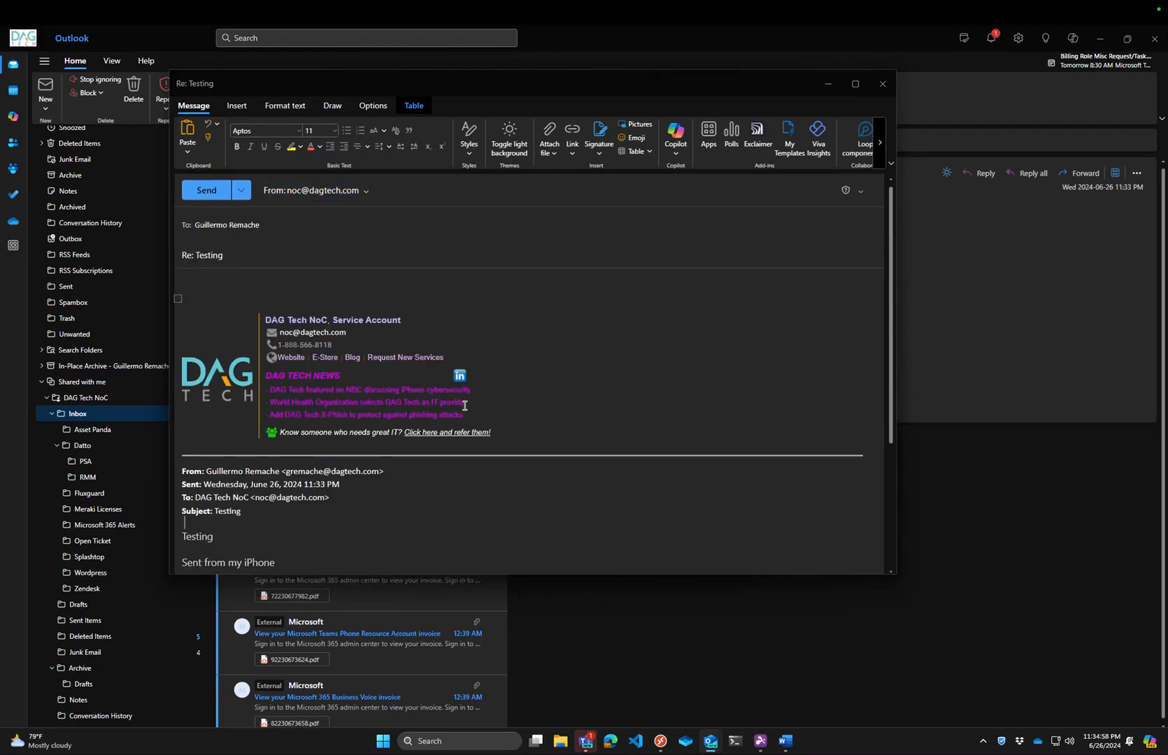
click(232, 278)
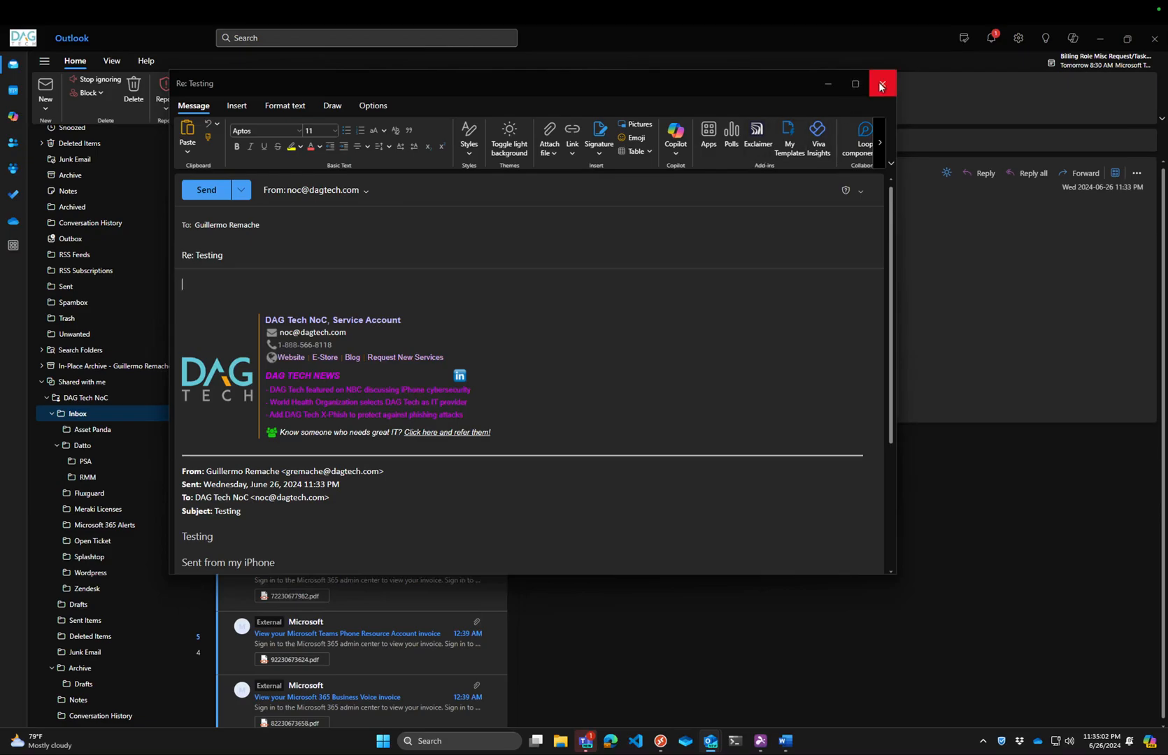